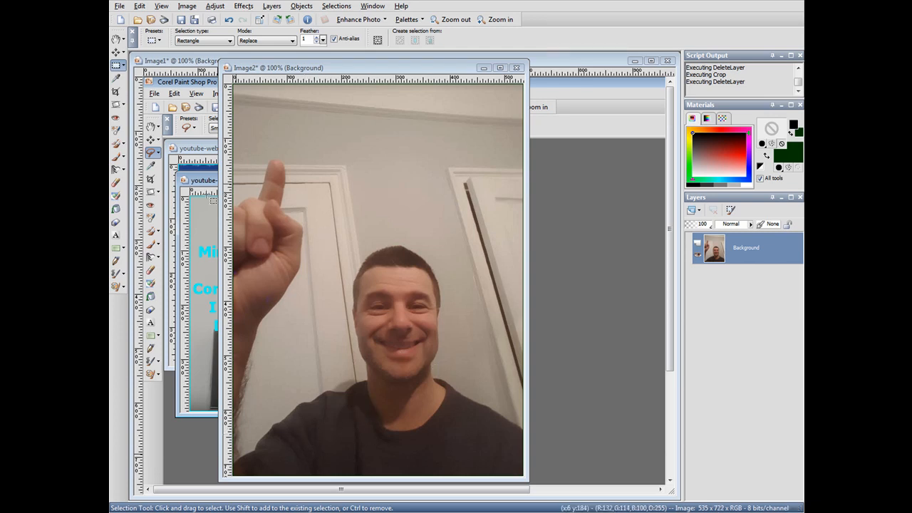
Step: Using Freehand Selection in Smart Edge mode, trace the man's outline from the photo's lower-left corner along the shoulder to the side of his face
click(122, 65)
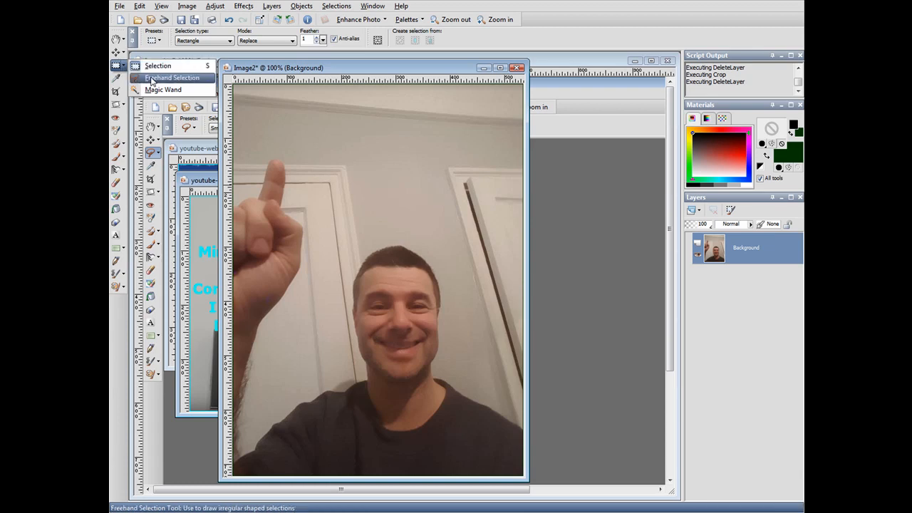
click(151, 79)
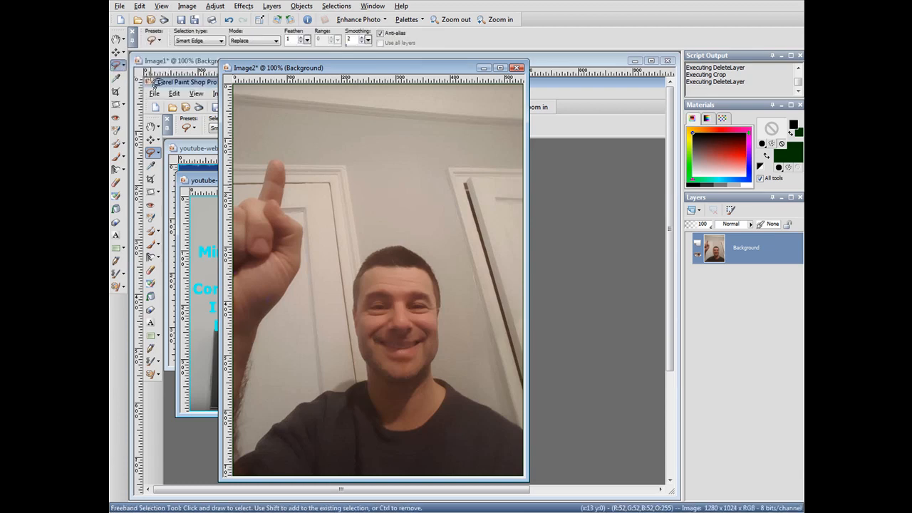
click(198, 43)
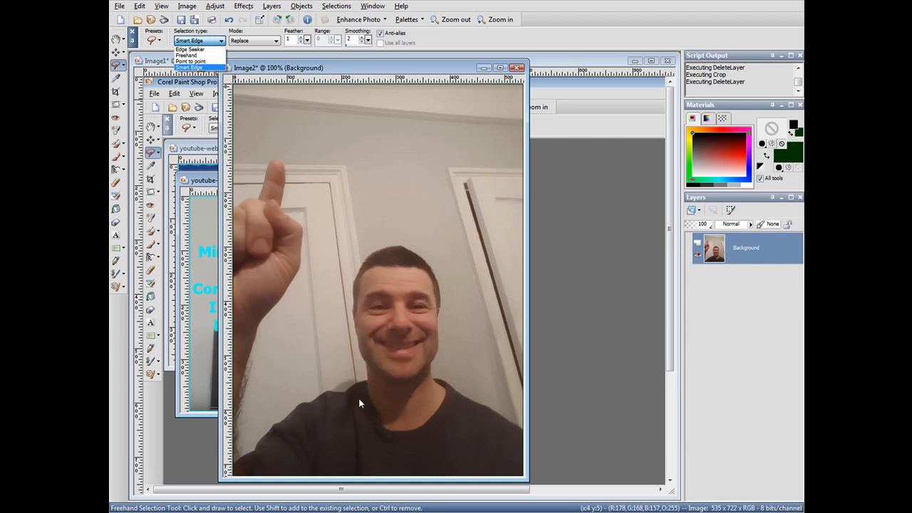
click(195, 42)
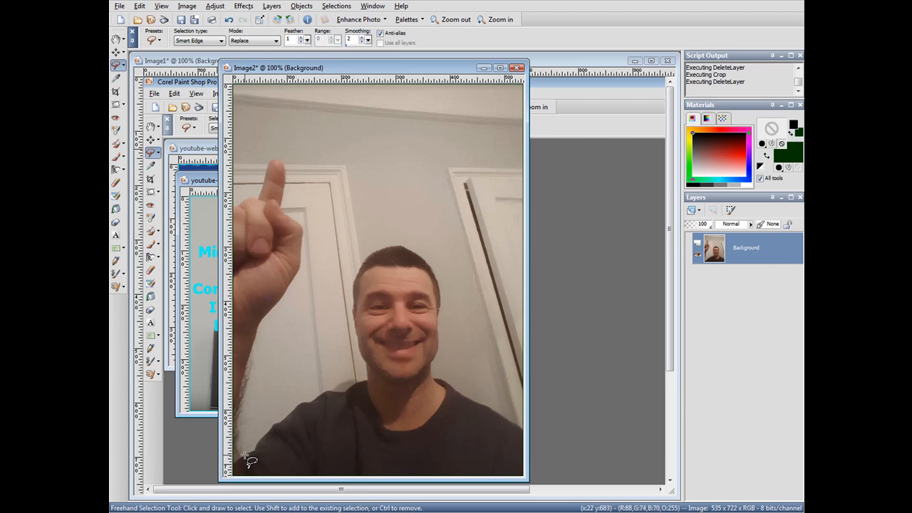
mouse_move(243, 454)
mouse_down()
mouse_move(297, 402)
mouse_move(367, 382)
mouse_move(354, 308)
mouse_up()
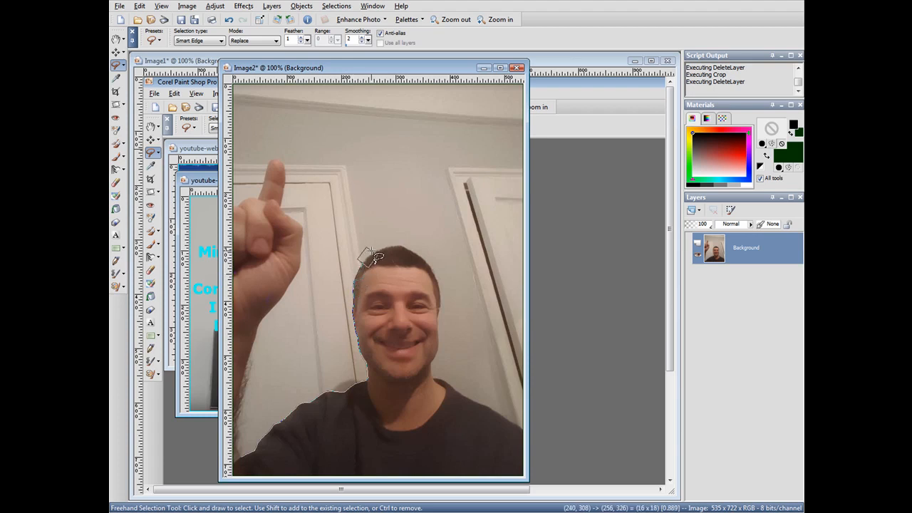
Step: Continue the Smart Edge outline over the top of the man's head and down the other side of his face to the neck
click(383, 247)
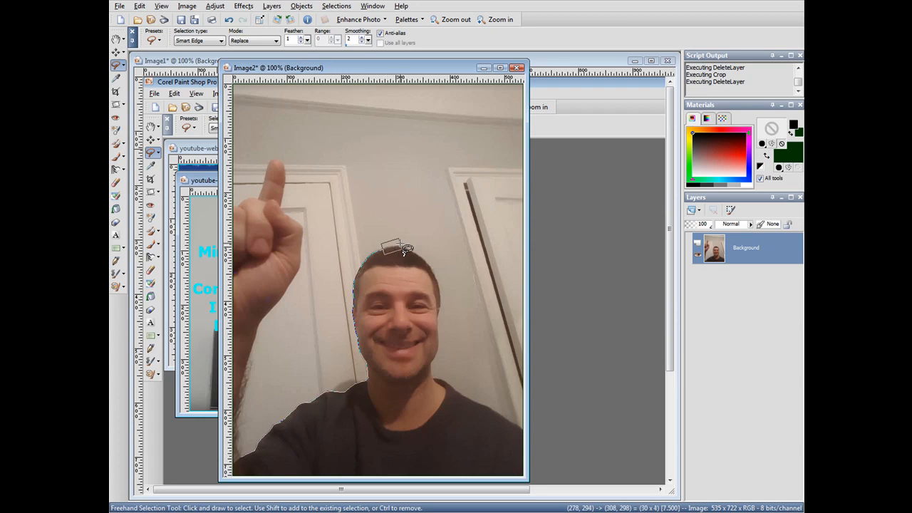
click(416, 256)
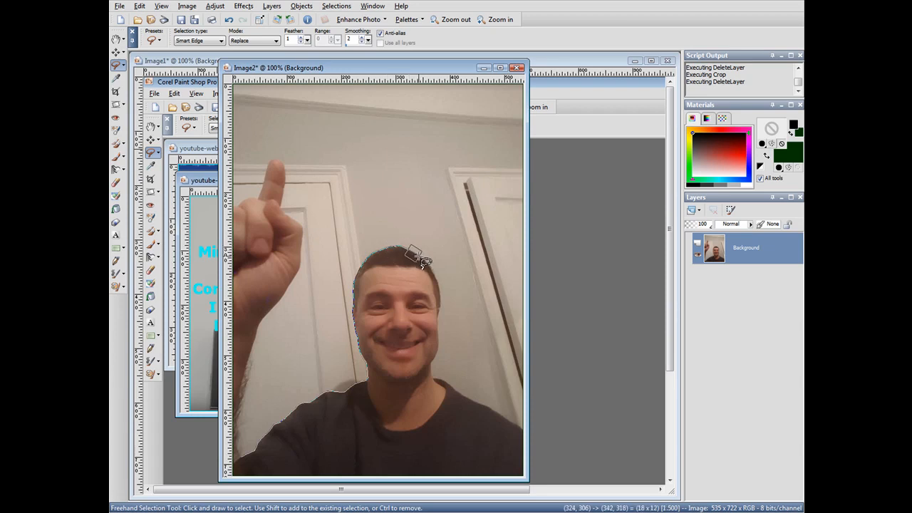
click(435, 268)
click(438, 273)
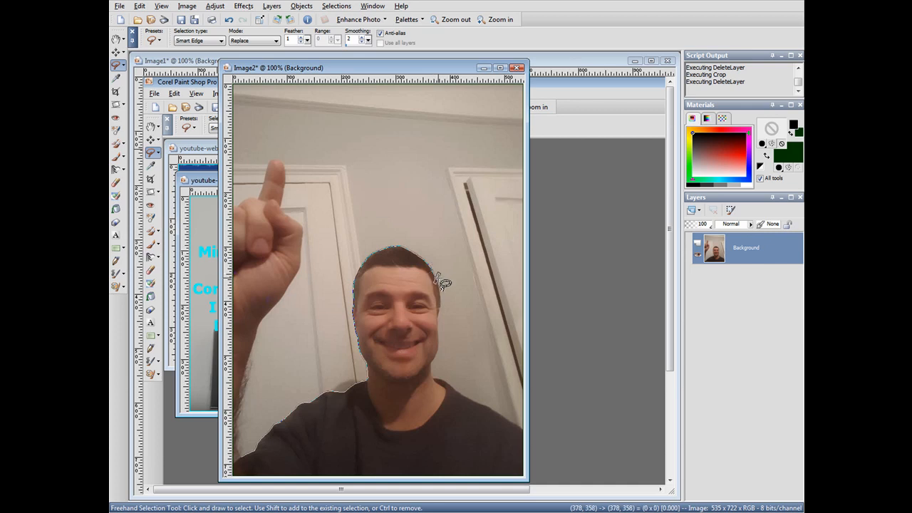
click(443, 284)
click(441, 305)
click(436, 326)
click(436, 349)
click(430, 367)
click(433, 371)
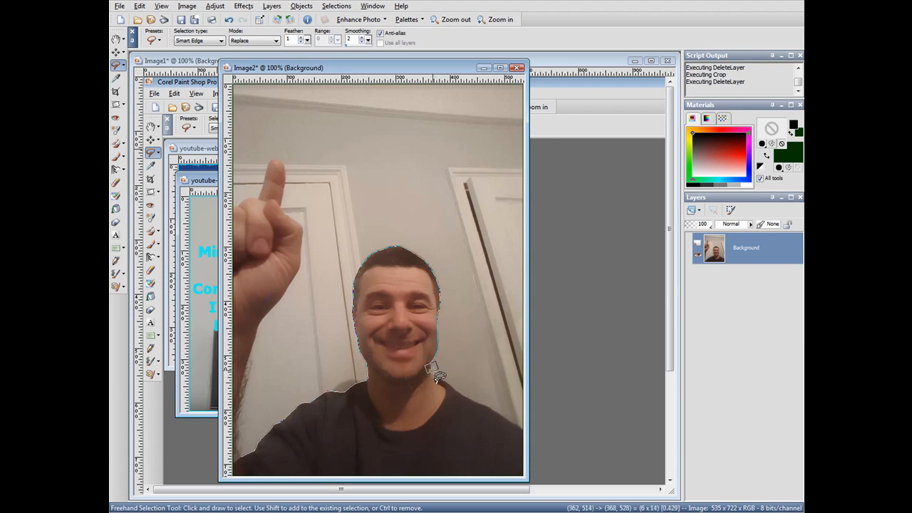
Step: Trace the remaining shoulder to the photo's right edge and close the selection along the bottom edge of the photo
click(444, 380)
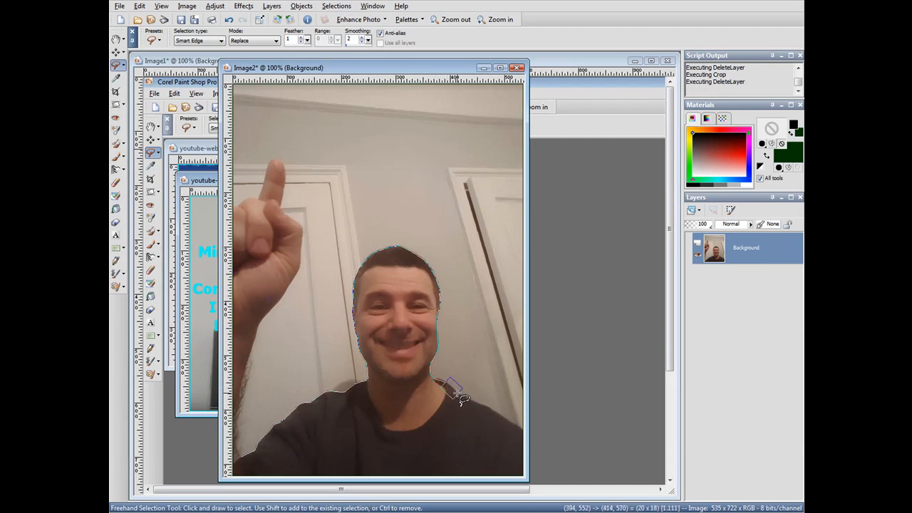
click(440, 380)
click(473, 398)
click(498, 412)
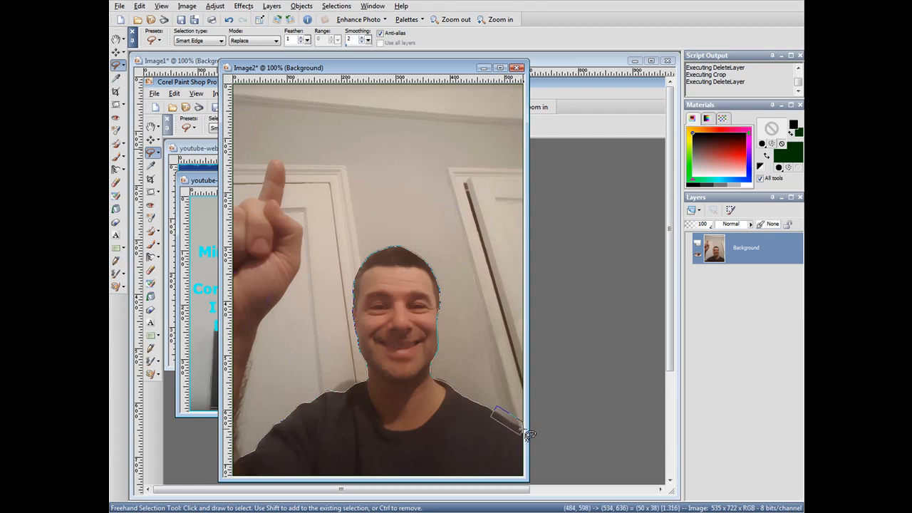
click(521, 428)
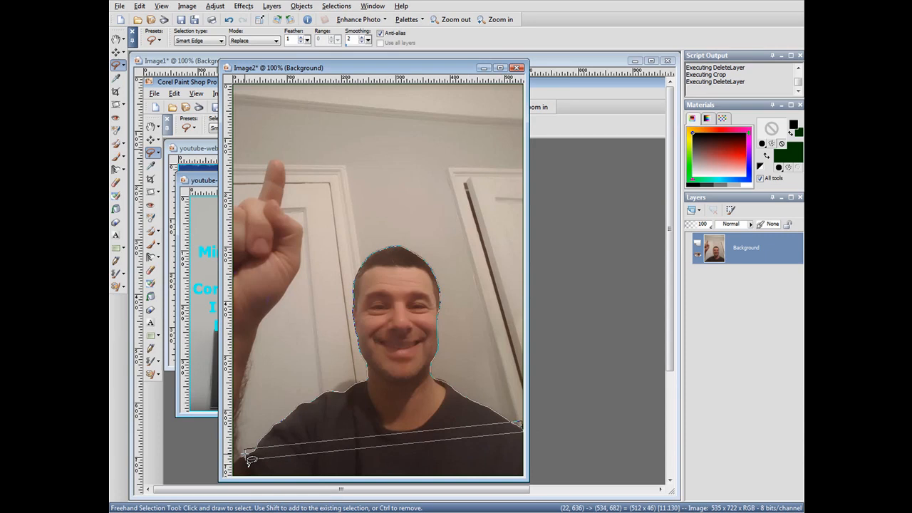
click(526, 479)
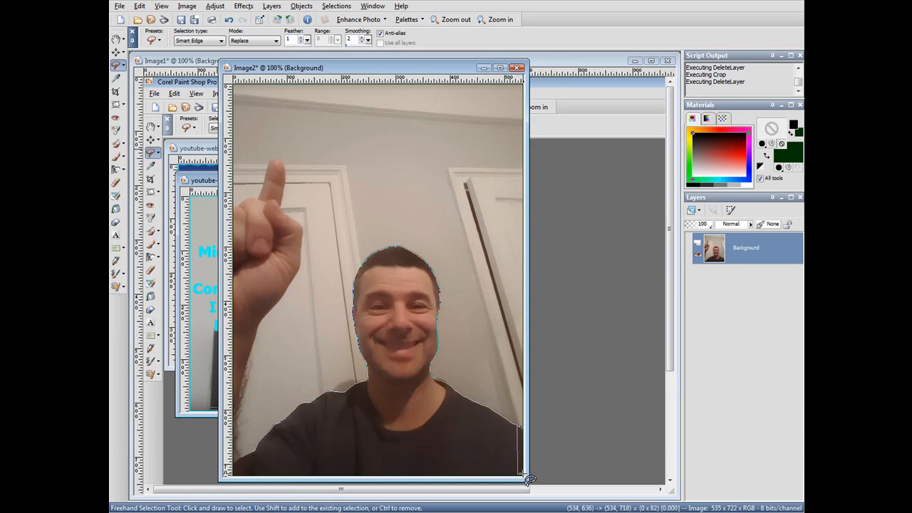
click(242, 479)
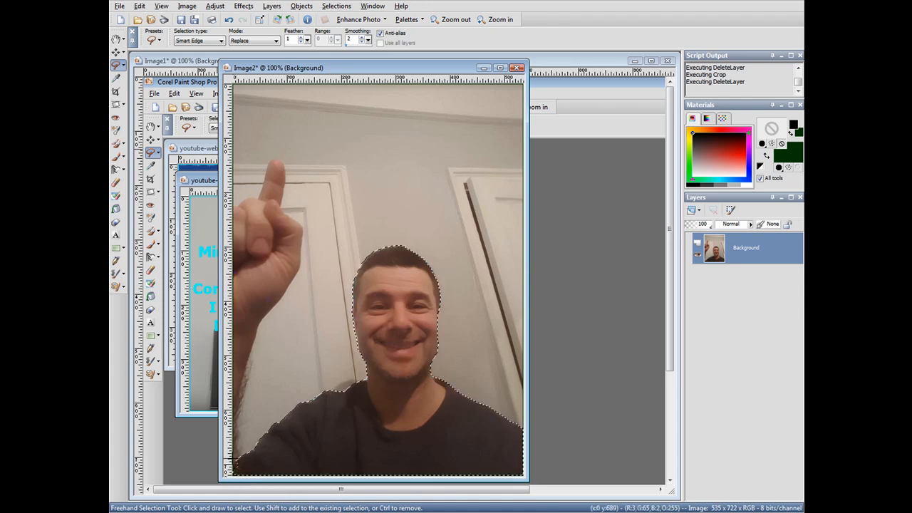
double_click(366, 383)
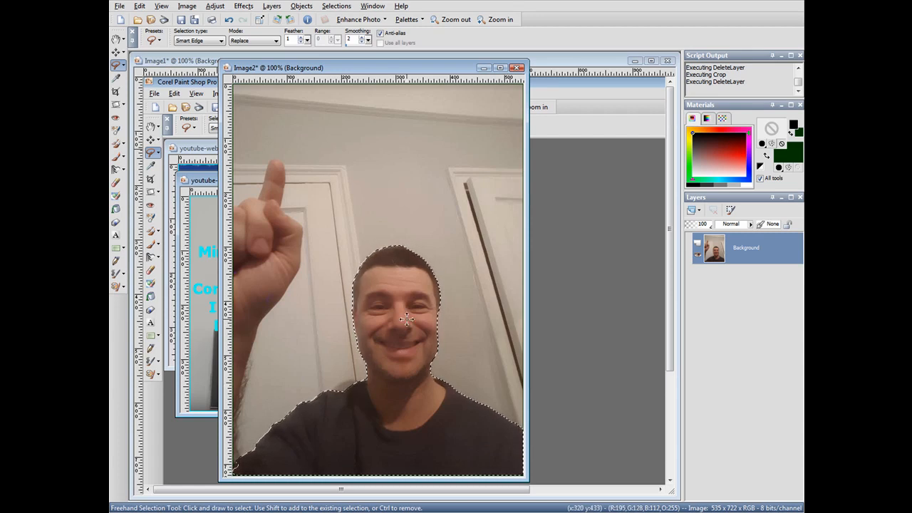
Step: Cut the selected man out of the photo and paste the cutout as a new image
drag(403, 318, 374, 261)
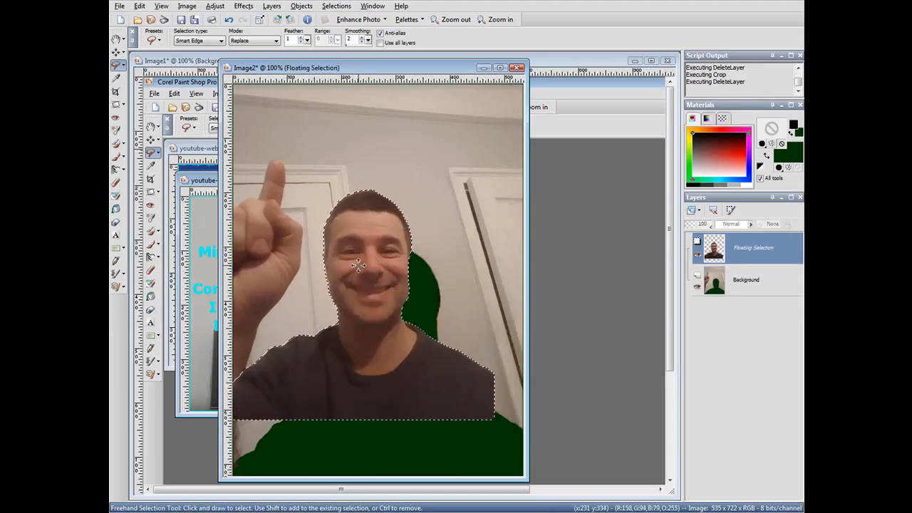
click(148, 6)
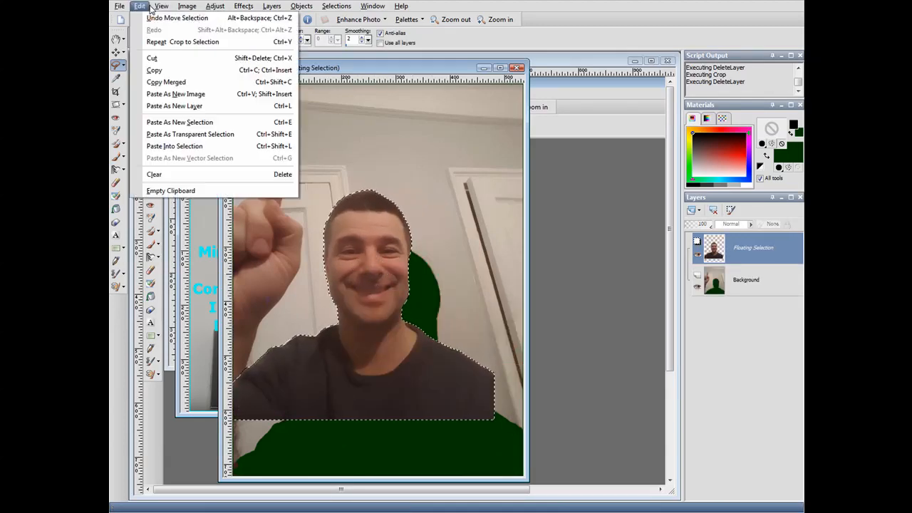
click(153, 58)
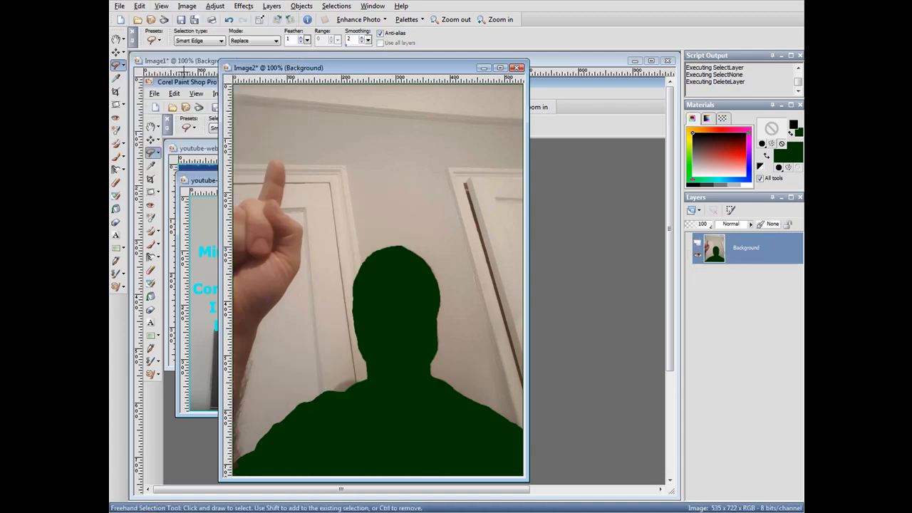
click(140, 7)
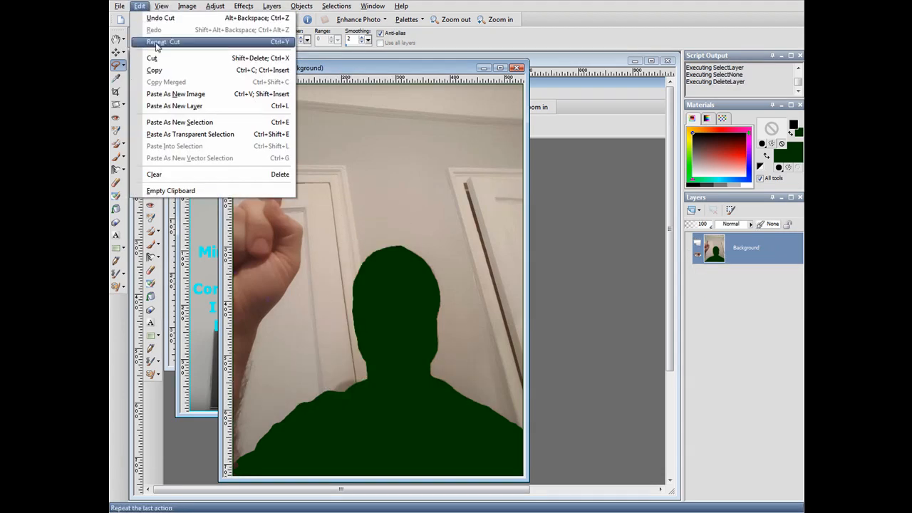
click(208, 93)
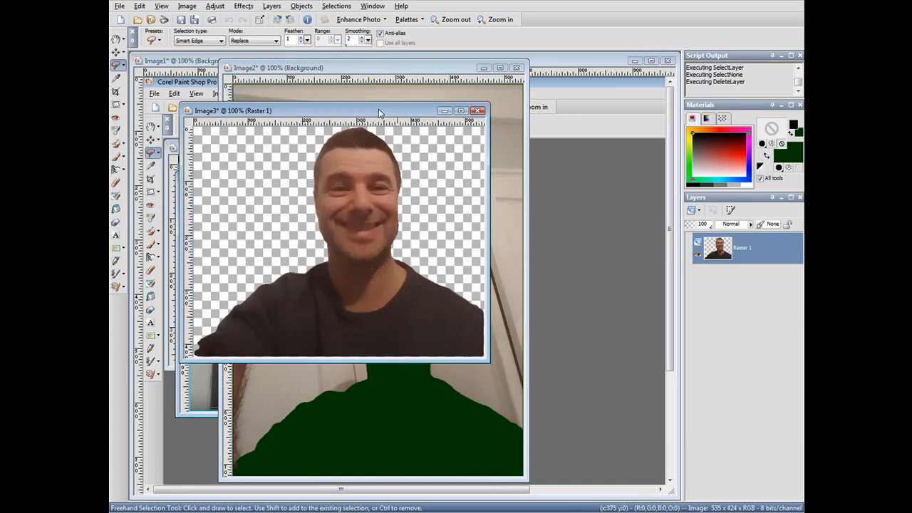
Step: Save the pasted cutout as a PNG file named master in the hwi folder
drag(379, 113, 387, 125)
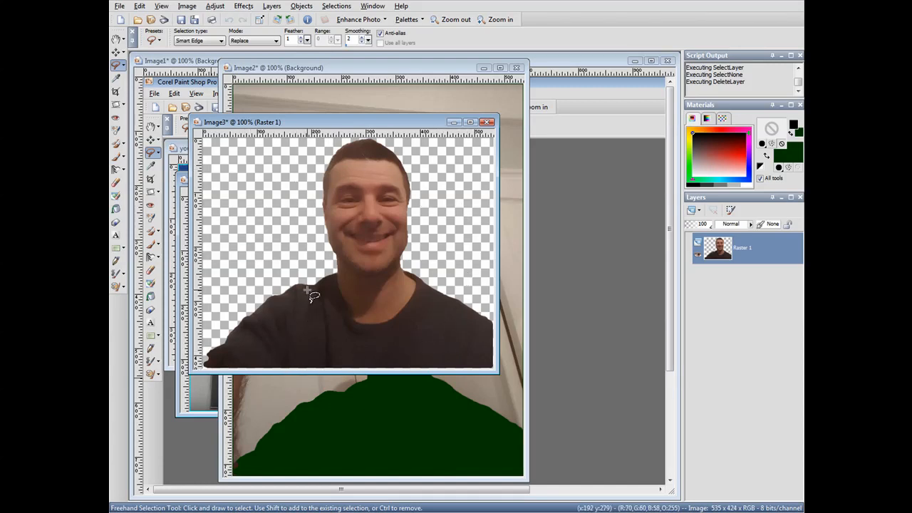
click(194, 19)
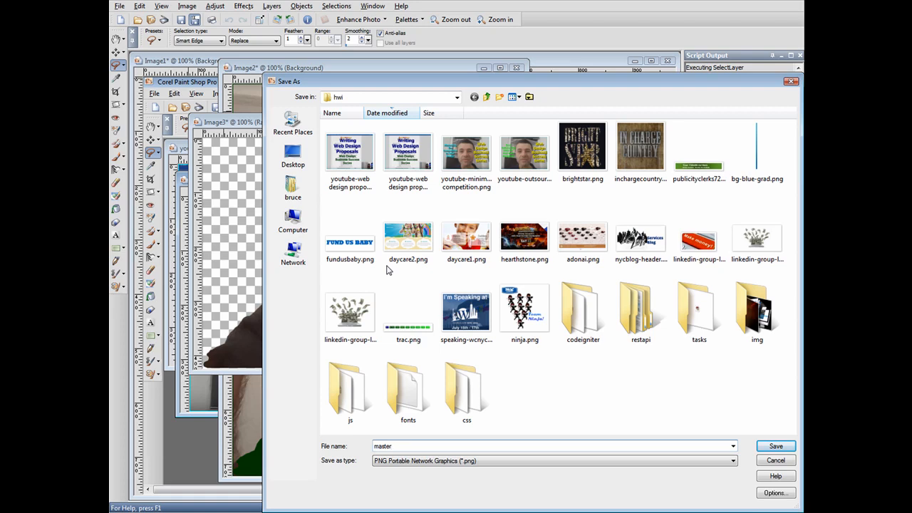
key(Return)
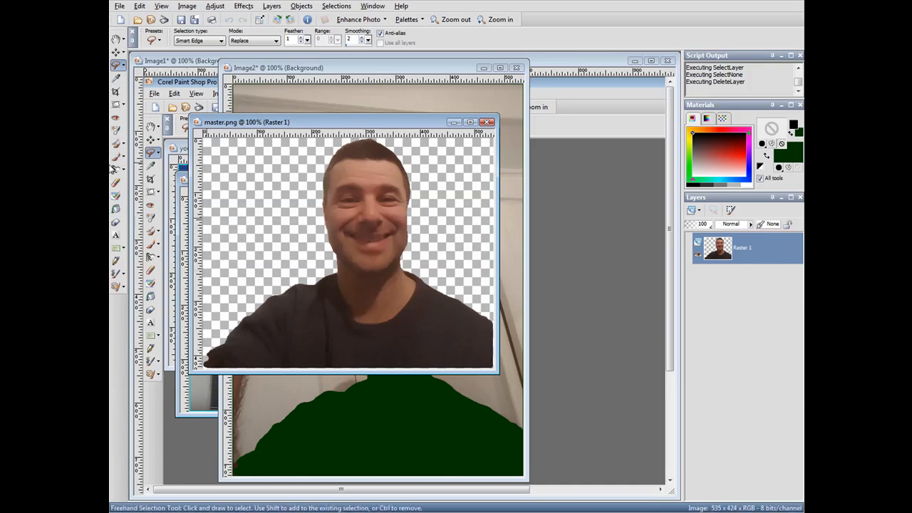
Step: Whiten the teeth in the cutout's smile with the Makeover Toothbrush tool at strength 7
click(116, 130)
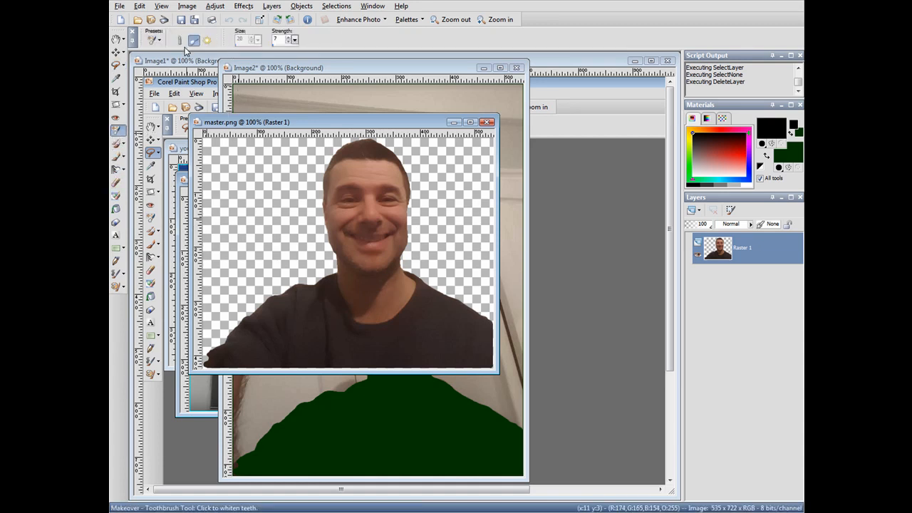
click(368, 239)
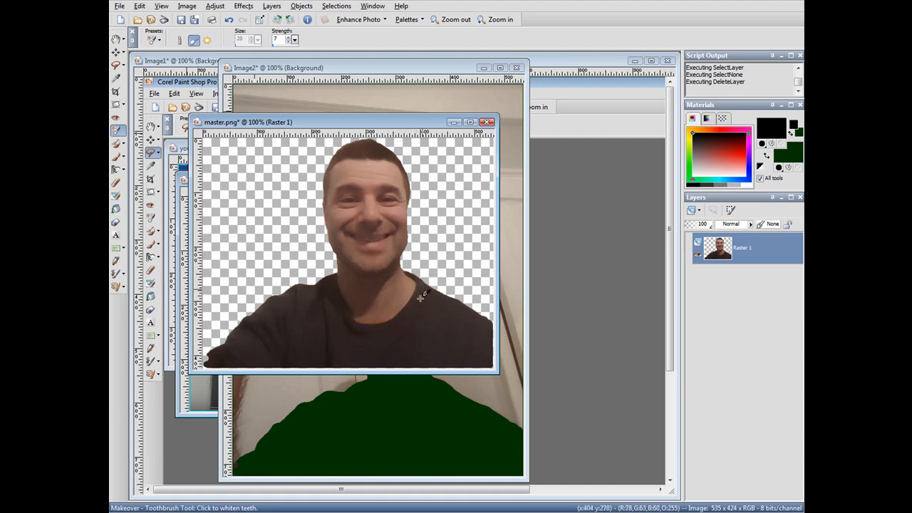
click(378, 235)
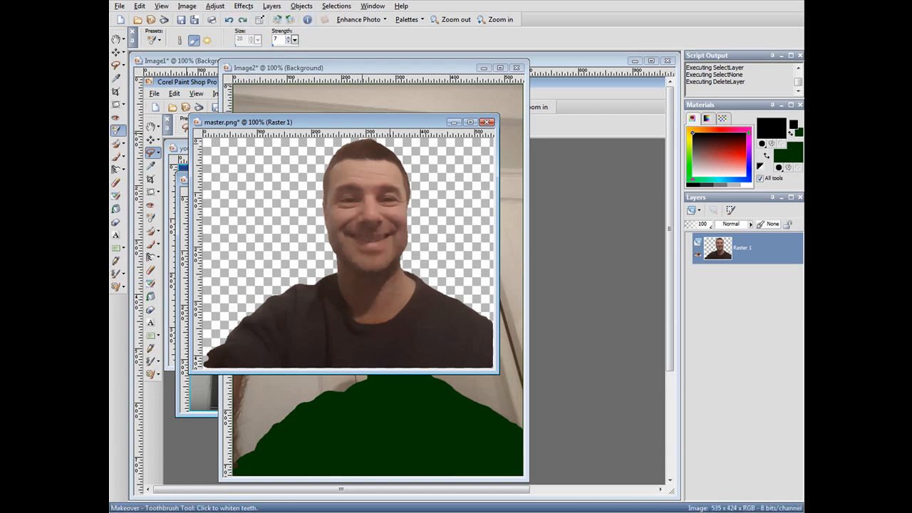
Step: Apply Brightness/Contrast with brightness 0 and contrast 29 to the cutout, comparing the preview on the image, and save master.png
click(215, 7)
mouse_move(245, 100)
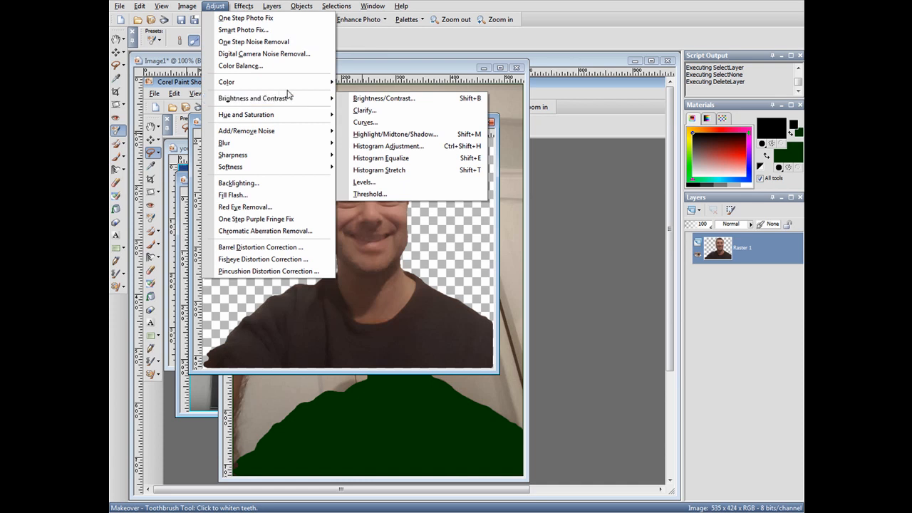
mouse_move(312, 84)
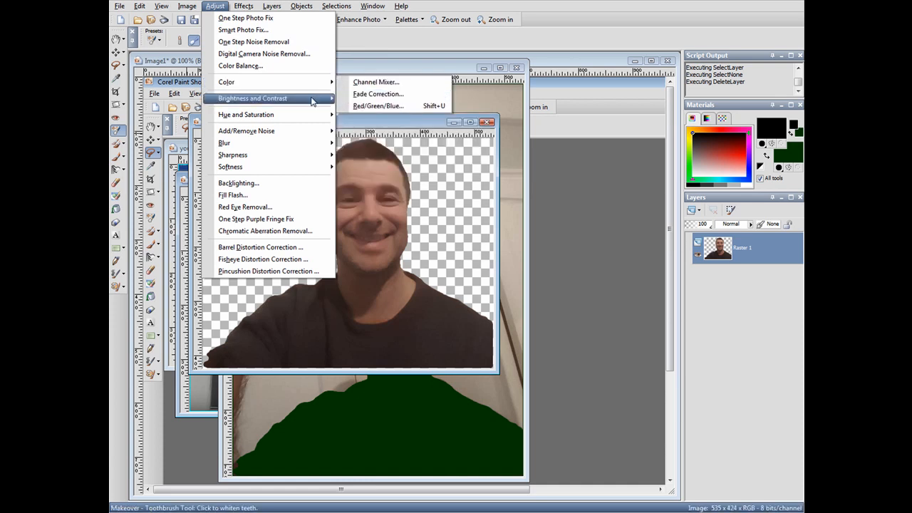
click(349, 95)
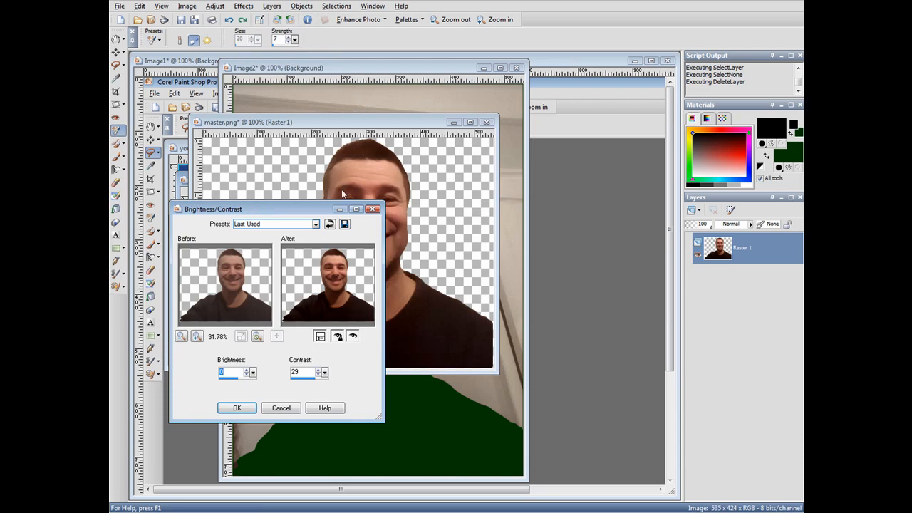
drag(316, 211, 568, 79)
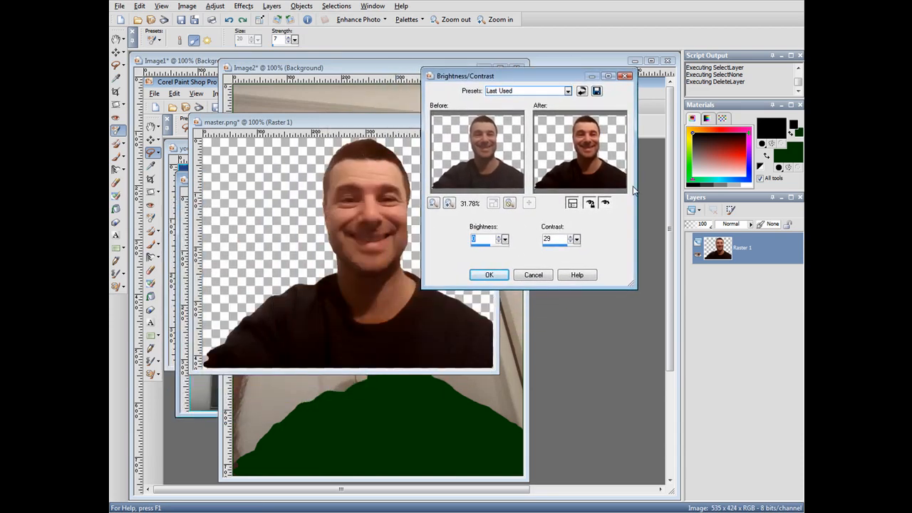
click(606, 205)
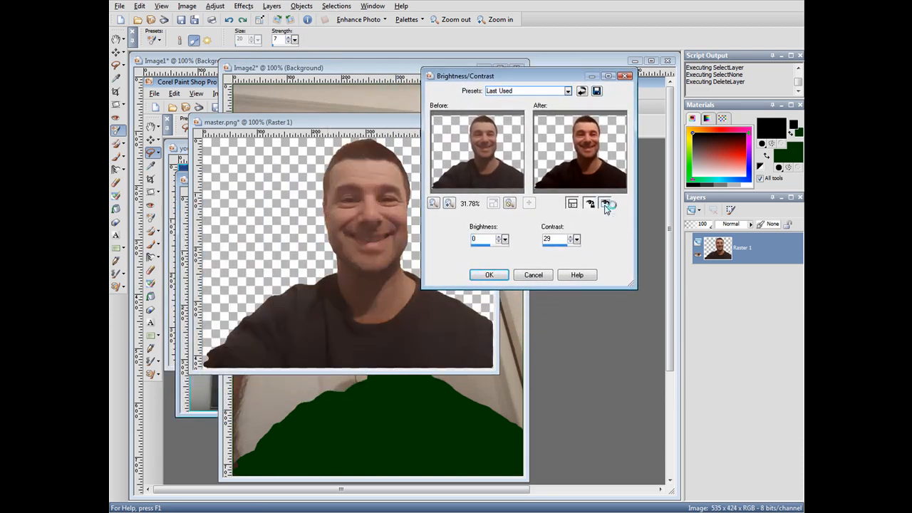
click(605, 206)
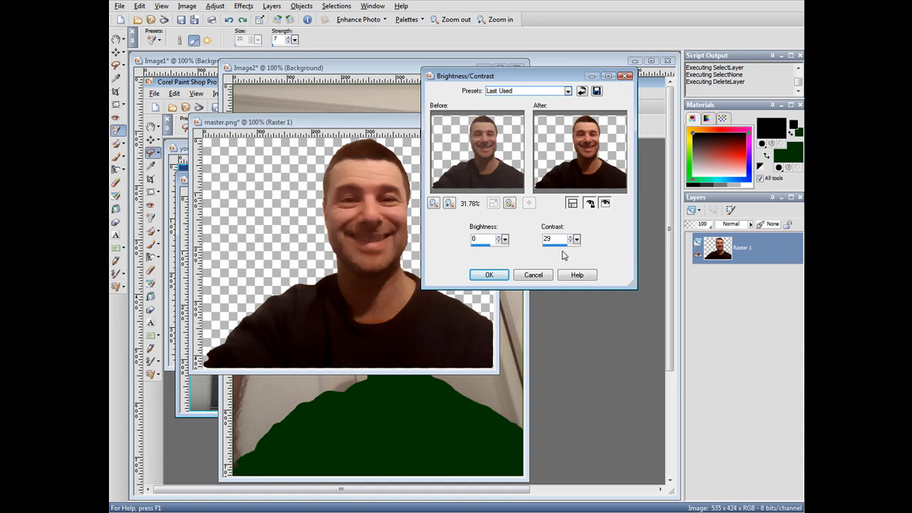
click(489, 275)
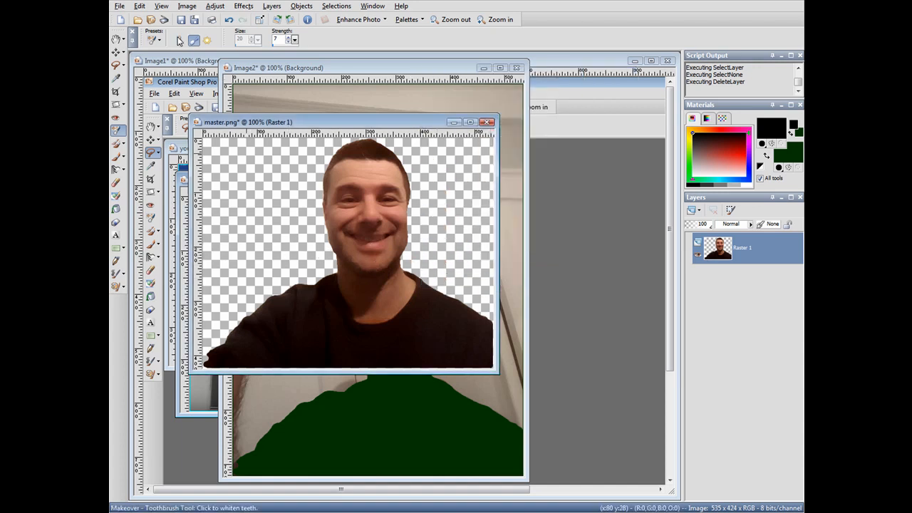
click(181, 20)
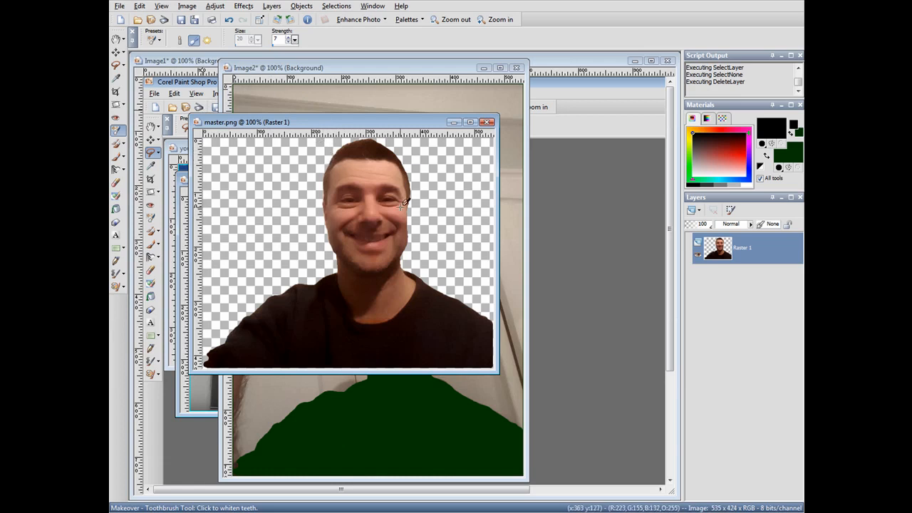
Step: Create a new 700 x 700 pixel raster image with a transparent background at 300 pixels/inch, and move the green-silhouette photo aside
click(119, 21)
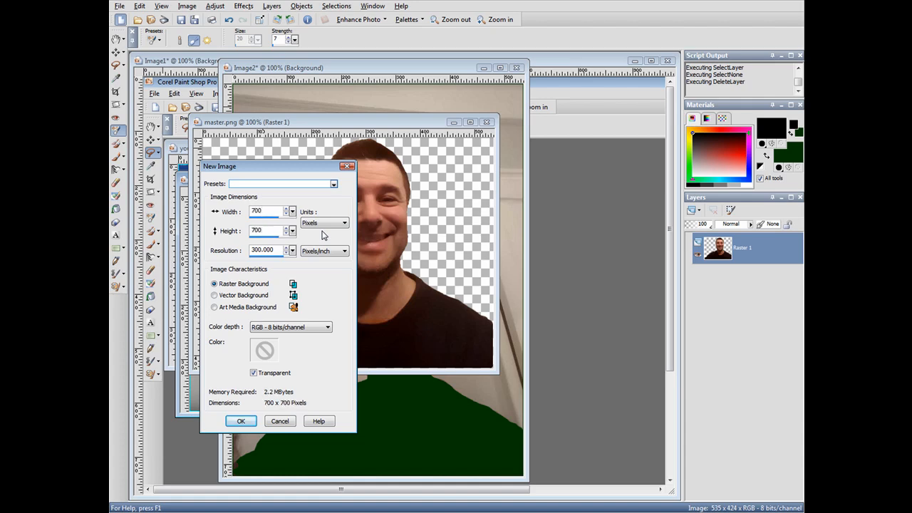
key(Return)
drag(337, 71, 523, 137)
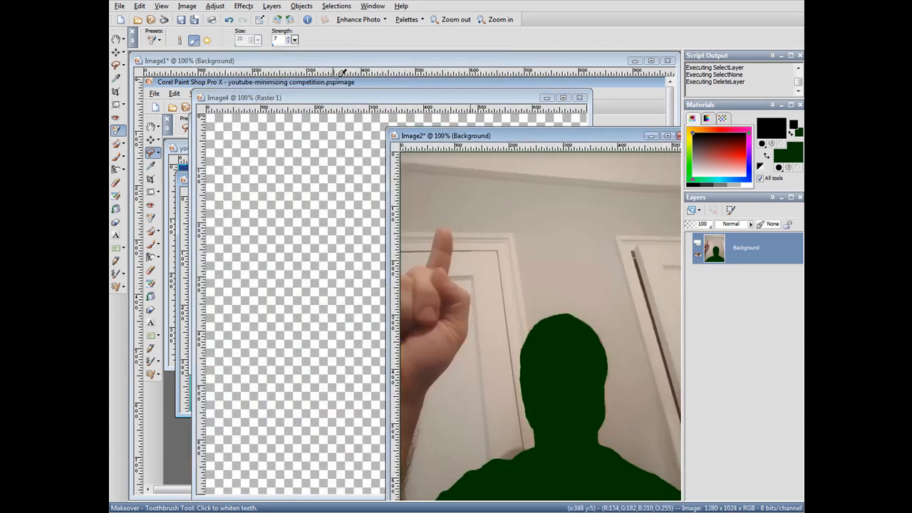
Step: Copy the man's cutout from master.png and paste it as a new layer into the blank transparent image
click(271, 105)
drag(357, 119, 301, 112)
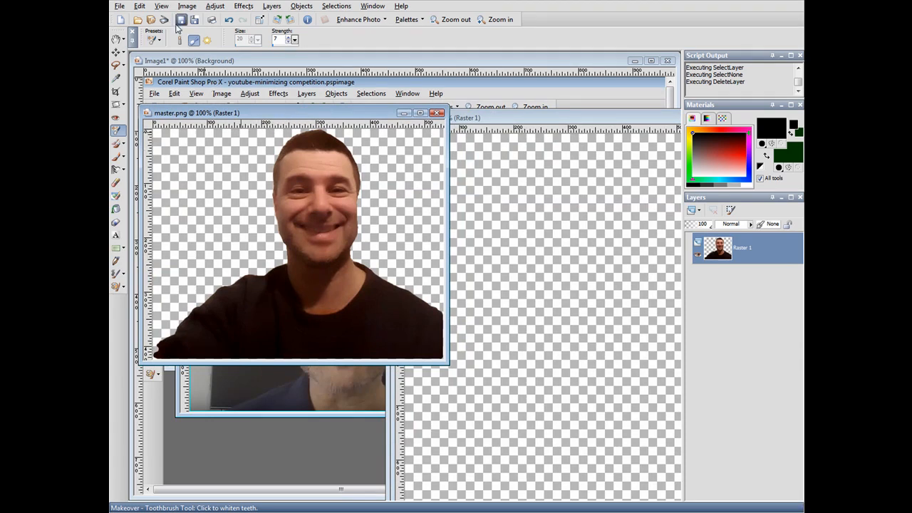
click(146, 7)
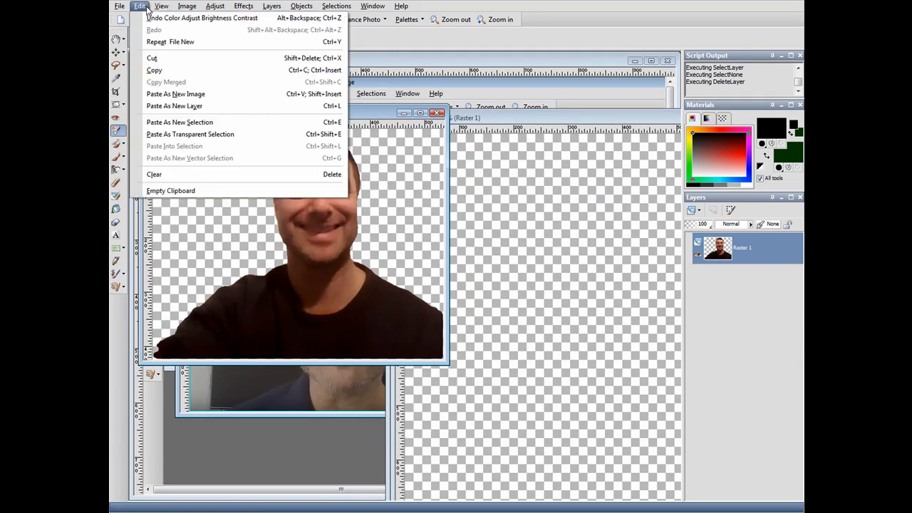
click(171, 70)
drag(532, 118, 344, 81)
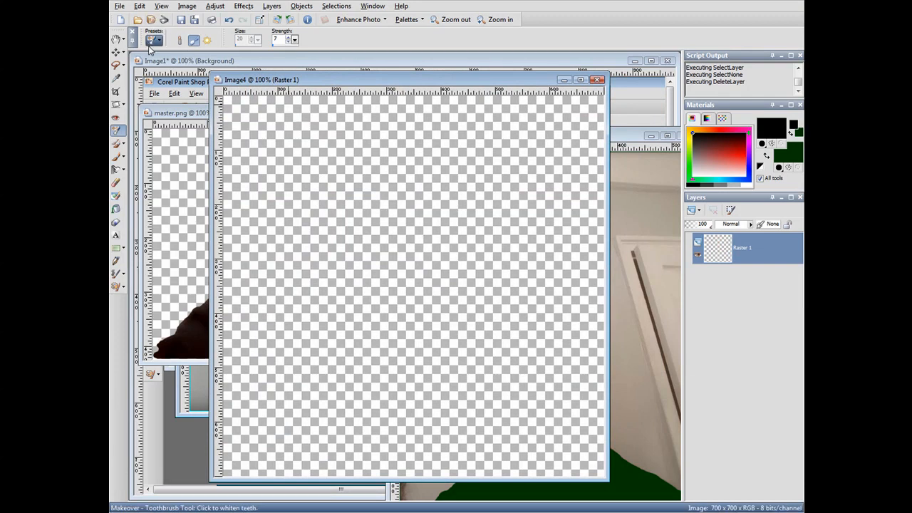
click(118, 53)
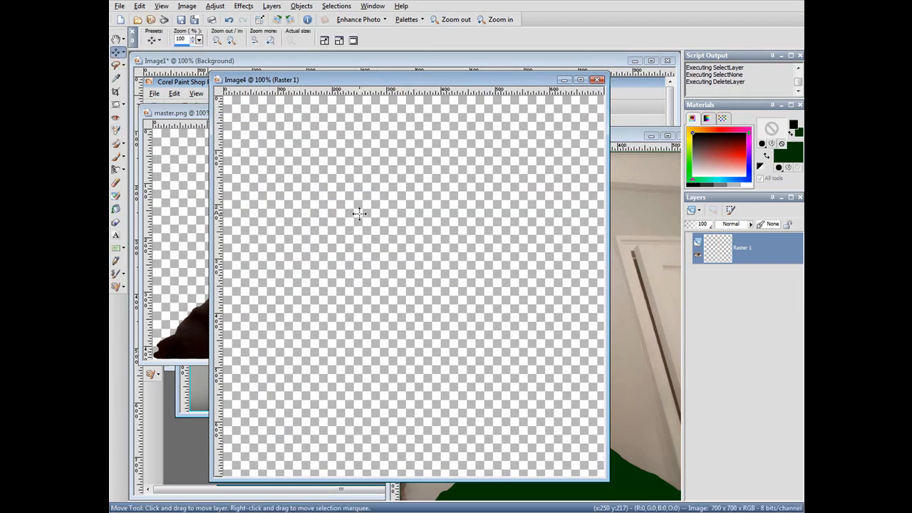
click(140, 6)
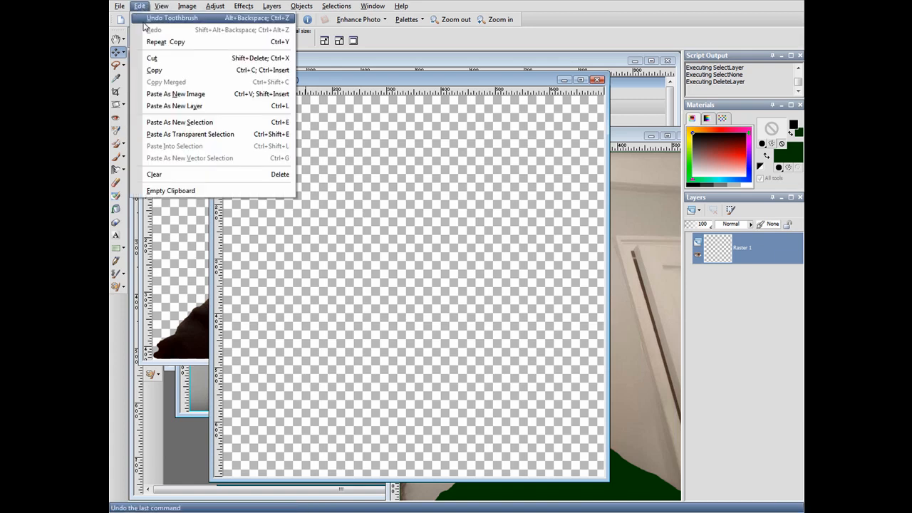
click(174, 106)
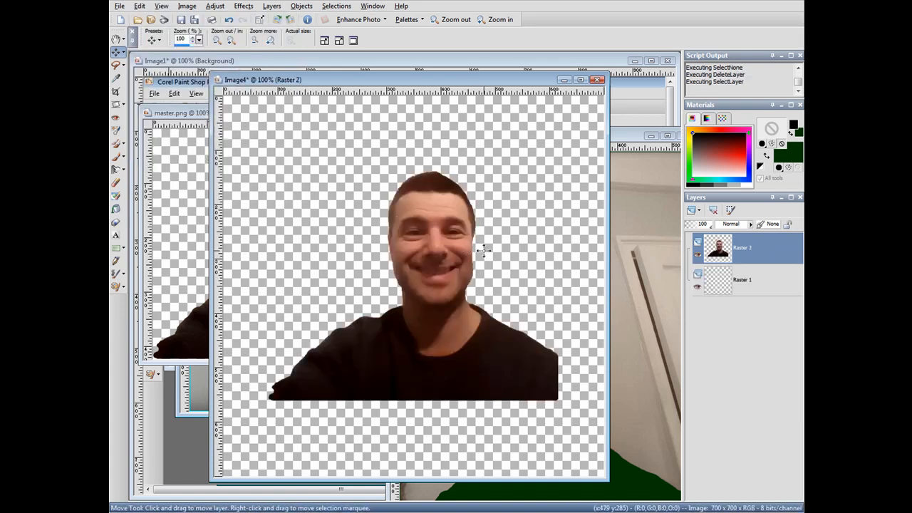
Step: Crop the new image to a rectangular selection of about 482 x 542 pixels around the man, trimming the ragged sleeve edge
click(124, 65)
click(153, 64)
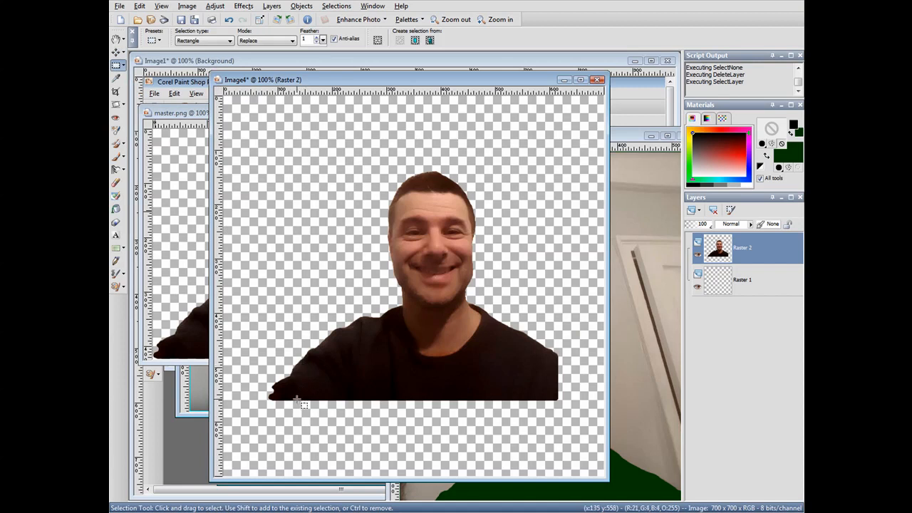
drag(297, 399, 557, 104)
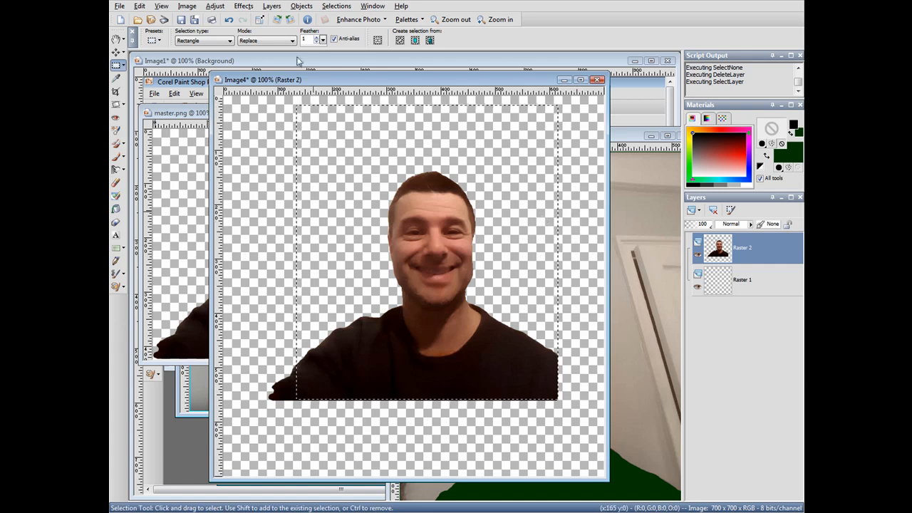
click(183, 6)
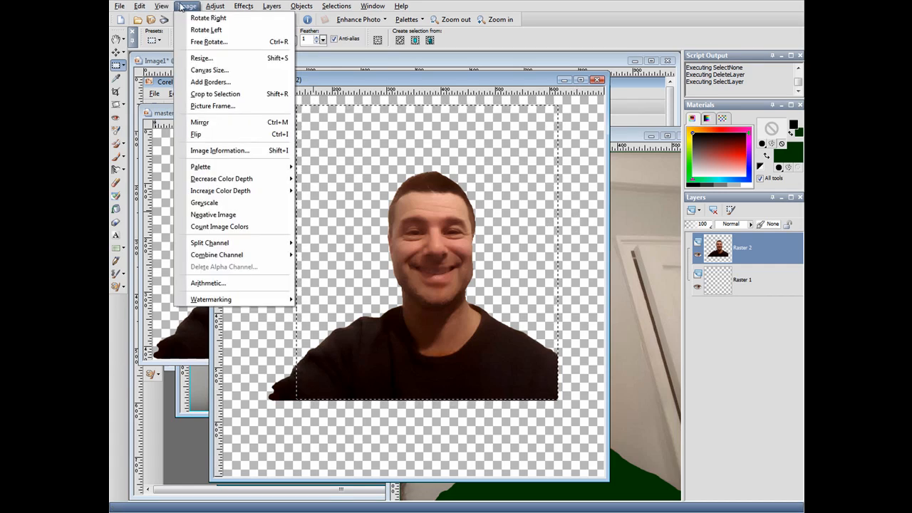
click(214, 93)
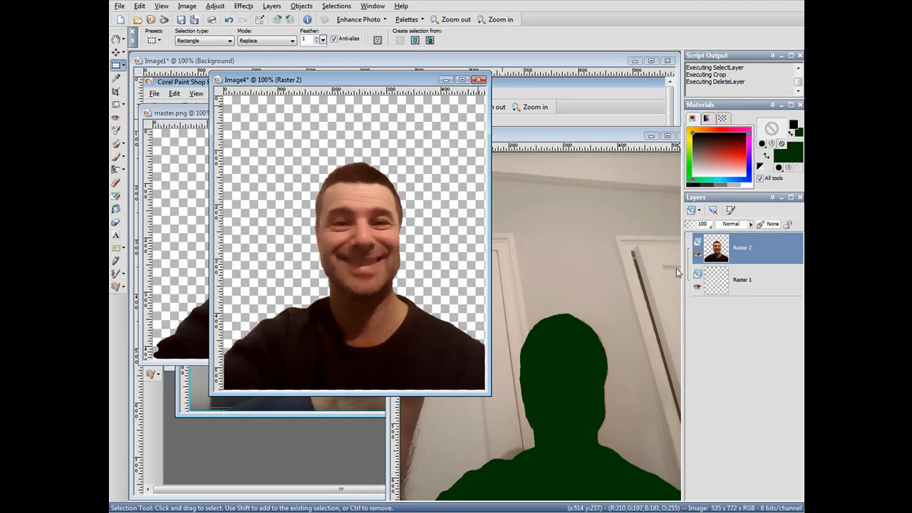
Step: Set the foreground colour to bright magenta and flood fill the empty Raster 1 layer behind the man
mouse_move(740, 253)
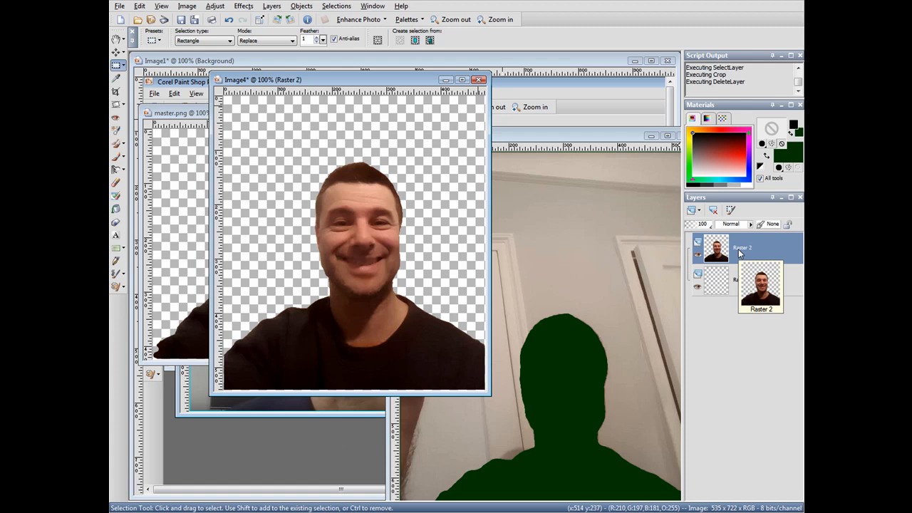
mouse_move(726, 280)
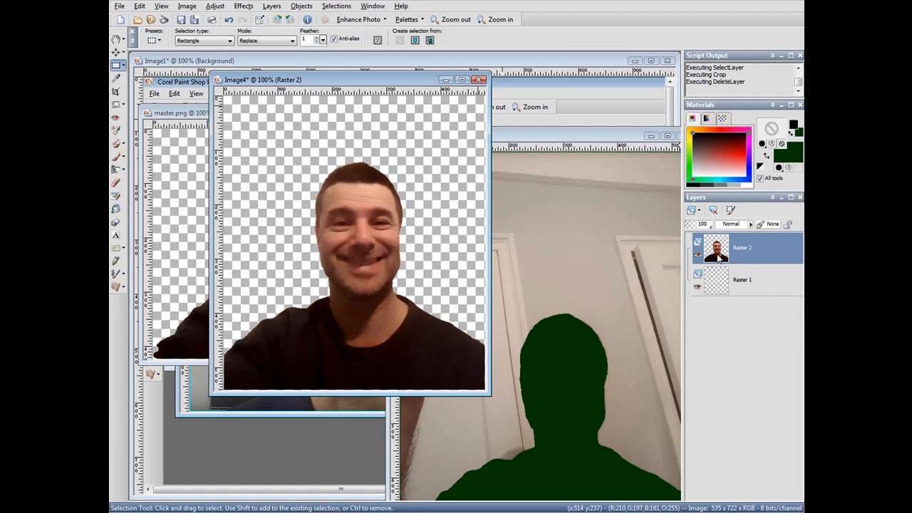
mouse_move(744, 286)
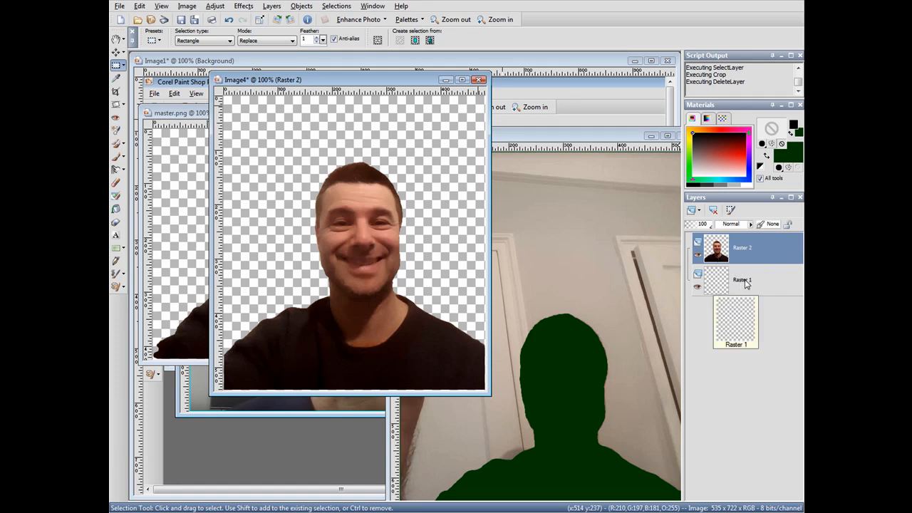
click(718, 285)
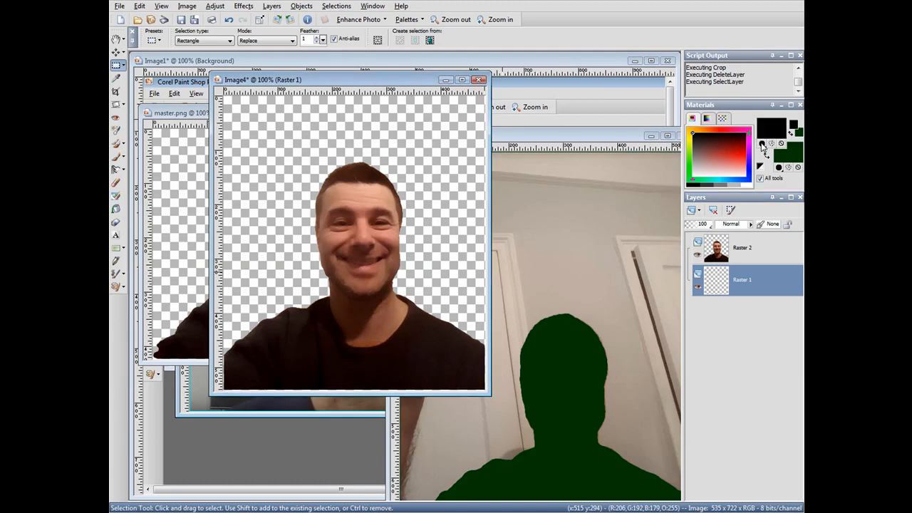
click(774, 122)
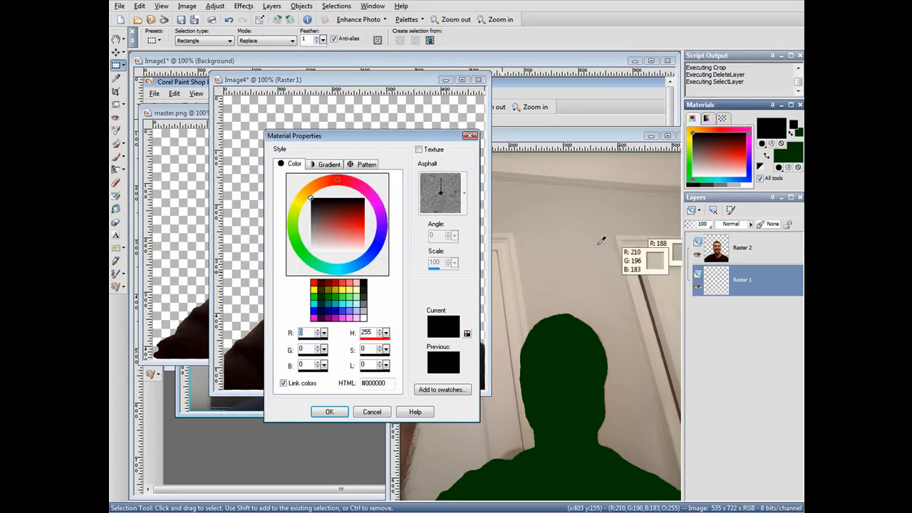
click(314, 318)
click(324, 411)
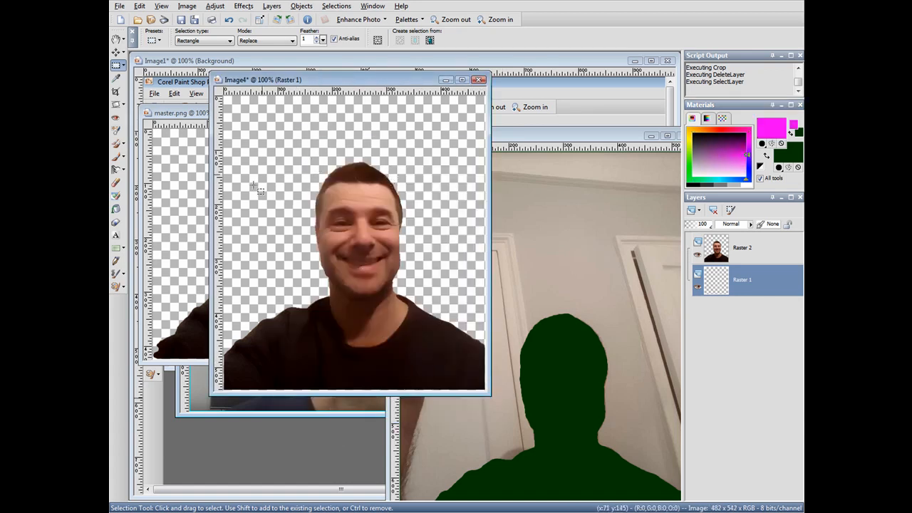
click(116, 208)
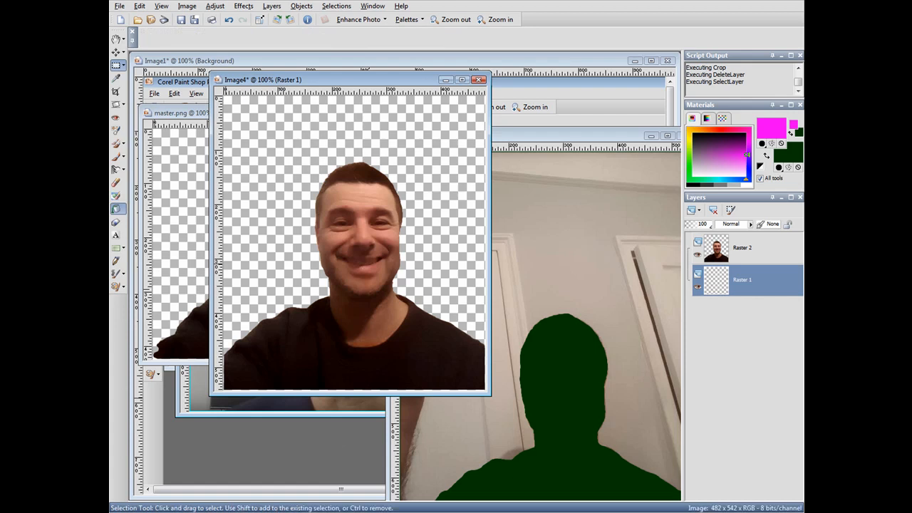
click(403, 139)
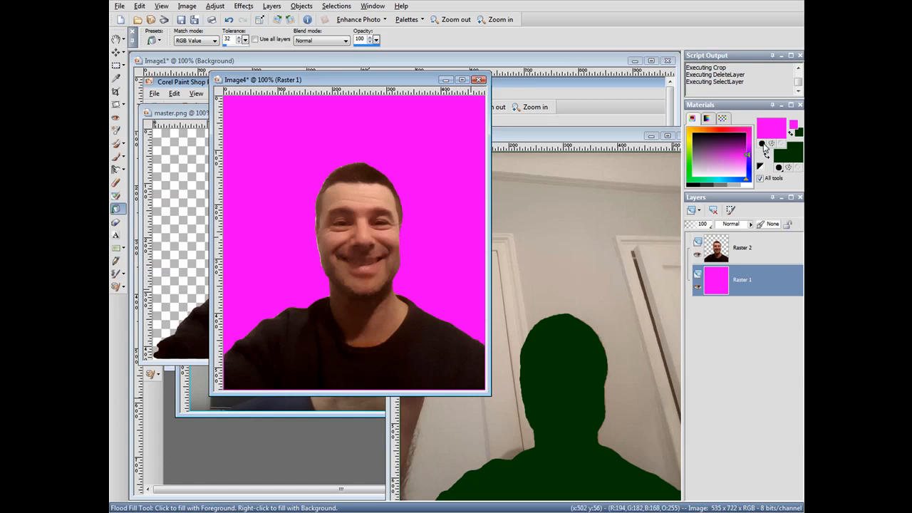
Step: Try filling the Raster 1 background with the blue gradient, and undo that fill
click(762, 145)
click(761, 152)
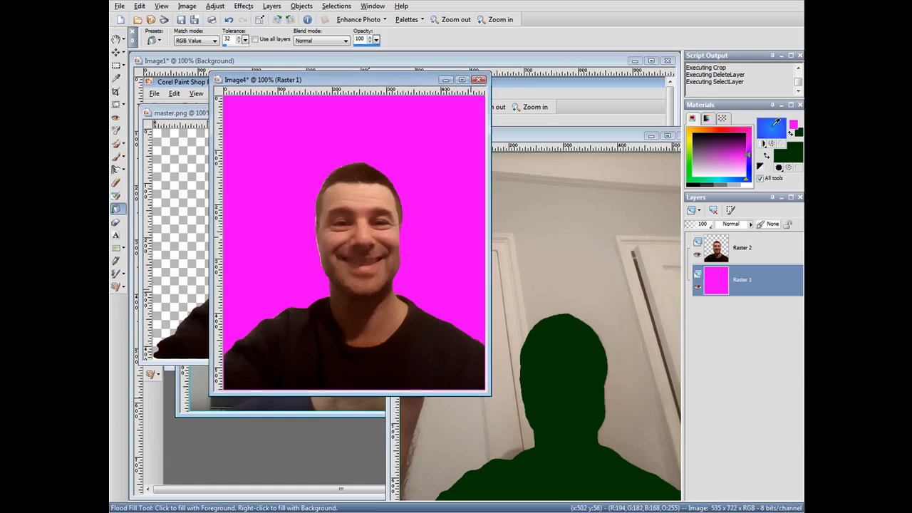
click(444, 163)
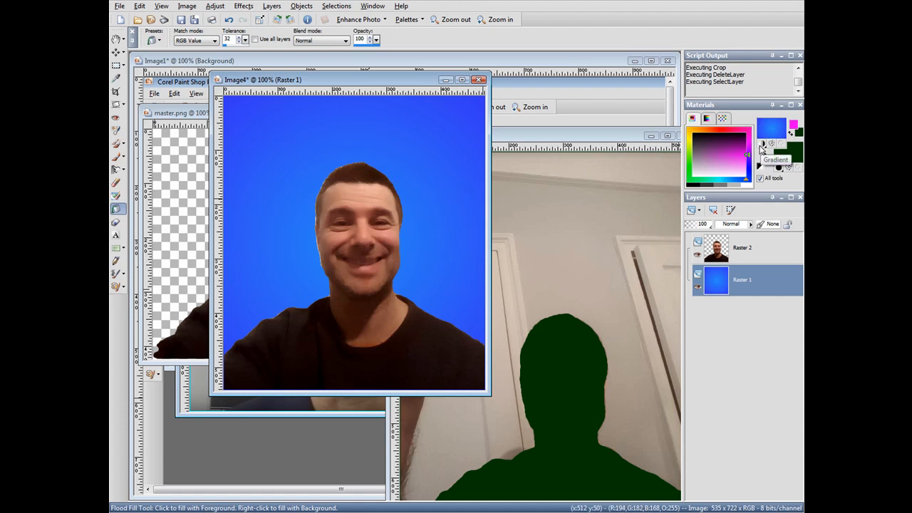
key(ctrl+z)
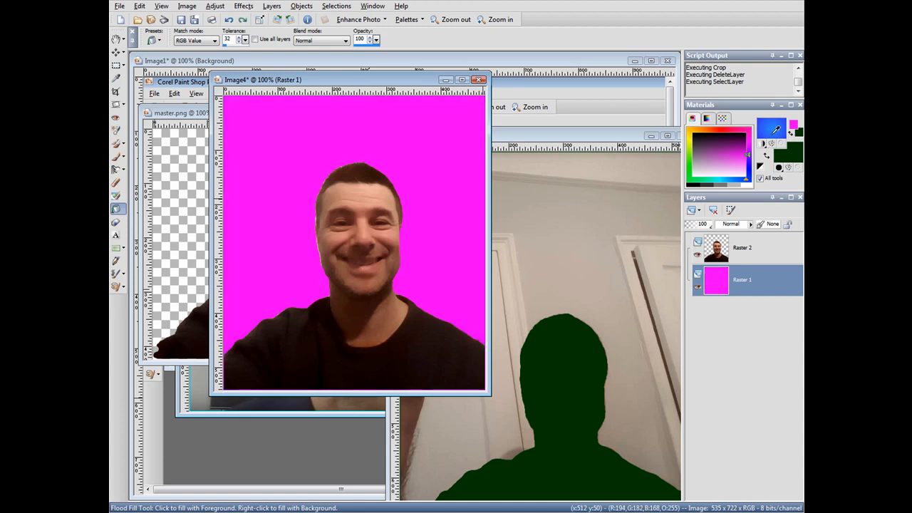
Step: Return the foreground material to solid magenta and set the background material to a darker purple
click(763, 147)
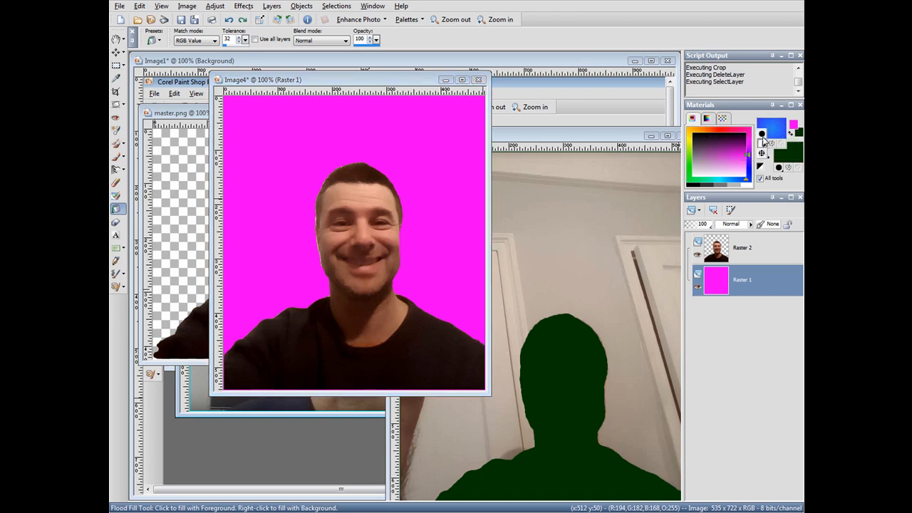
click(763, 134)
click(779, 169)
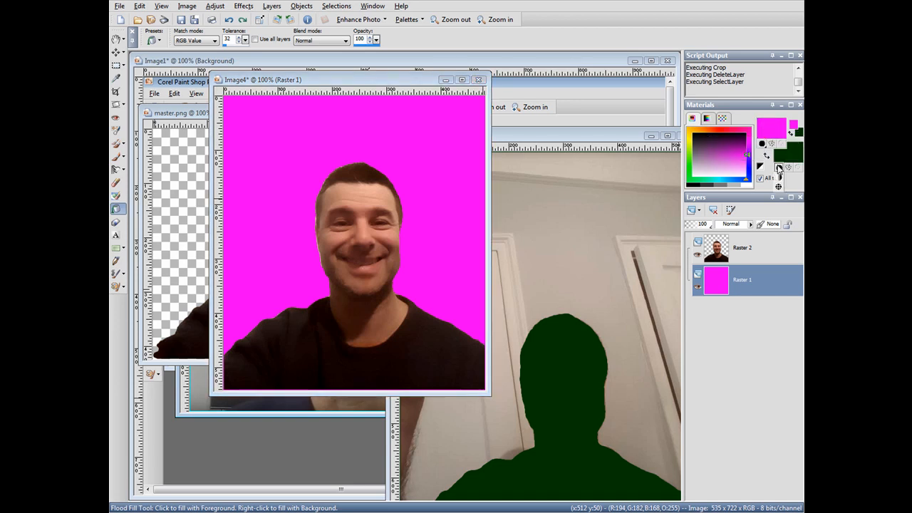
click(788, 154)
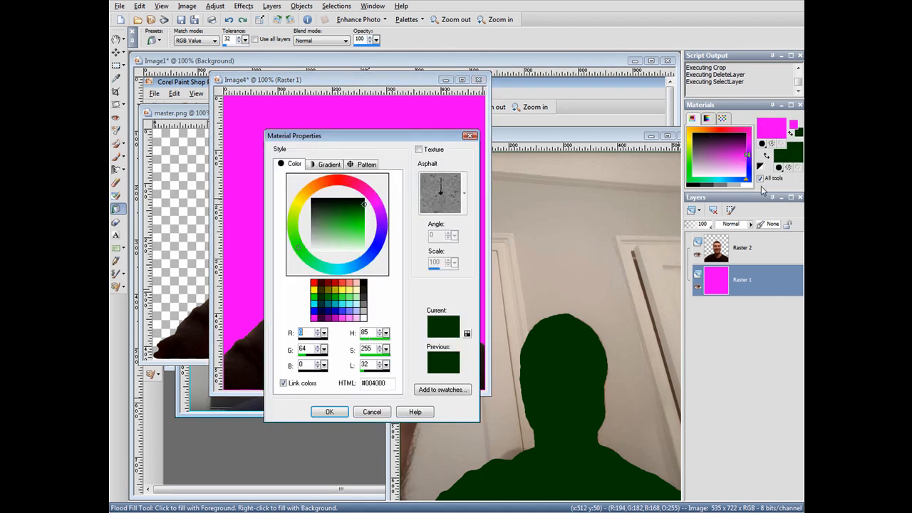
click(384, 200)
click(365, 200)
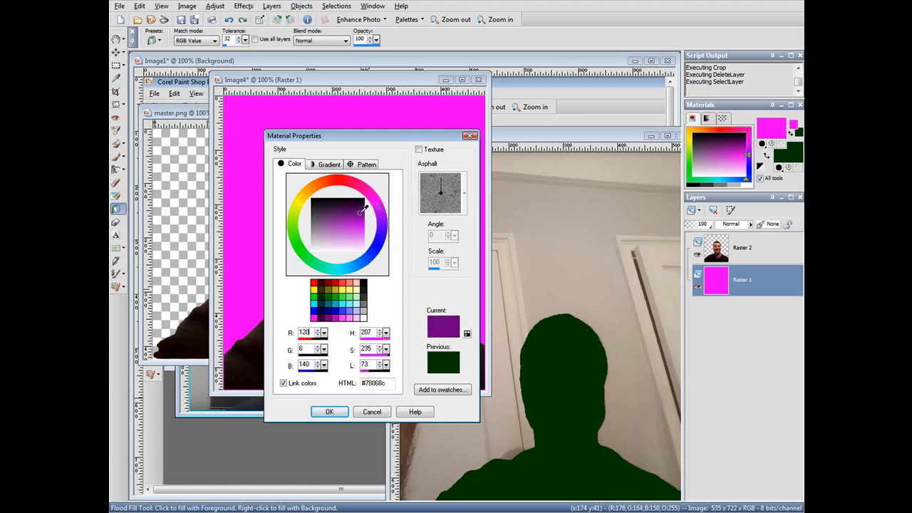
click(329, 412)
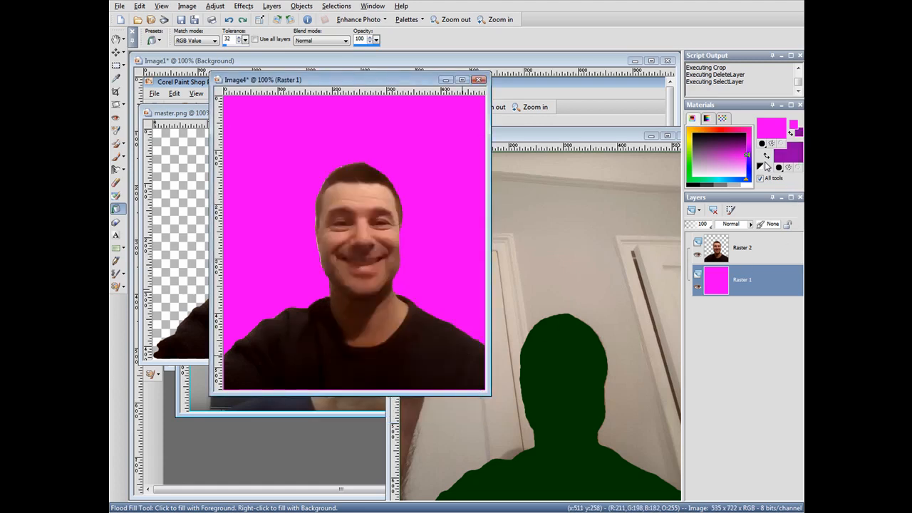
Step: Set the foreground material to the foreground-to-background gradient and flood fill the Raster 1 layer behind the man with it
click(762, 155)
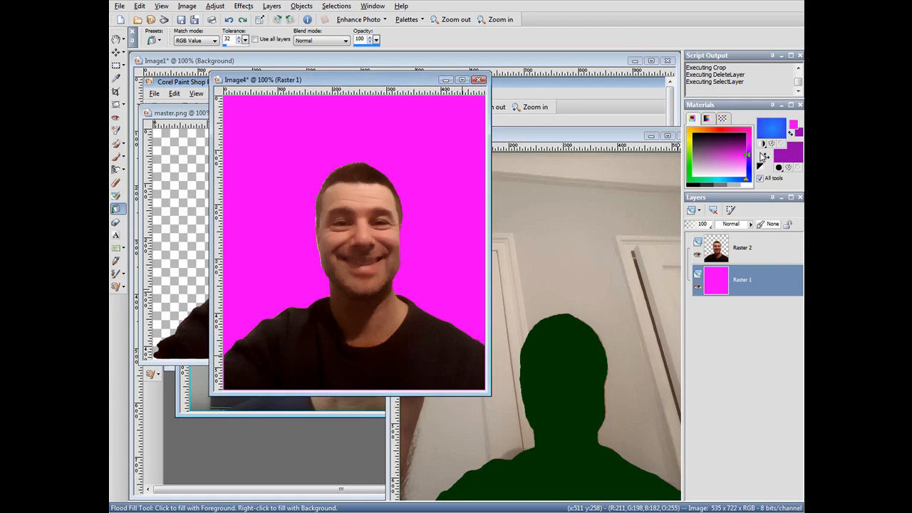
click(773, 127)
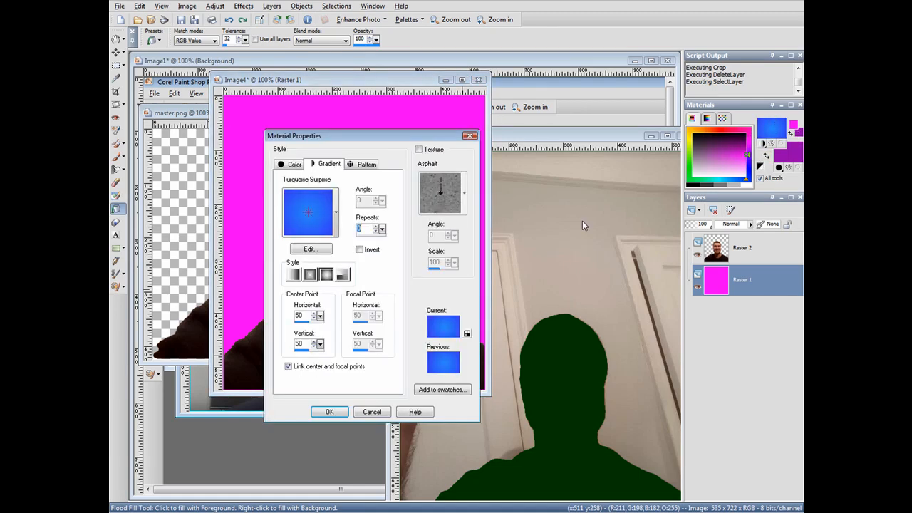
click(319, 212)
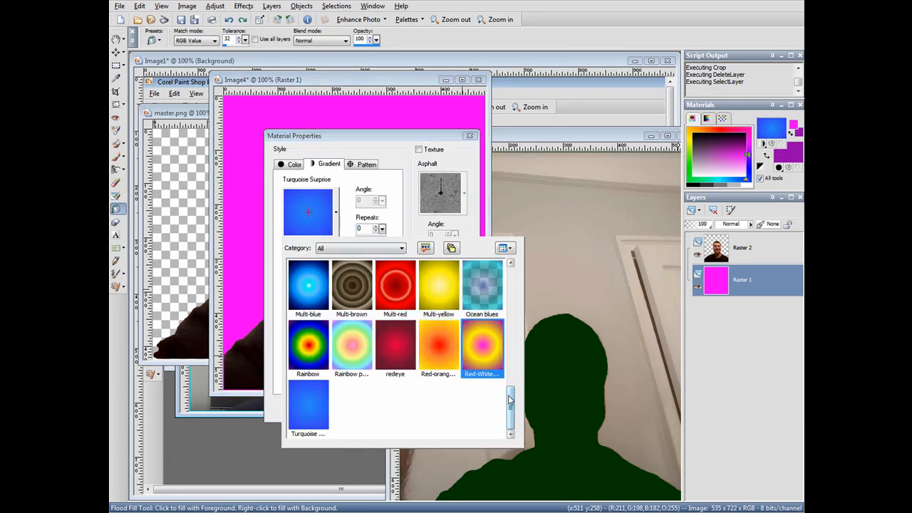
drag(510, 399, 514, 322)
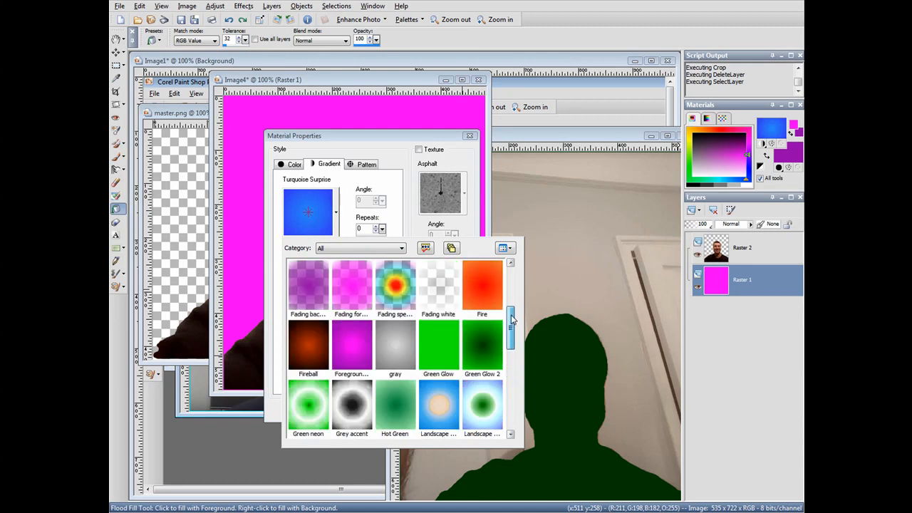
click(354, 350)
click(345, 406)
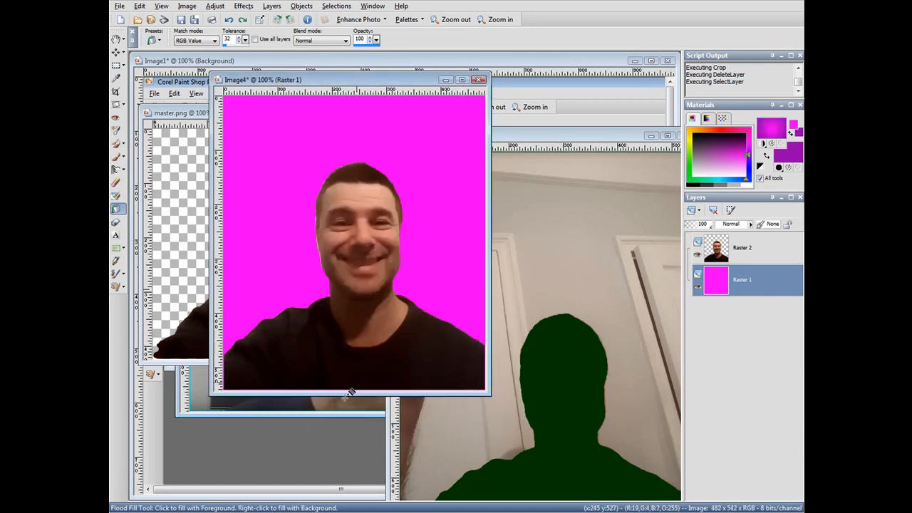
click(426, 214)
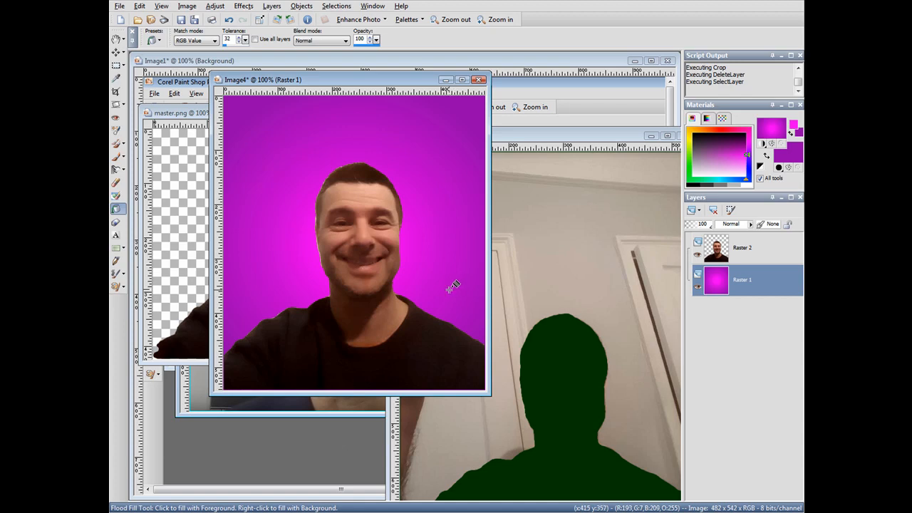
Step: Save the gradient image in the hwi folder as Image4.pspimage, using the Paint Shop Pro Image format
click(196, 20)
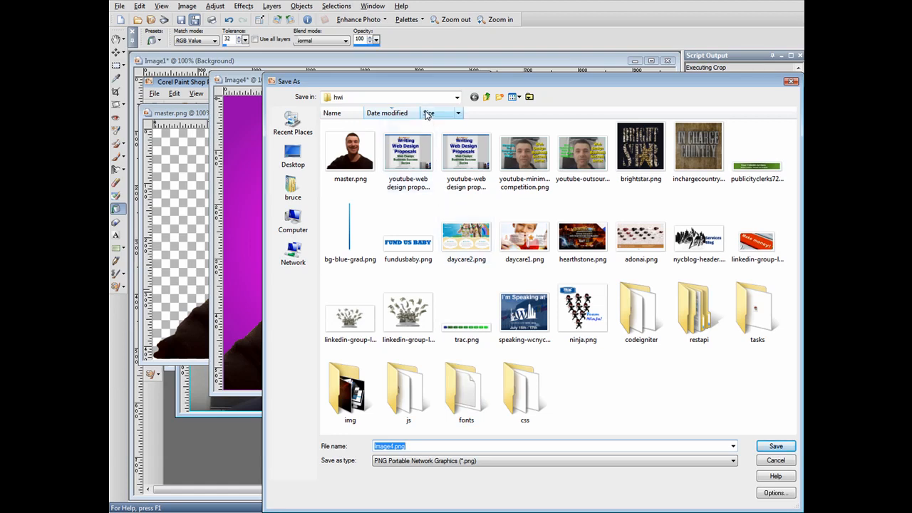
drag(417, 81, 347, 18)
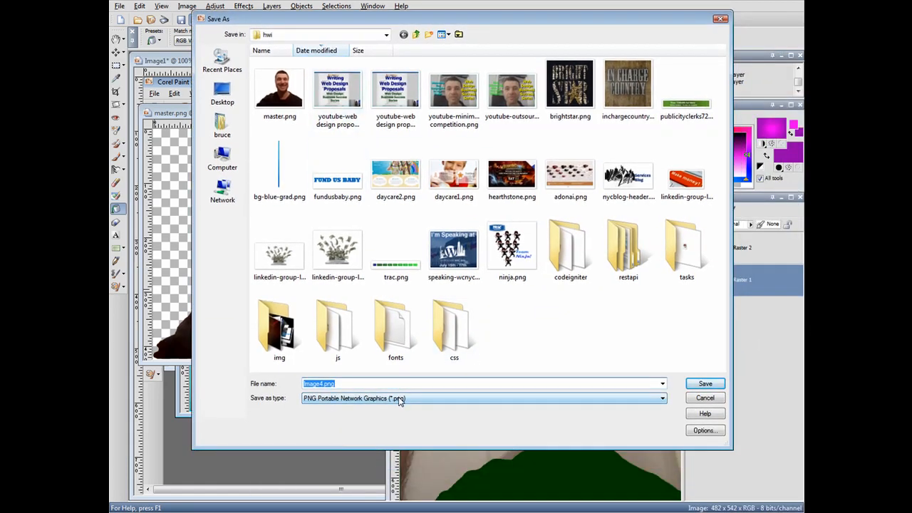
click(375, 402)
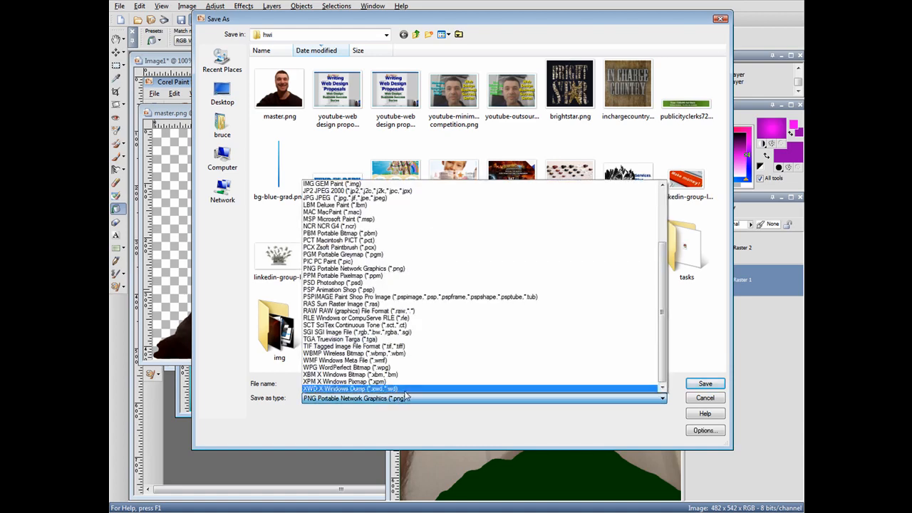
click(376, 298)
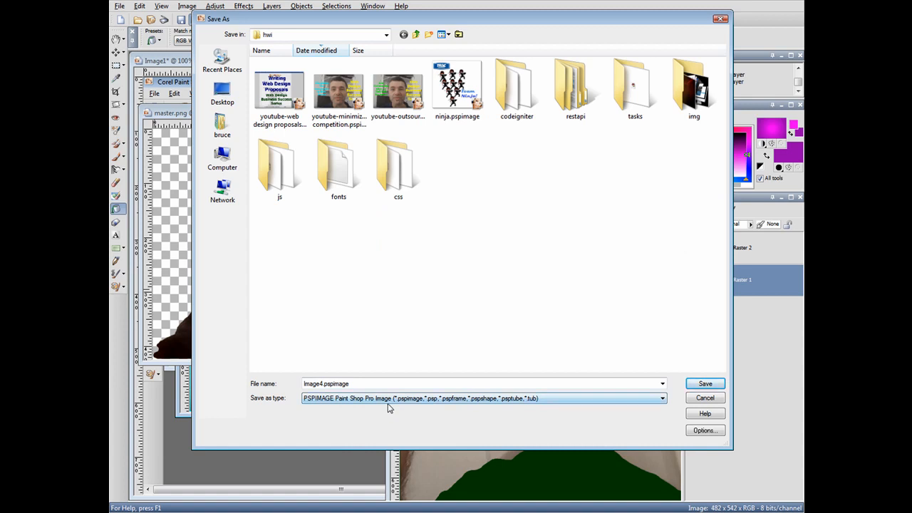
click(720, 384)
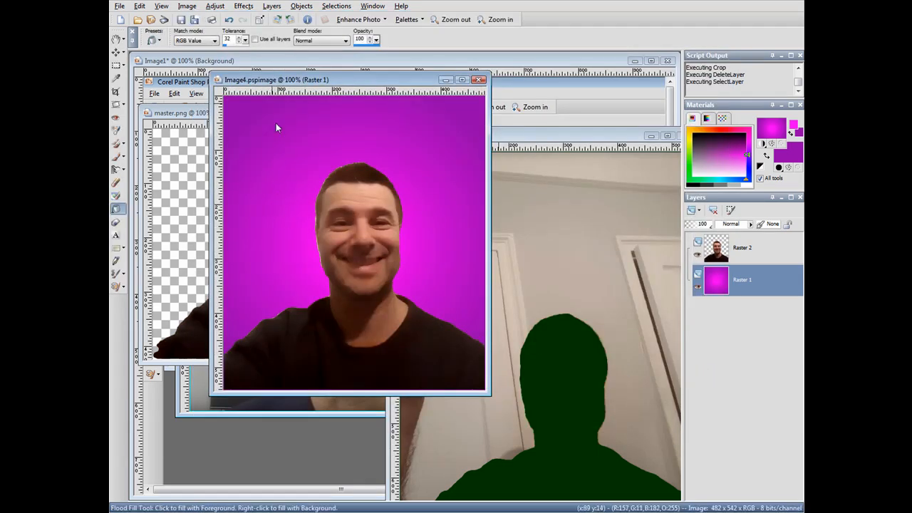
Step: Save the image again under the name youtube-master in the Paint Shop Pro Image format
click(194, 19)
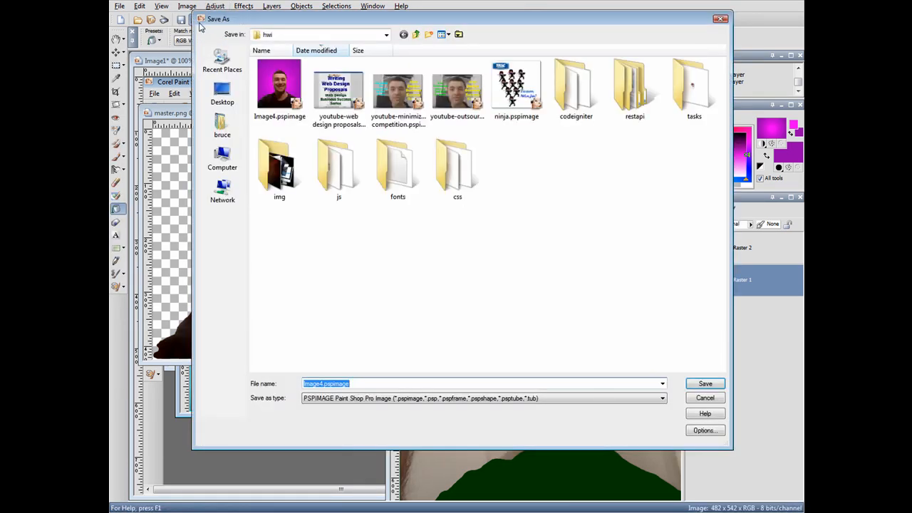
text(youtube)
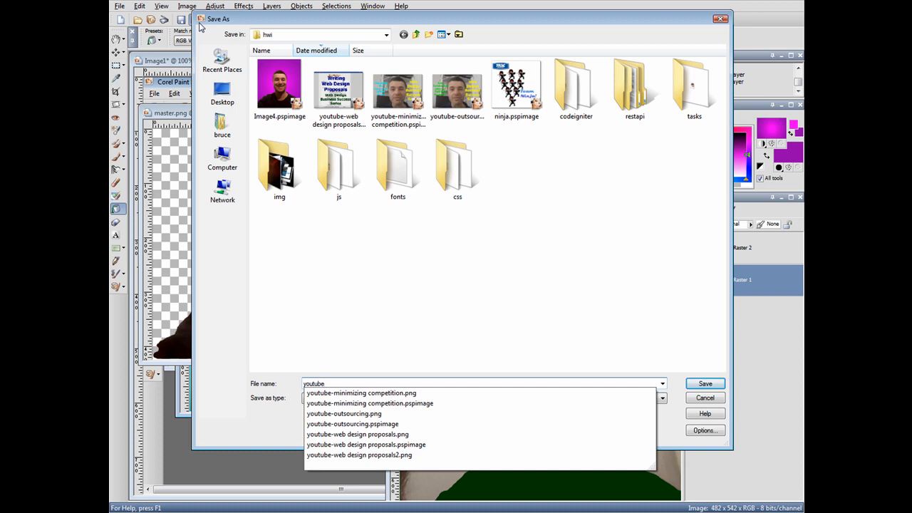
text(-mas)
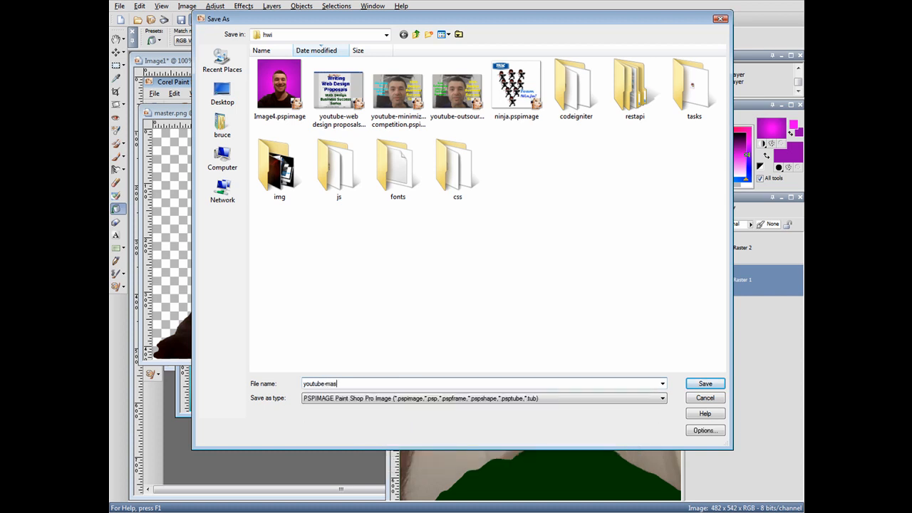
text(ter)
click(722, 387)
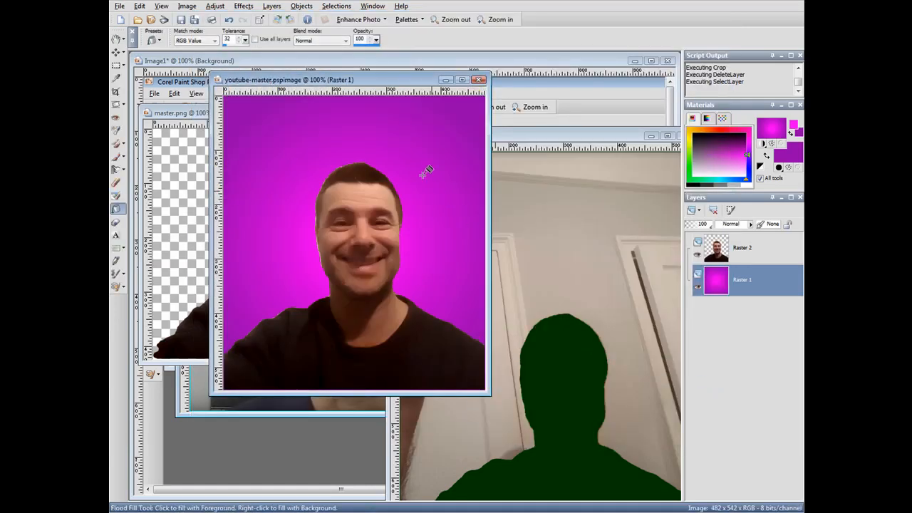
drag(356, 86, 429, 111)
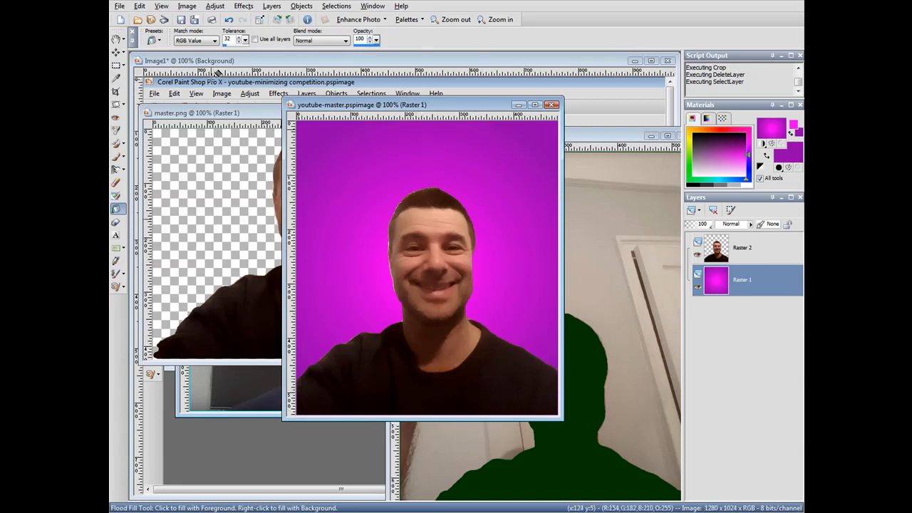
click(180, 20)
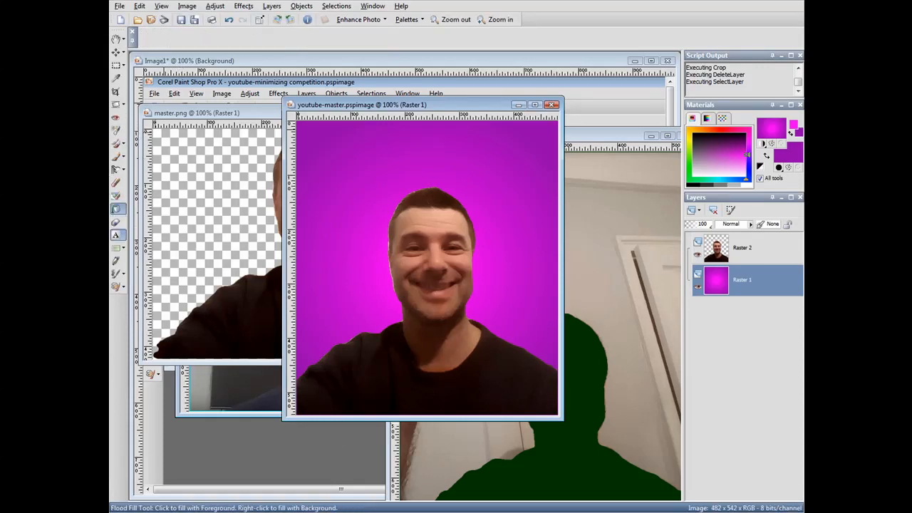
Step: Place a text object above the man reading "Home Office" on one line and "For Web Designers" on the next
click(116, 236)
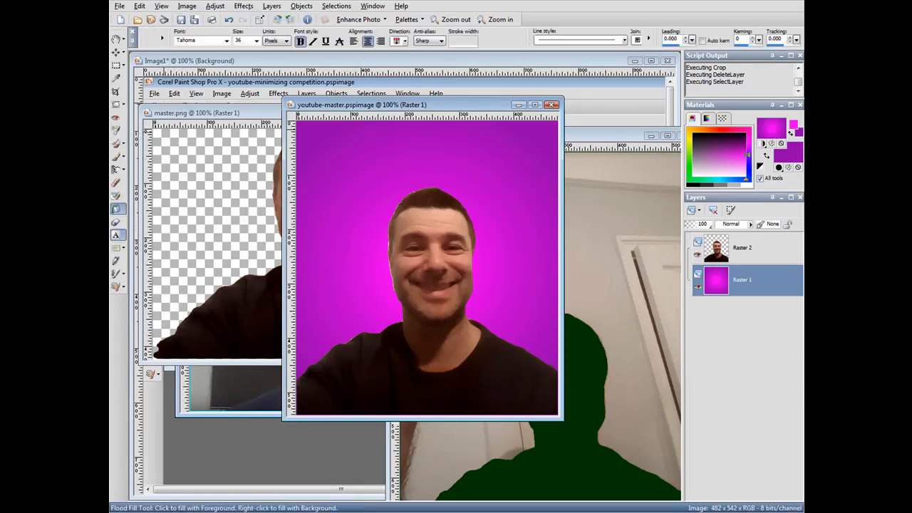
click(410, 176)
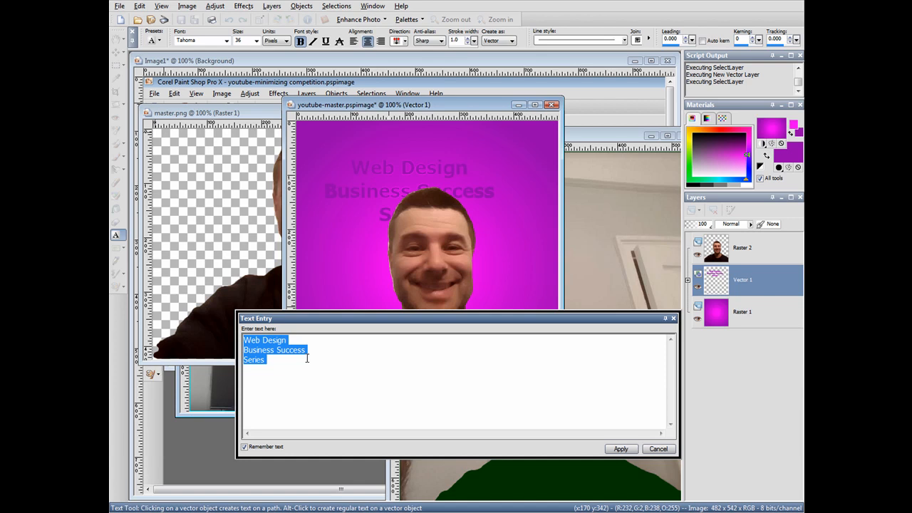
text(Home Off)
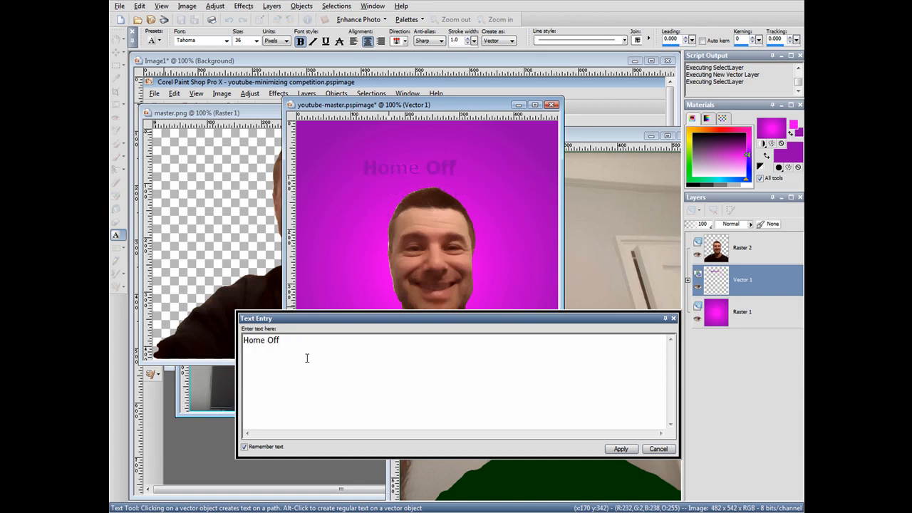
text(ice )
text(For Web De)
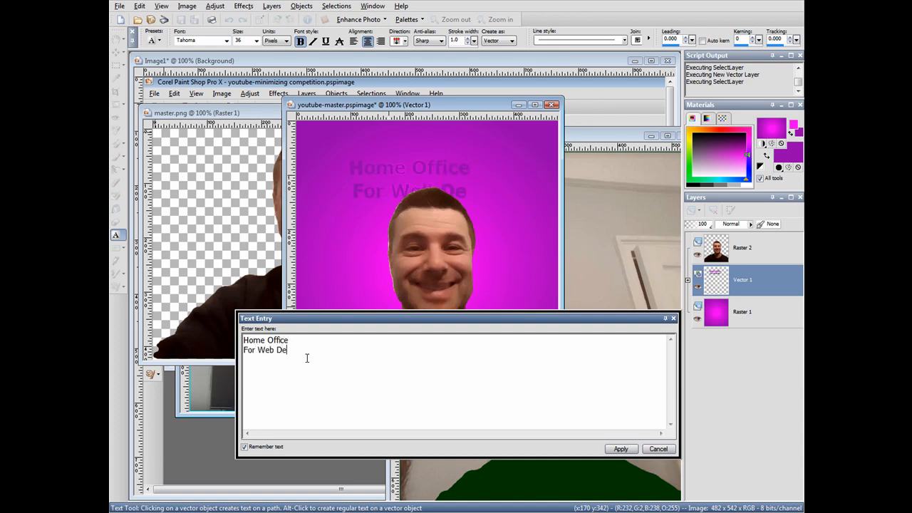
text(signers)
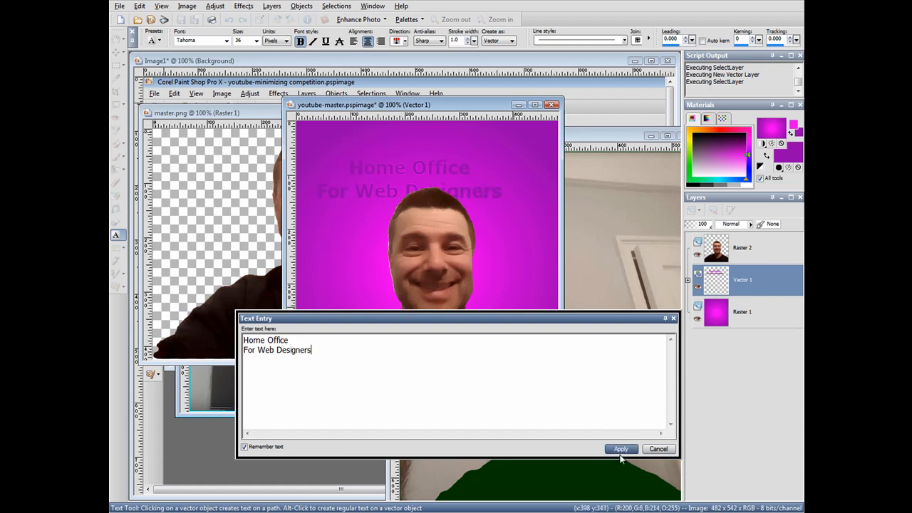
Step: Give the title text no outline and a solid yellow fill, and apply the text
drag(312, 354, 228, 322)
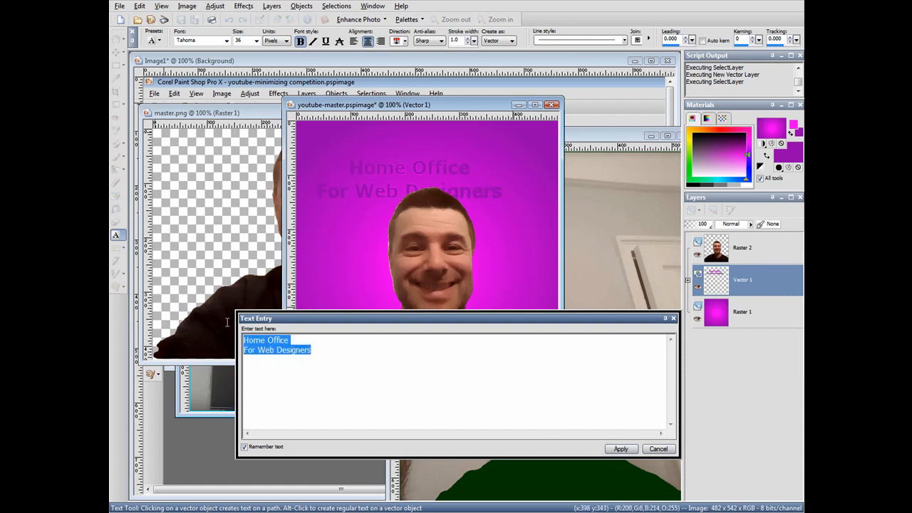
click(782, 144)
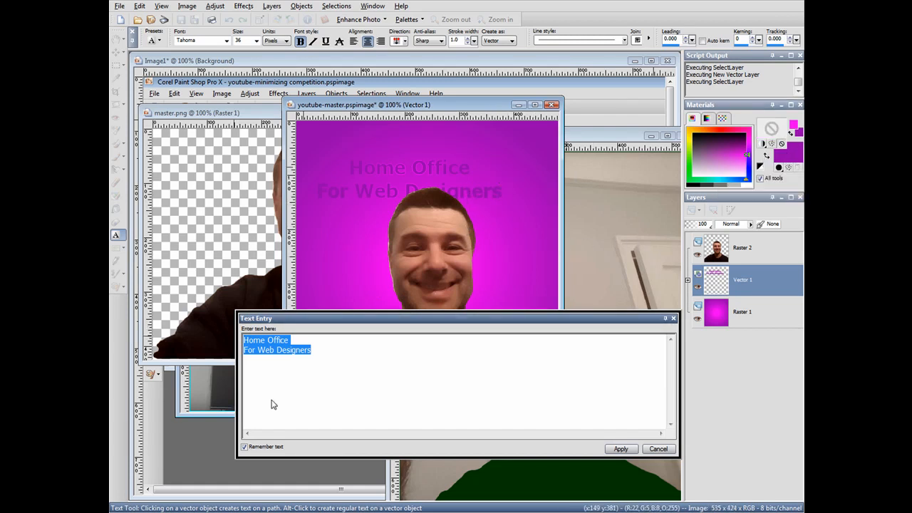
click(789, 147)
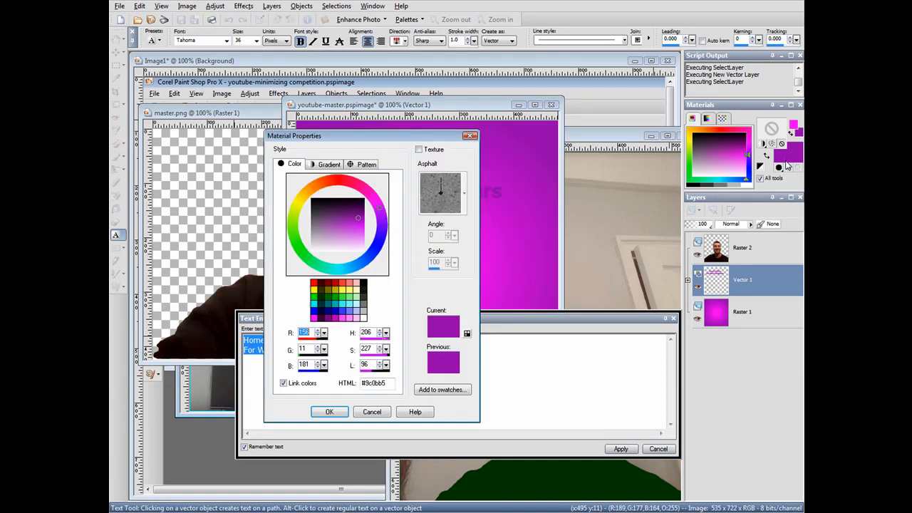
click(322, 285)
click(330, 414)
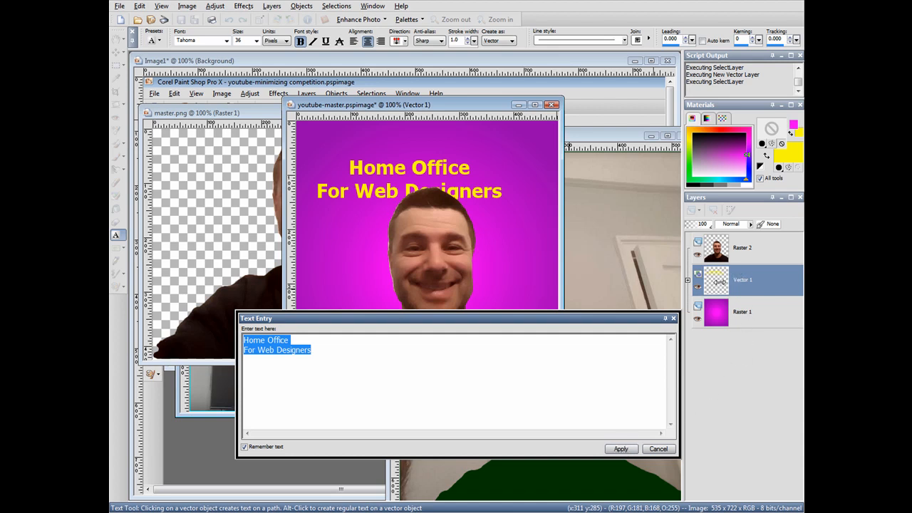
click(621, 449)
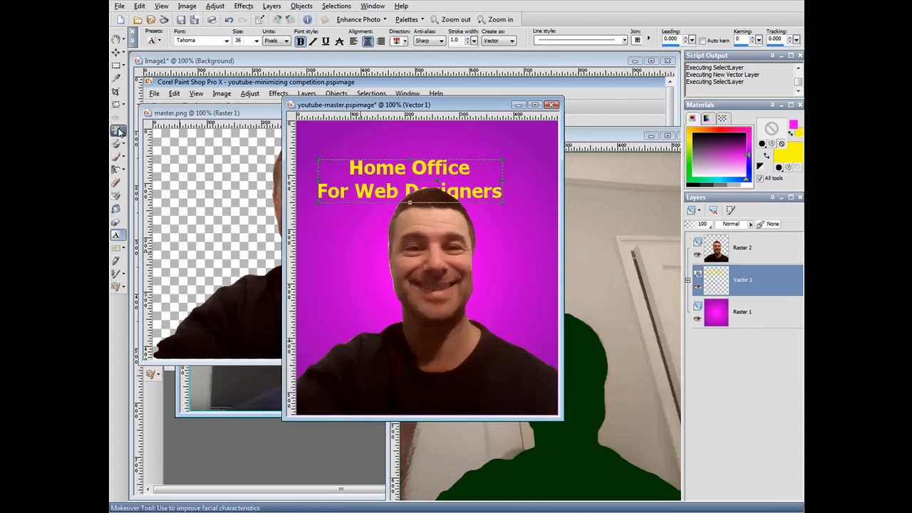
Step: Move the title to the top edge of the image and break its second line so "Designers" sits on a third line
click(116, 52)
drag(351, 167, 373, 131)
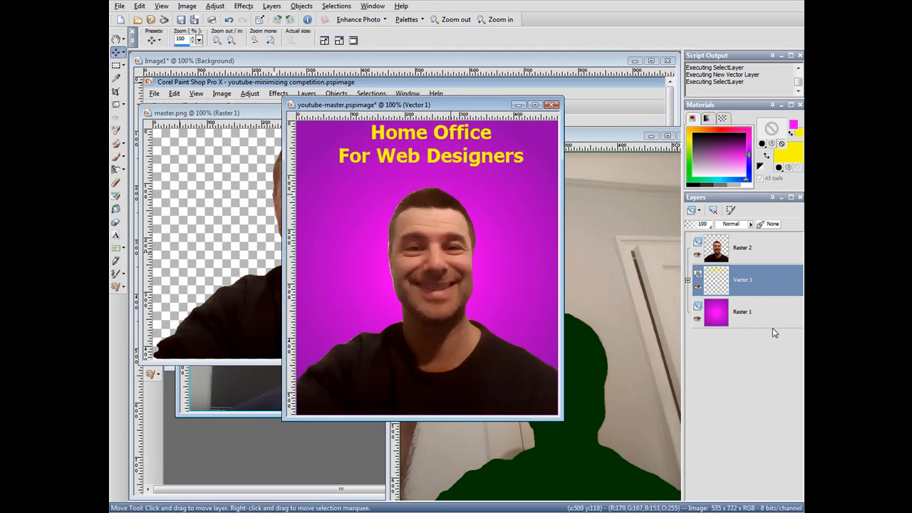
click(689, 281)
right_click(727, 312)
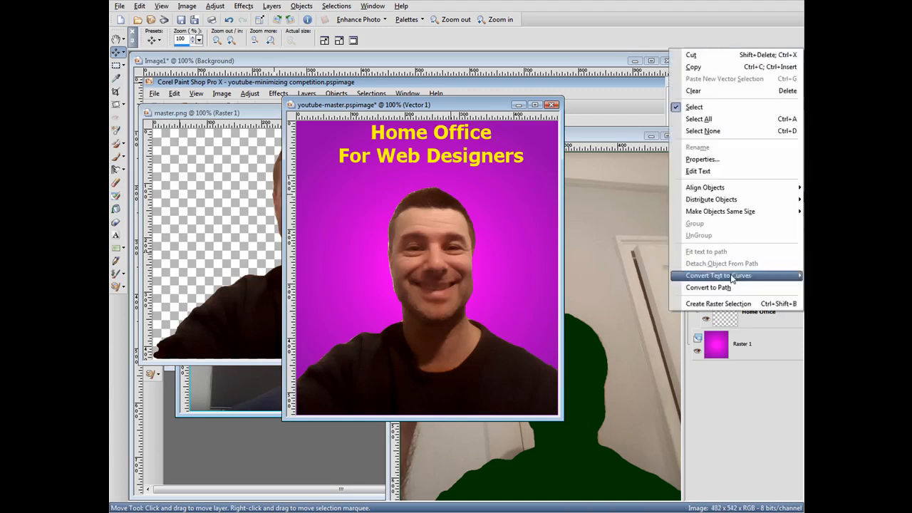
click(703, 171)
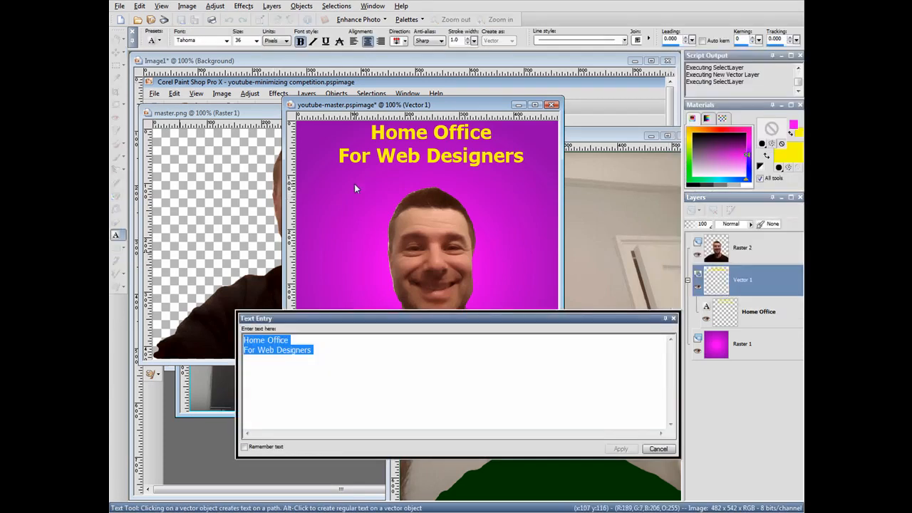
click(273, 351)
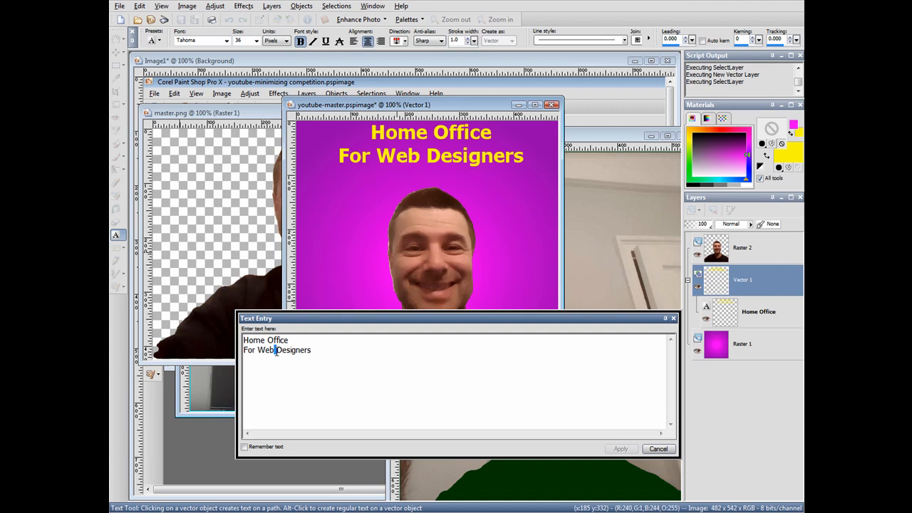
key(Return)
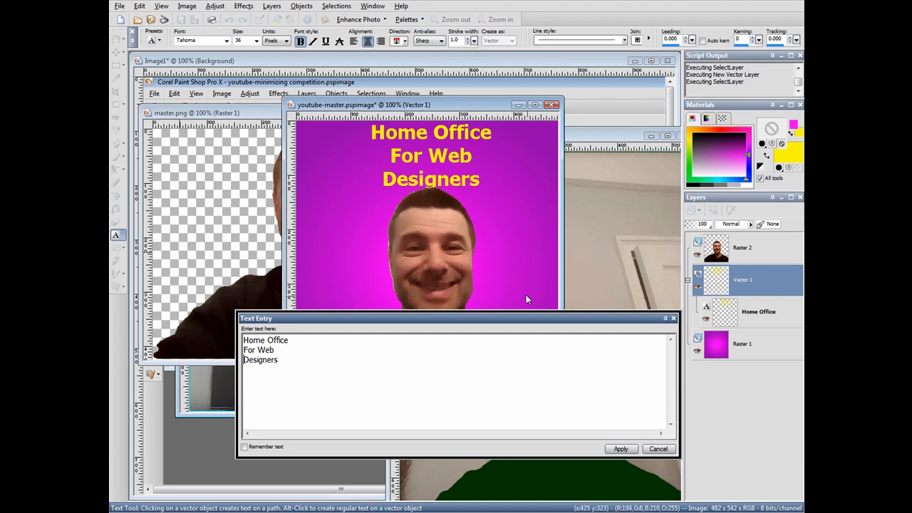
click(619, 451)
Step: Shift the man's cutout slightly down, and lower the title from the top edge of the image
key(m)
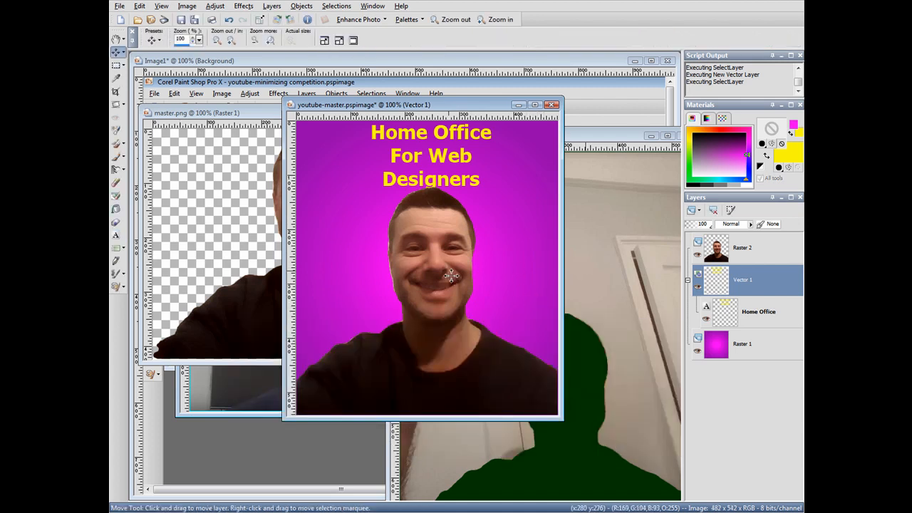
click(441, 243)
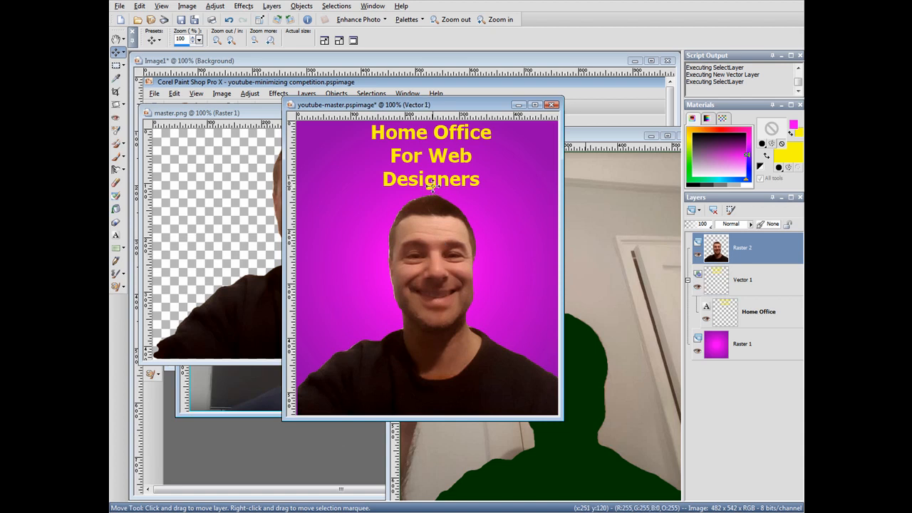
drag(432, 184, 431, 187)
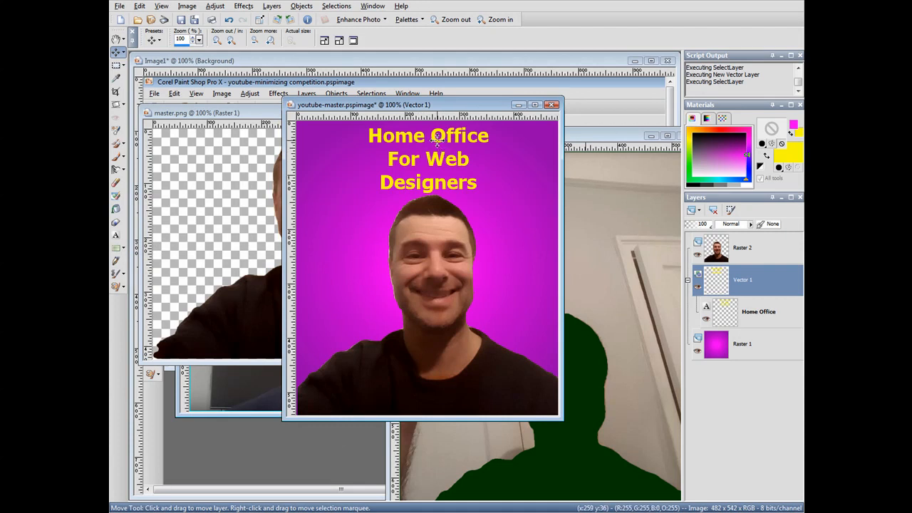
drag(437, 139, 440, 157)
Step: Insert the line "For Successful" directly under "Home Office" in the title text and apply it
right_click(728, 324)
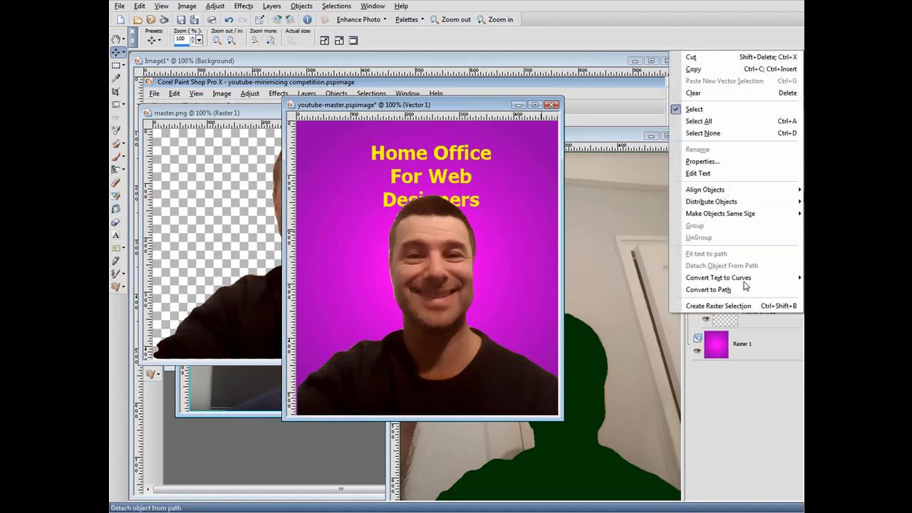
click(713, 174)
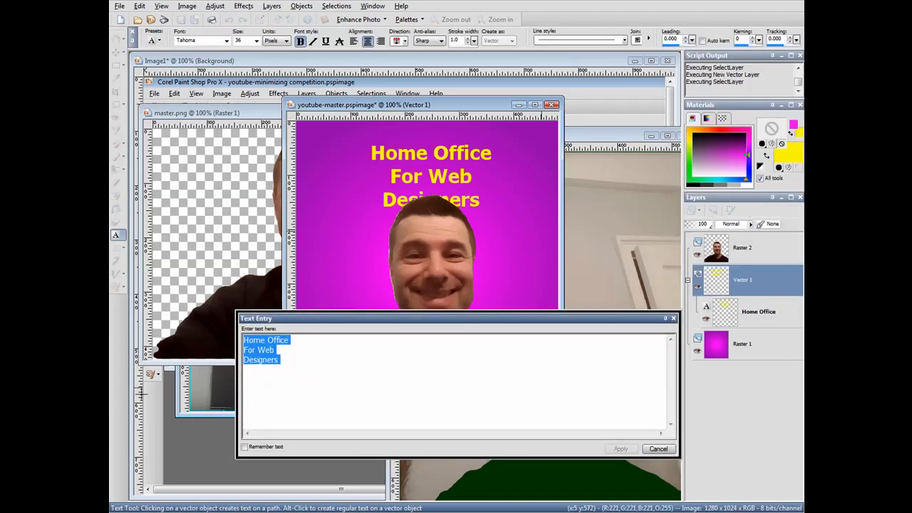
click(290, 340)
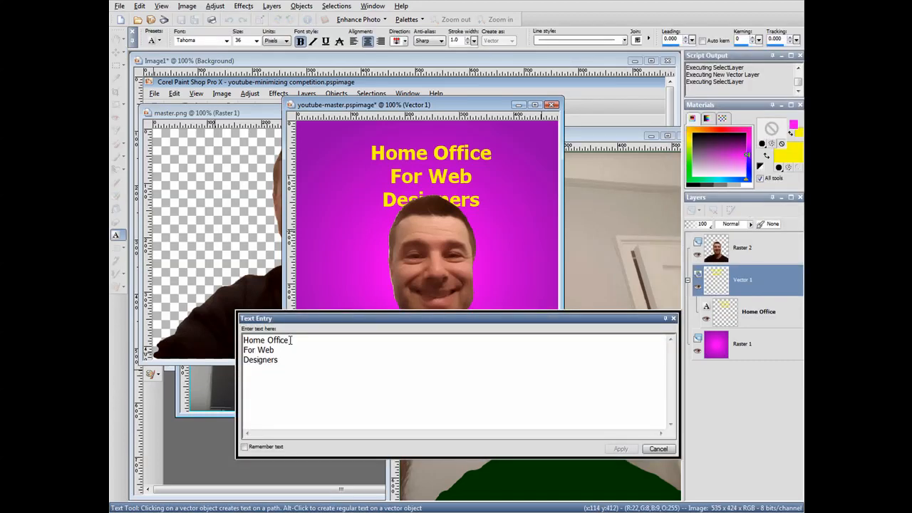
key(Return)
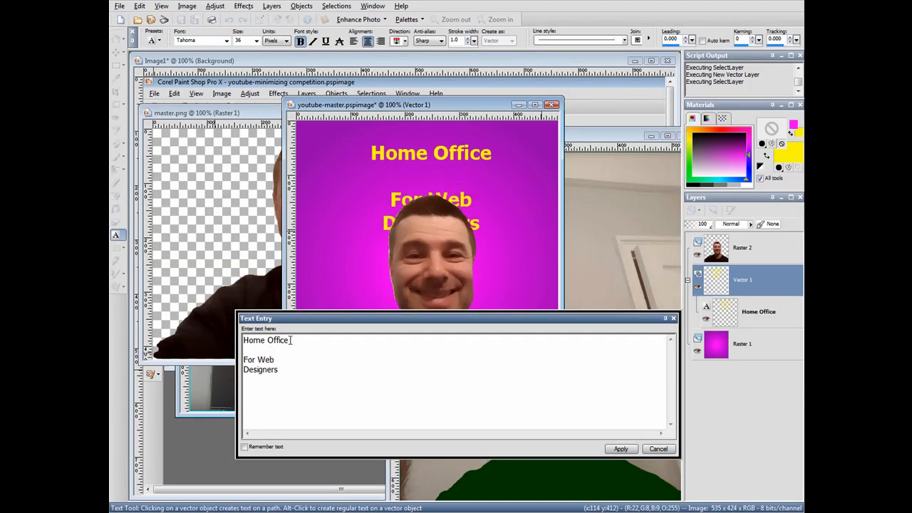
text(For Suce)
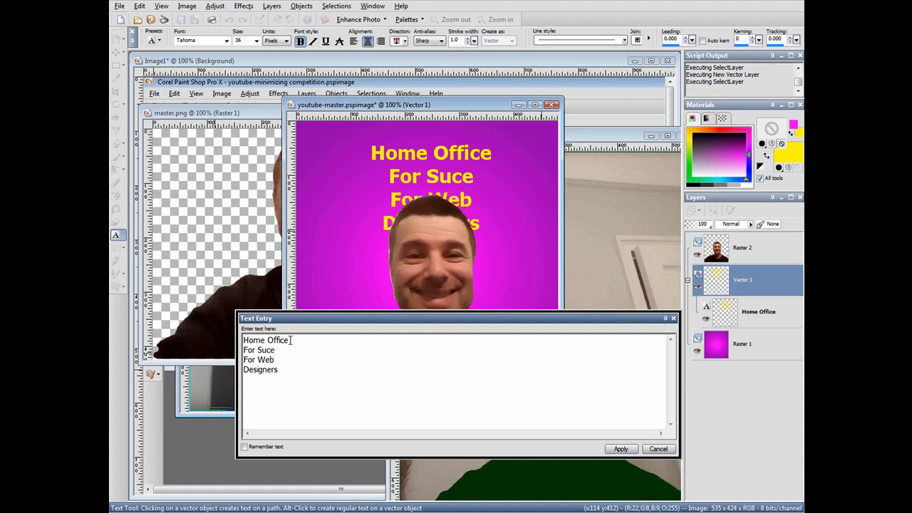
key(BackSpace)
text(ccessf)
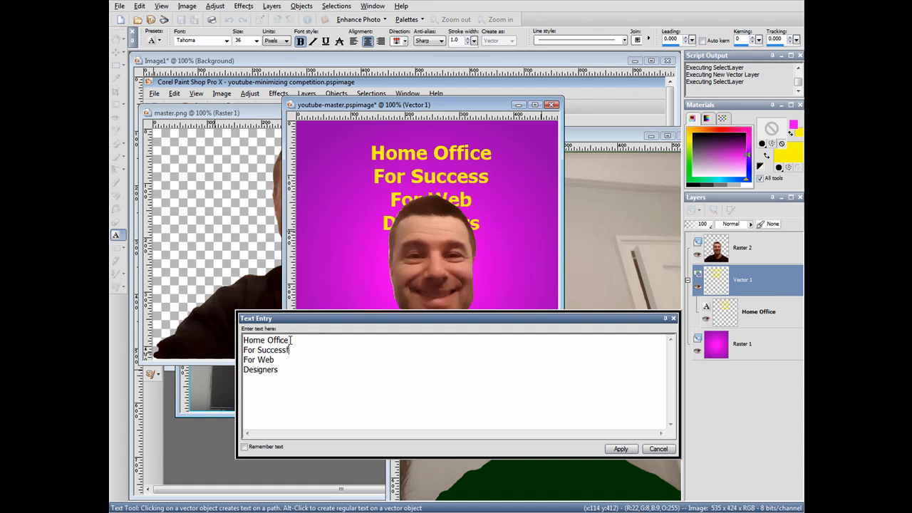
text(ul)
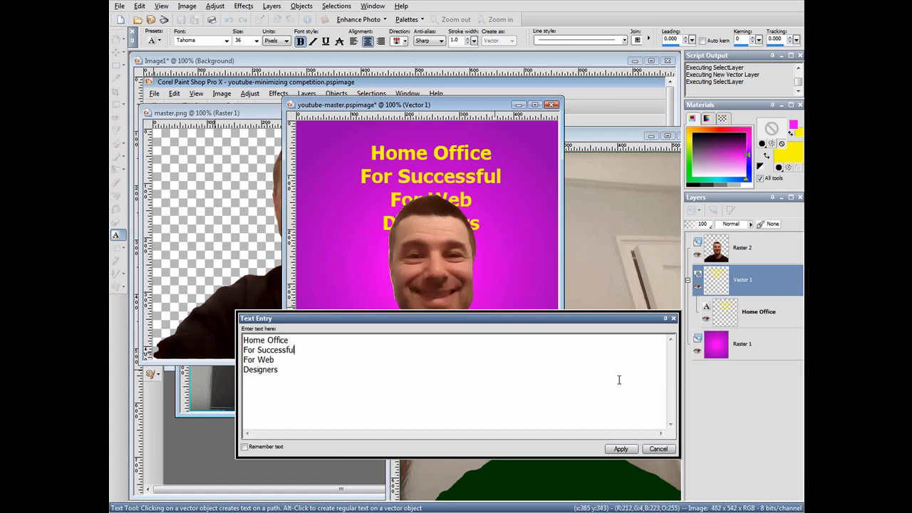
click(623, 449)
Step: Move the title up to the top edge of the image, and lower the man's cutout until his head clears the last text line
key(m)
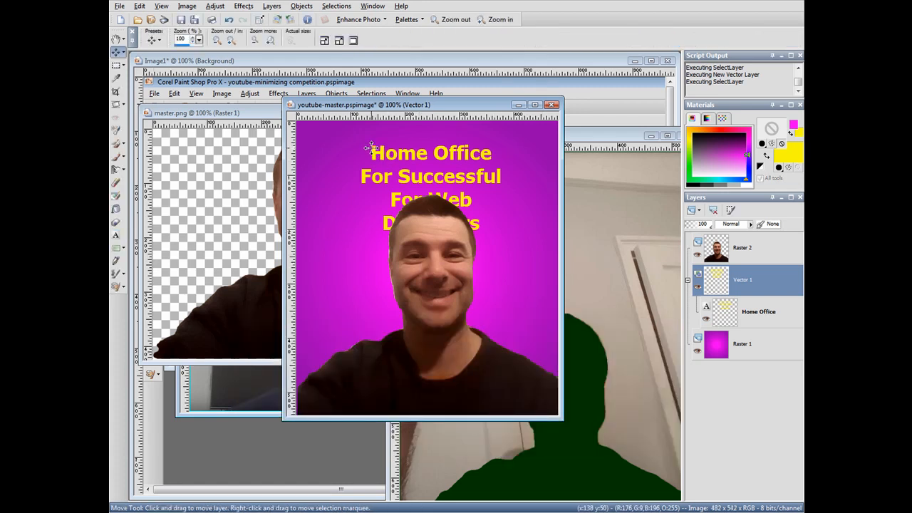
drag(368, 151, 371, 134)
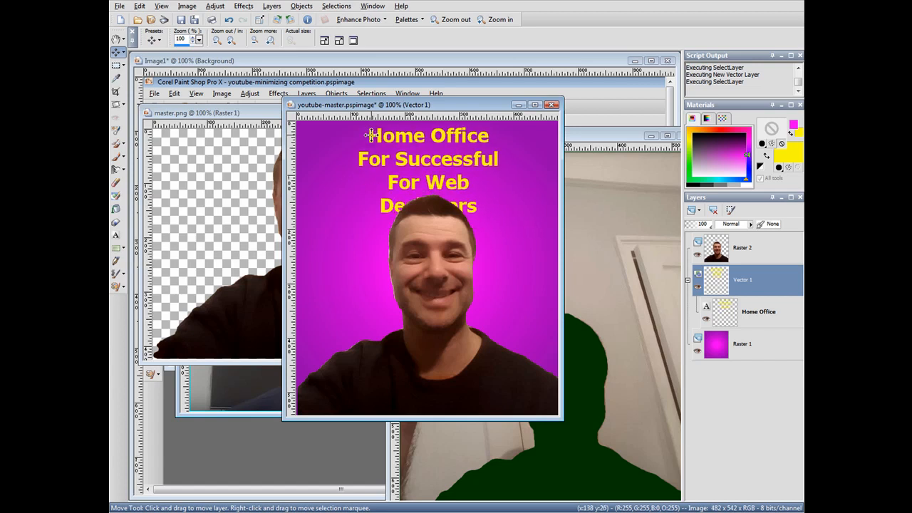
drag(422, 249, 417, 275)
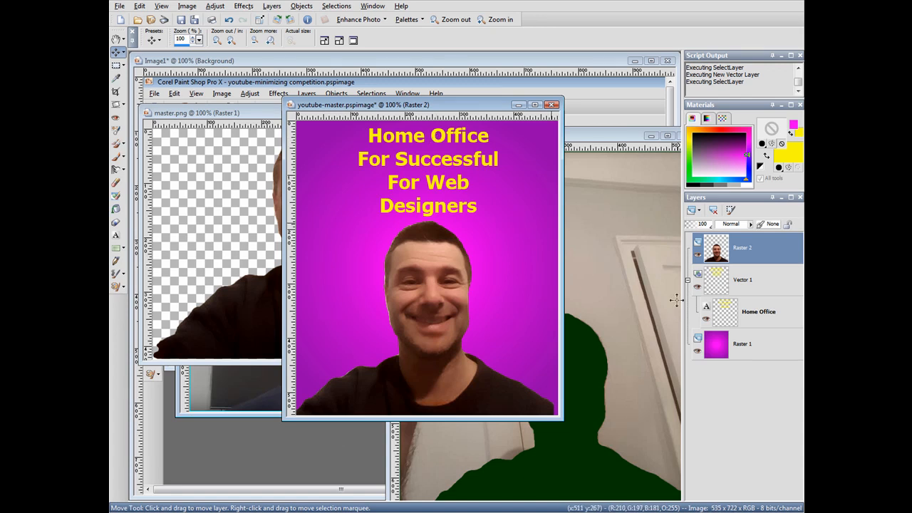
Step: Edit the title text to replace its first two lines with the single line "Why Successful"
right_click(714, 311)
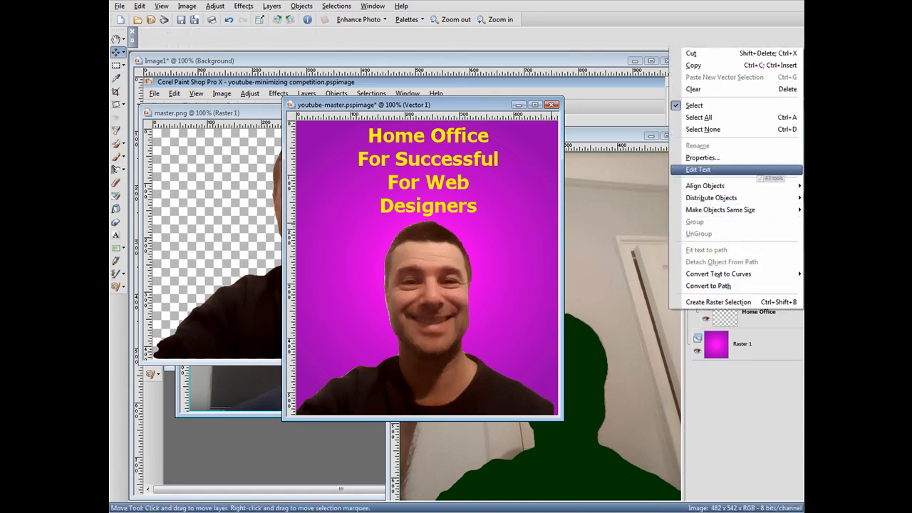
click(721, 174)
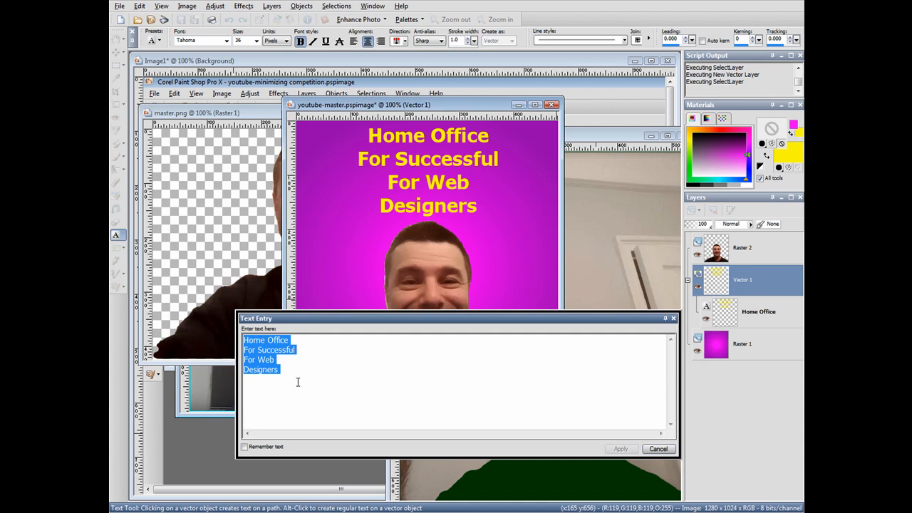
key(Left)
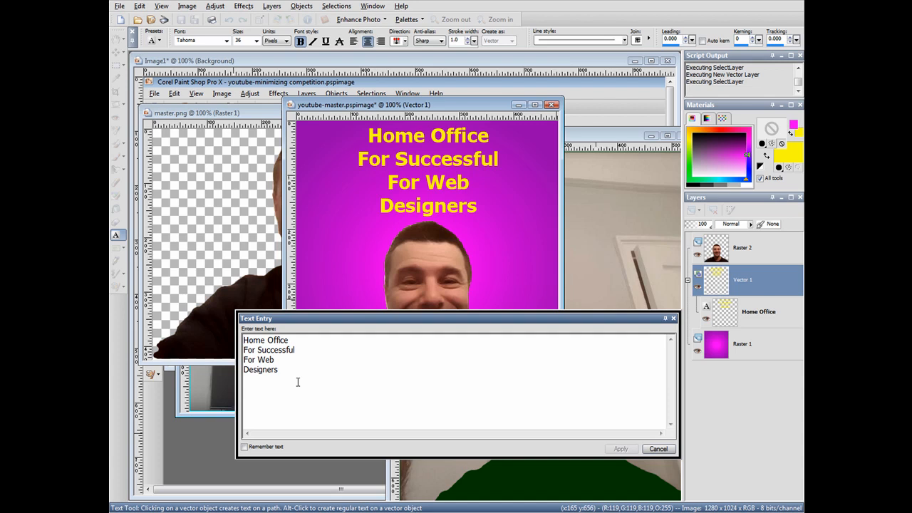
key(shift+End)
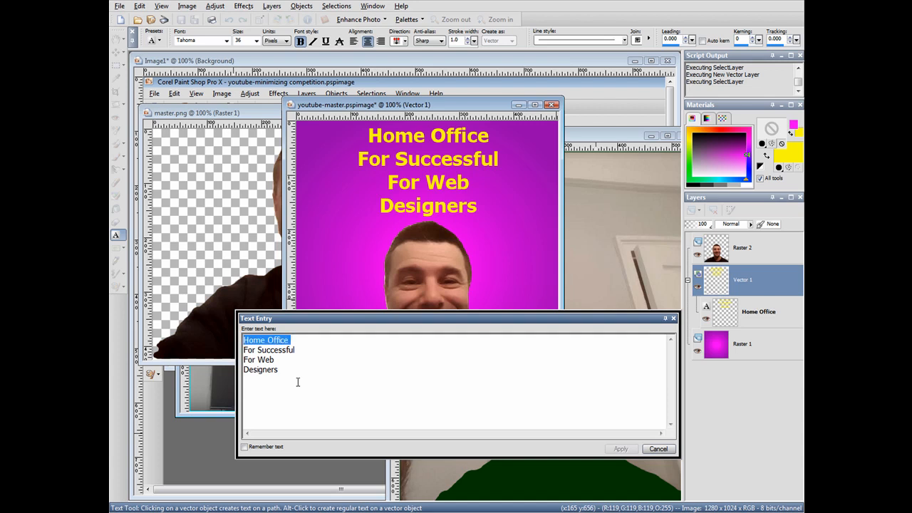
key(shift+Down)
key(ctrl+shift+Left)
key(ctrl+shift+Left)
key(ctrl+shift+Left)
key(shift+Right)
key(shift+Right)
key(shift+Right)
key(Delete)
text(Why)
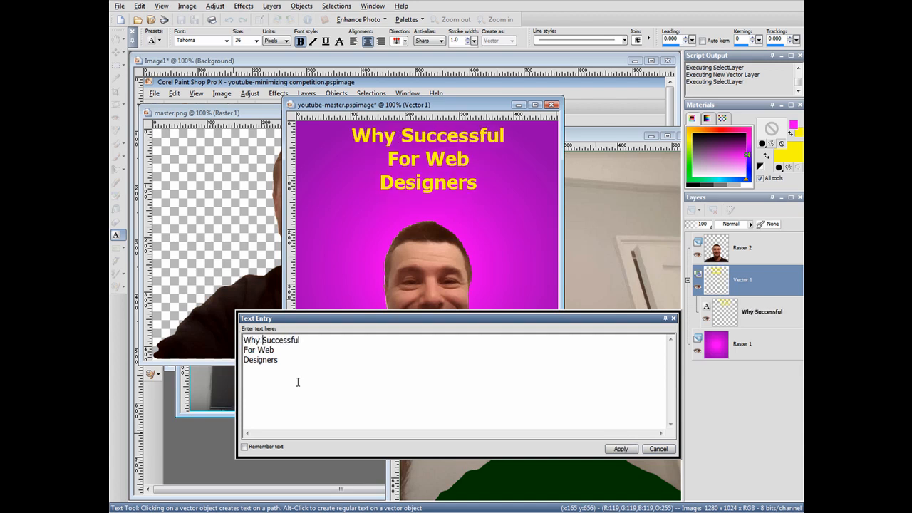
Step: Add the line "Have Home Offices" below "Designers" in the title text
click(283, 361)
text(Have Home Office)
key(Return)
text(For)
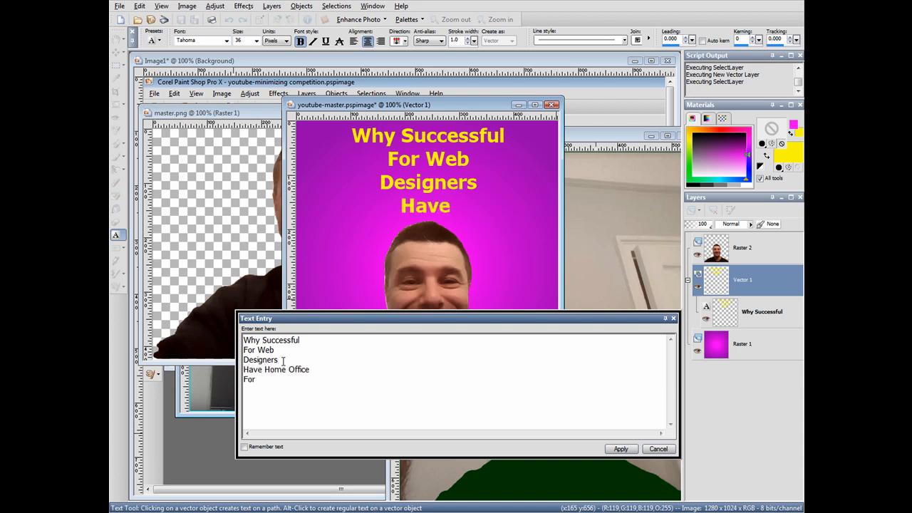
click(310, 370)
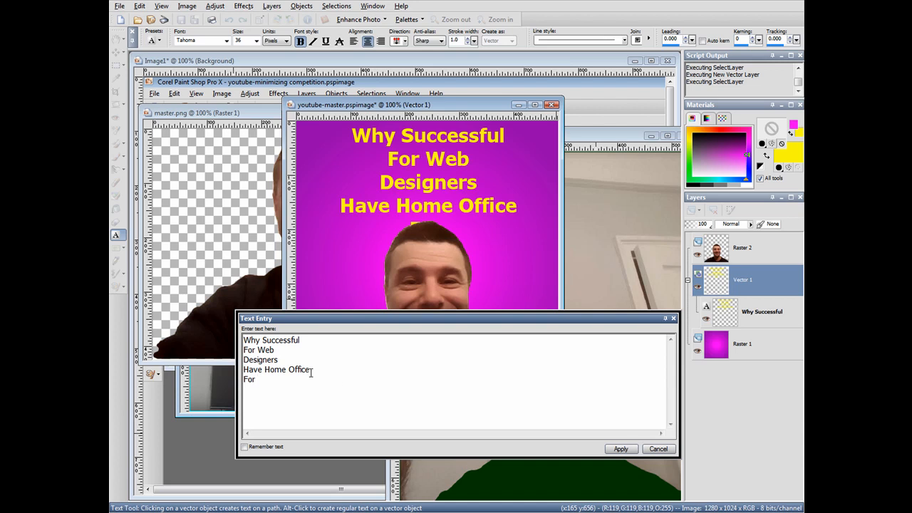
text(s)
drag(259, 380, 243, 379)
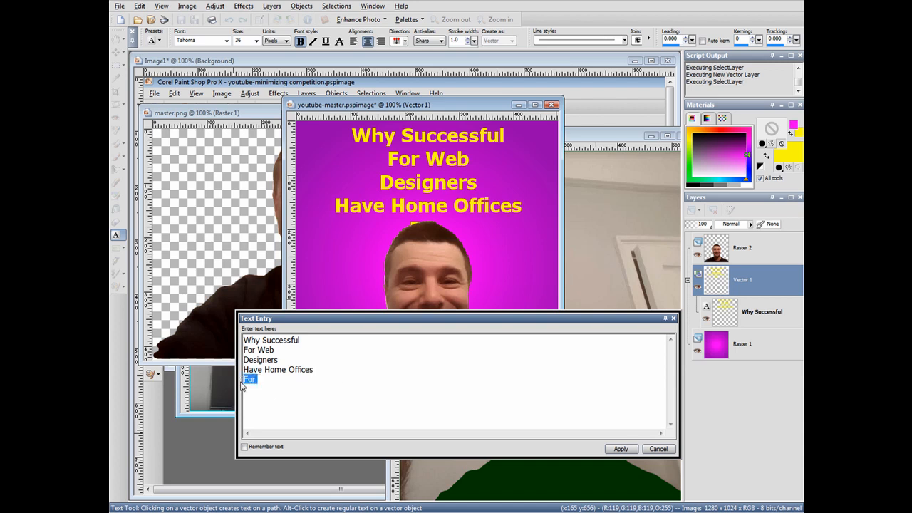
key(BackSpace)
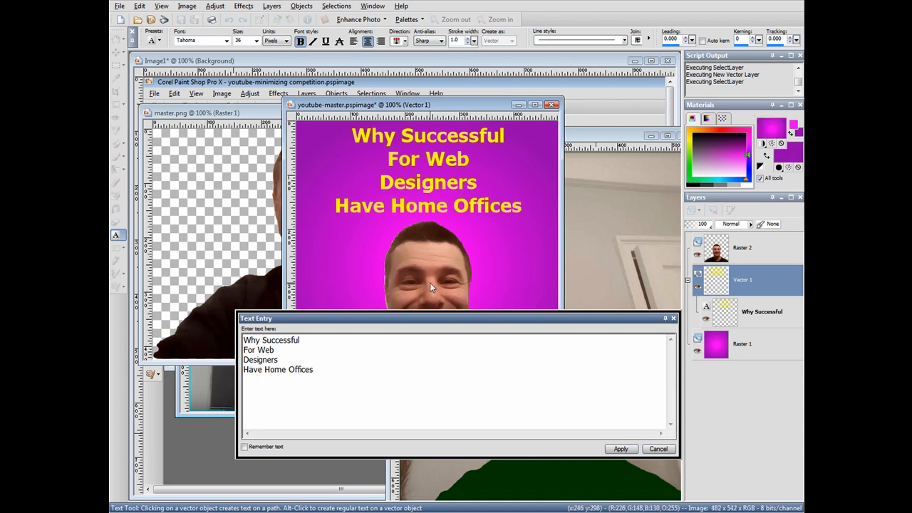
Step: Try smaller font sizes such as 28 pixels on the whole title, toggle its outline on and off, and set the size back to 36
drag(334, 378, 233, 338)
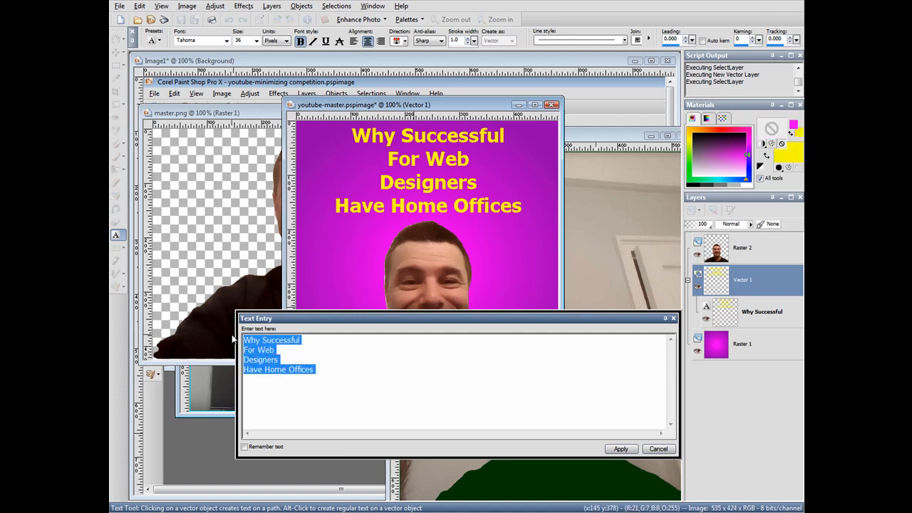
click(256, 40)
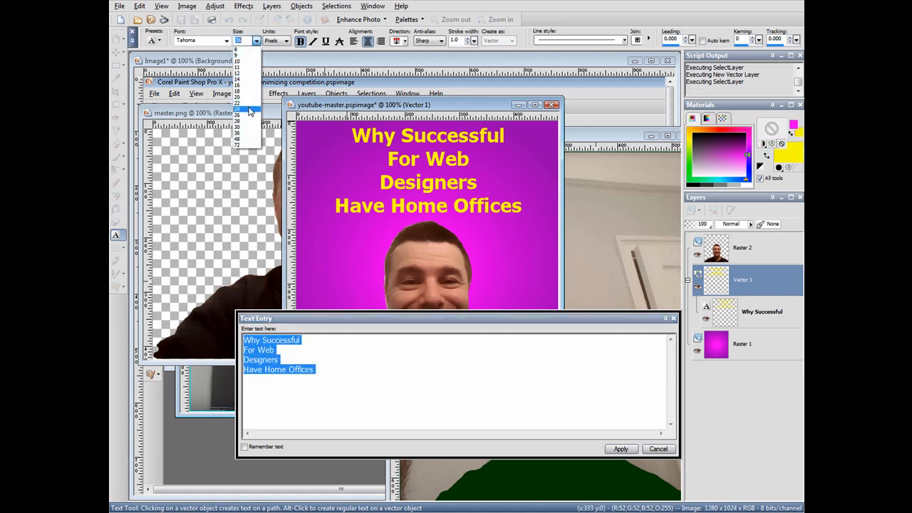
click(248, 123)
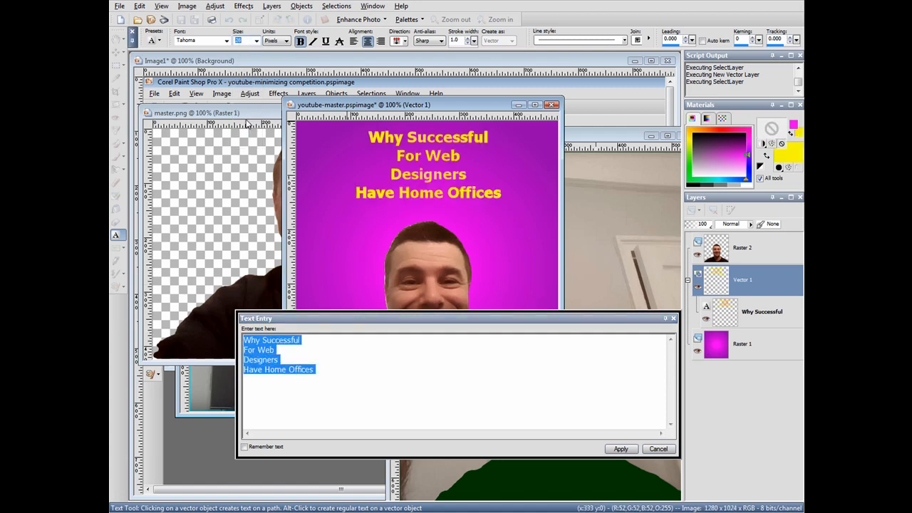
click(773, 144)
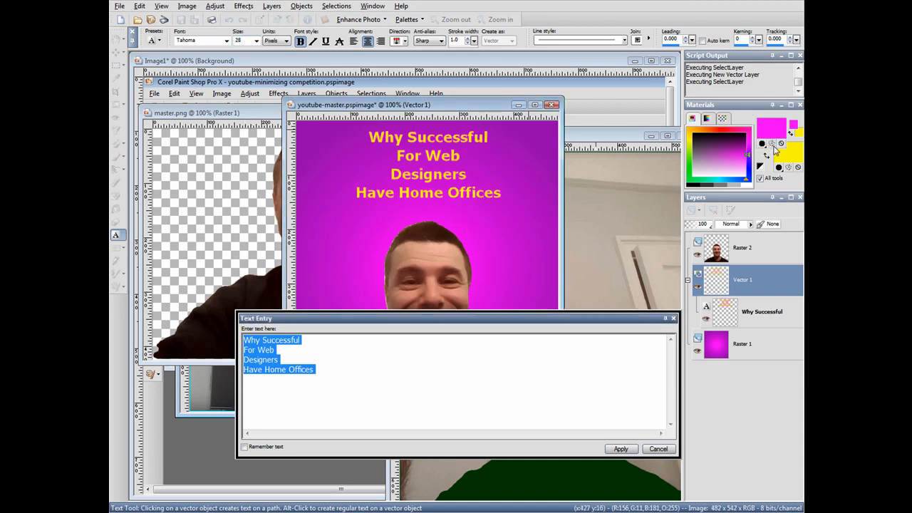
click(773, 144)
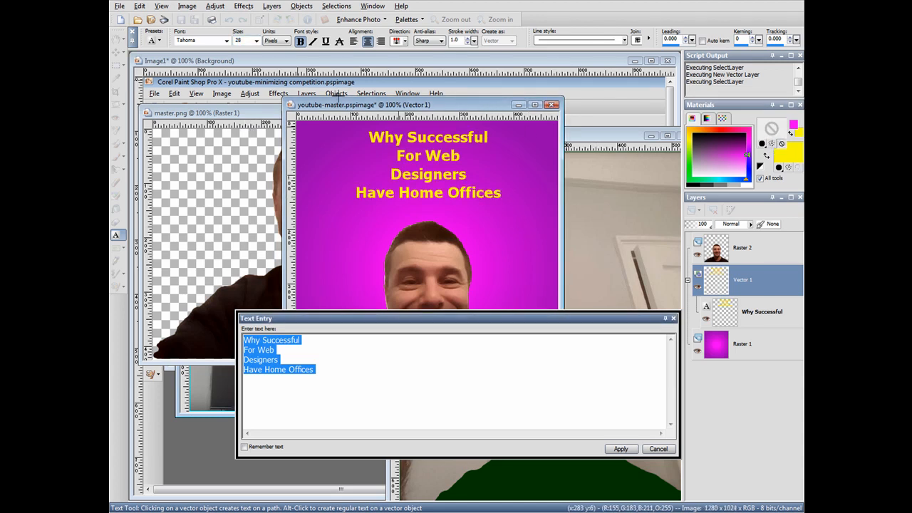
click(256, 41)
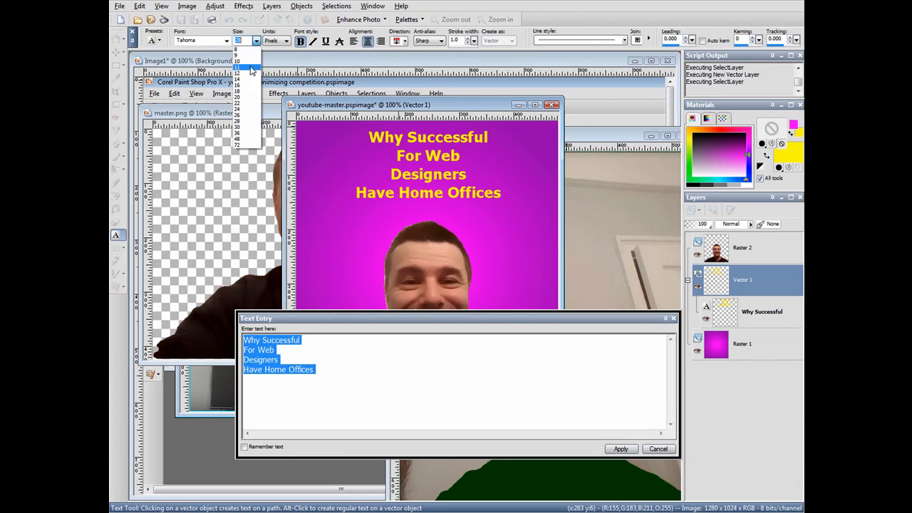
click(250, 124)
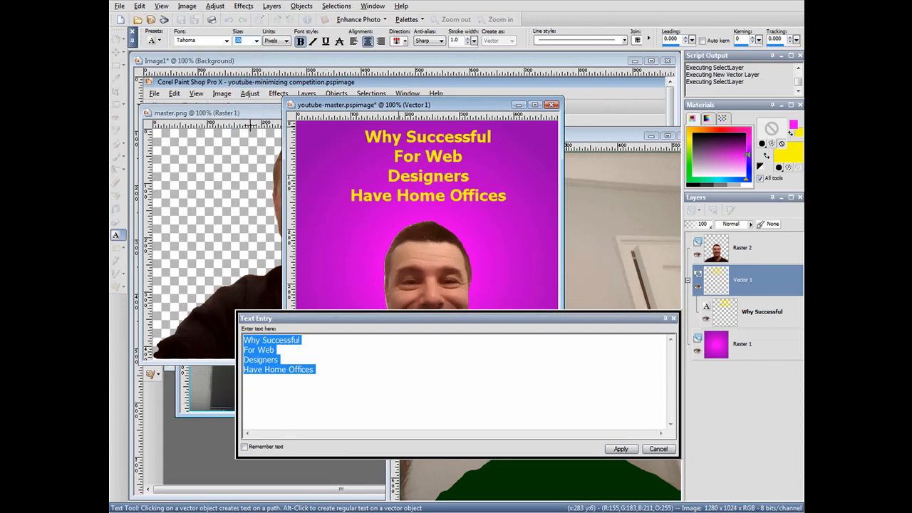
click(257, 42)
click(241, 131)
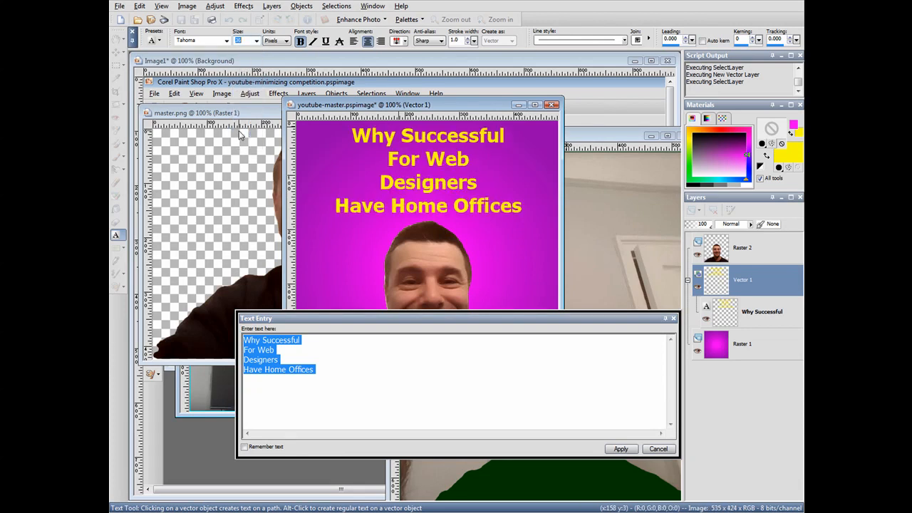
Step: Apply the title text, reopen it for editing and delete the word "For" in front of "Web"
click(621, 449)
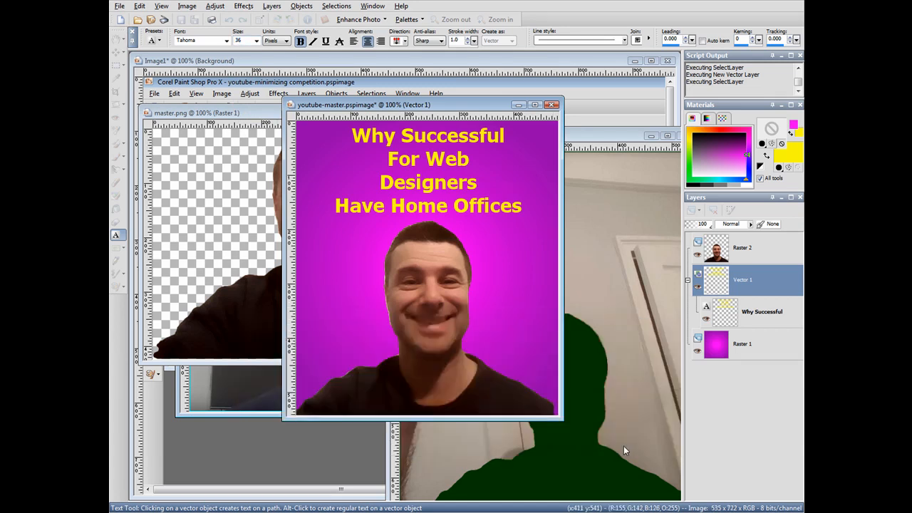
key(m)
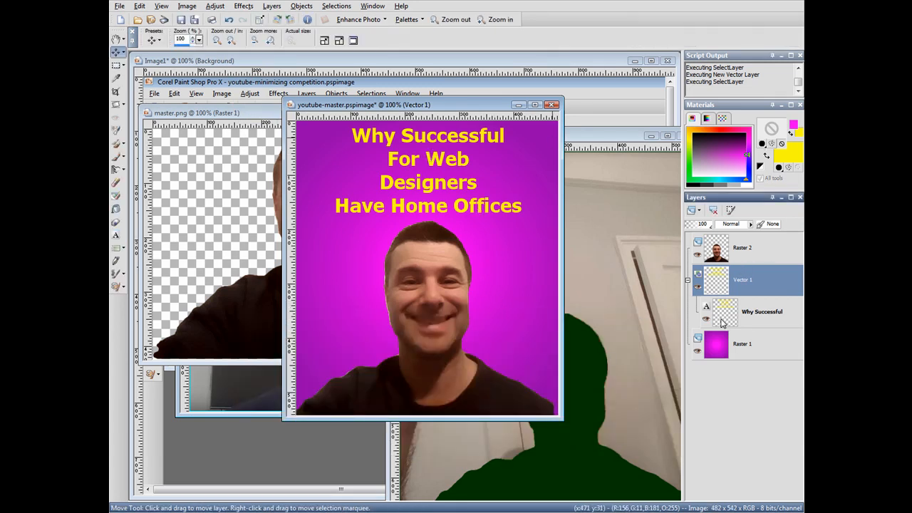
right_click(756, 317)
click(725, 181)
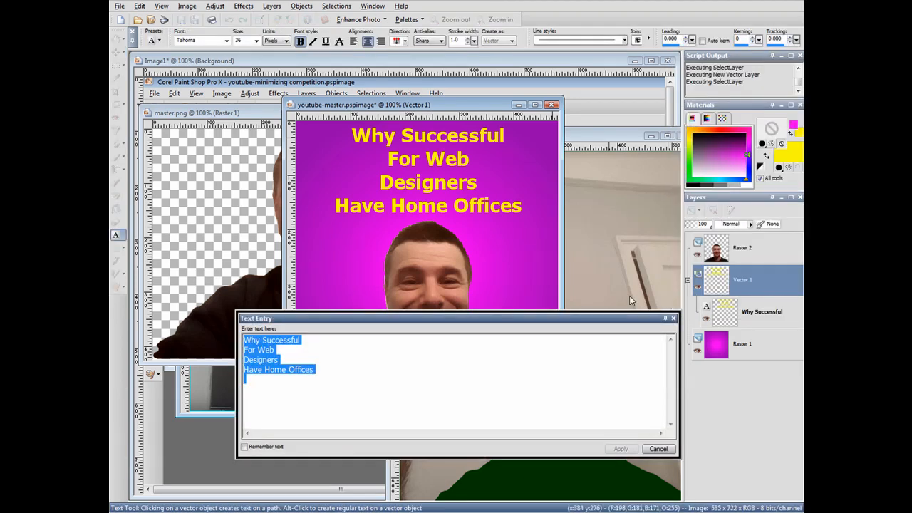
double_click(250, 352)
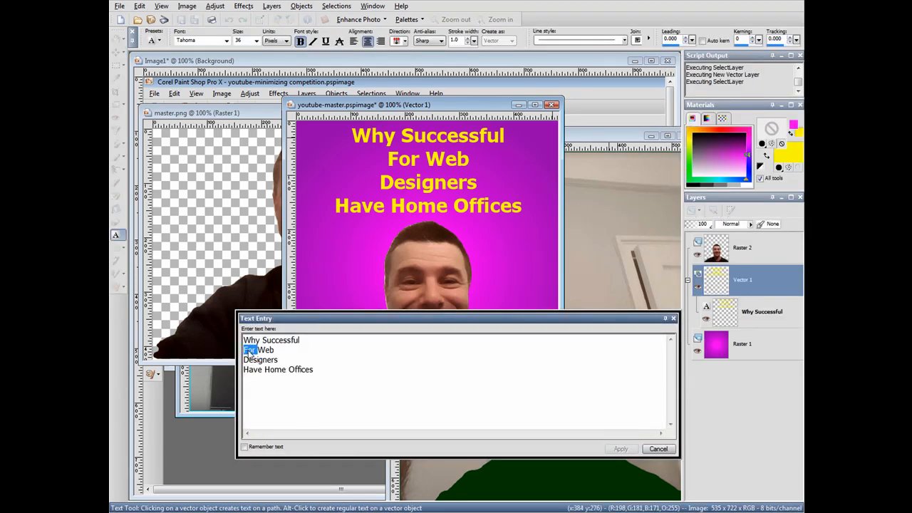
key(Delete)
Step: Try joining "Web" and "Designers" on one title line, and split them back onto two lines
click(279, 350)
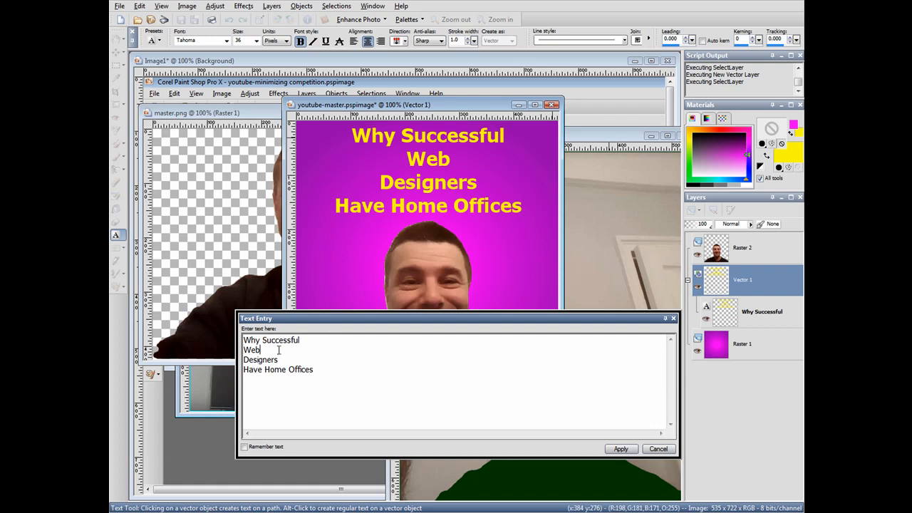
key(Delete)
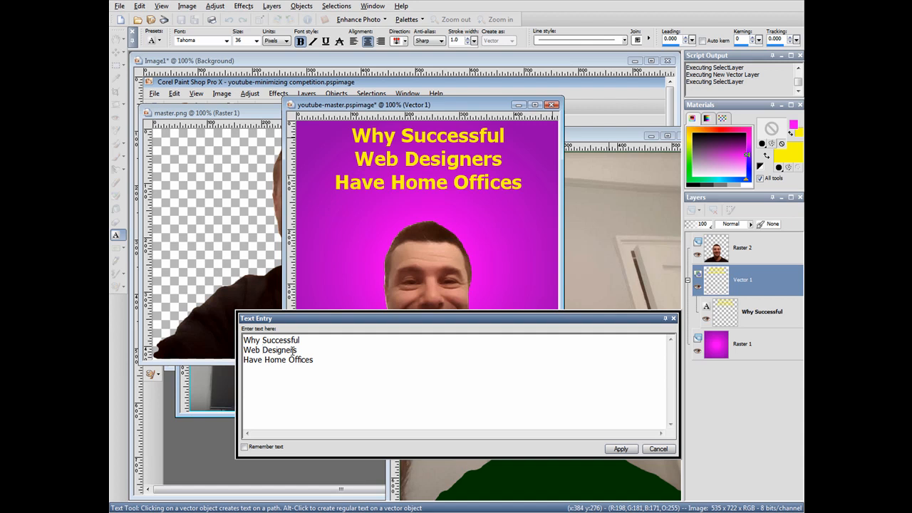
key(BackSpace)
key(Return)
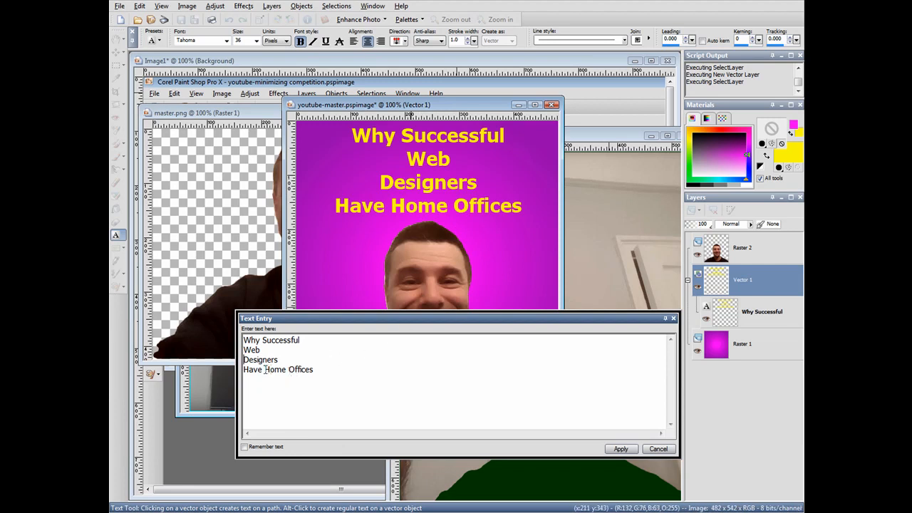
Step: Rearrange the title's lines so they read "Why Successful", "Web Designers", "Have" and "Home Offices"
key(BackSpace)
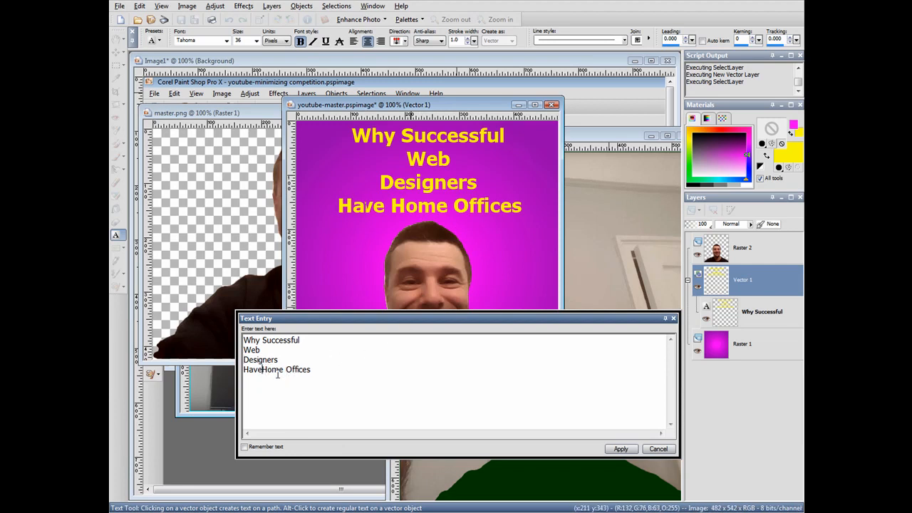
key(Return)
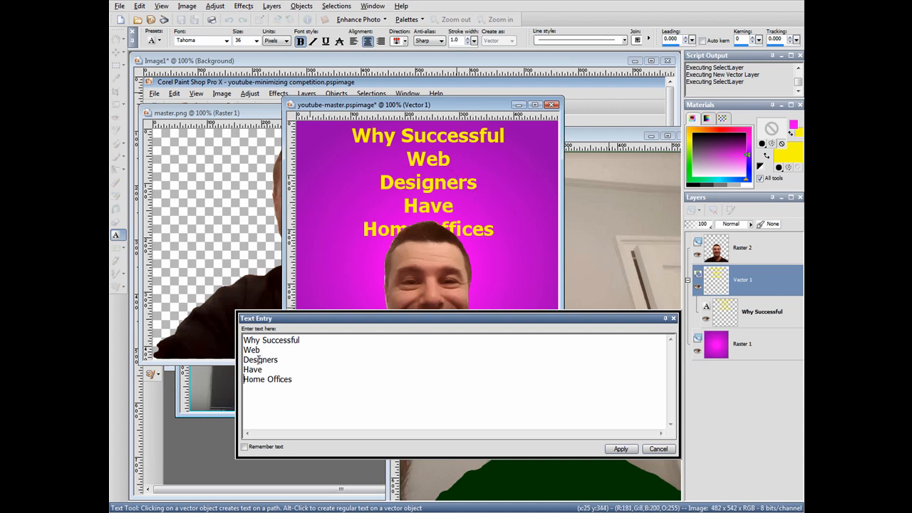
key(Delete)
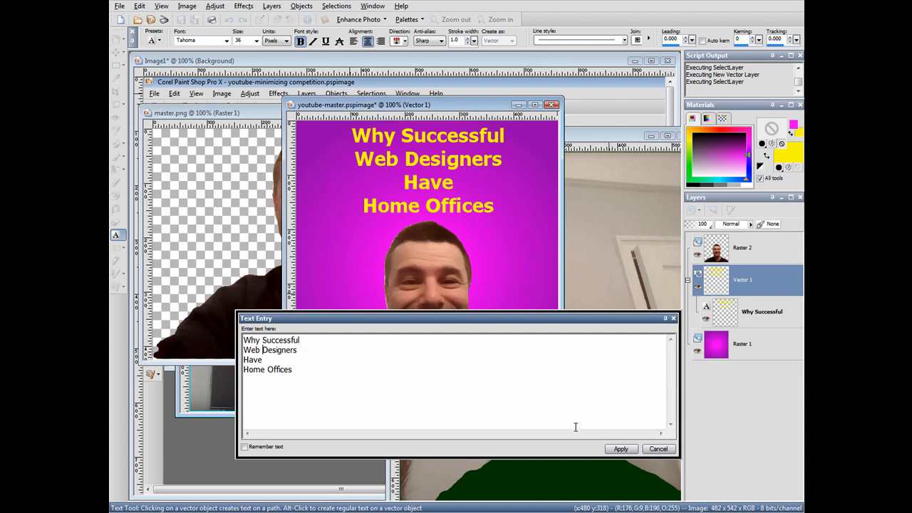
Step: Add "!!!" after "Home Offices" in the title and apply the text
click(303, 364)
text(!)
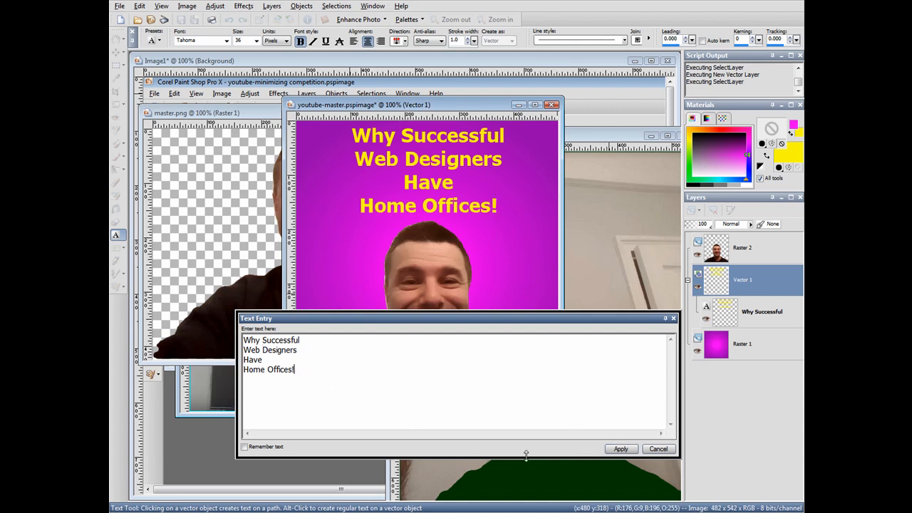
text(!!)
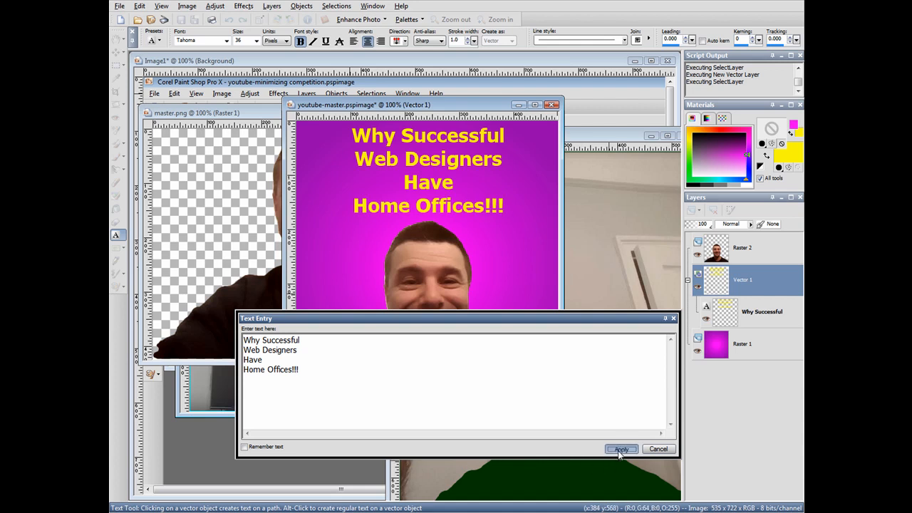
click(619, 449)
key(m)
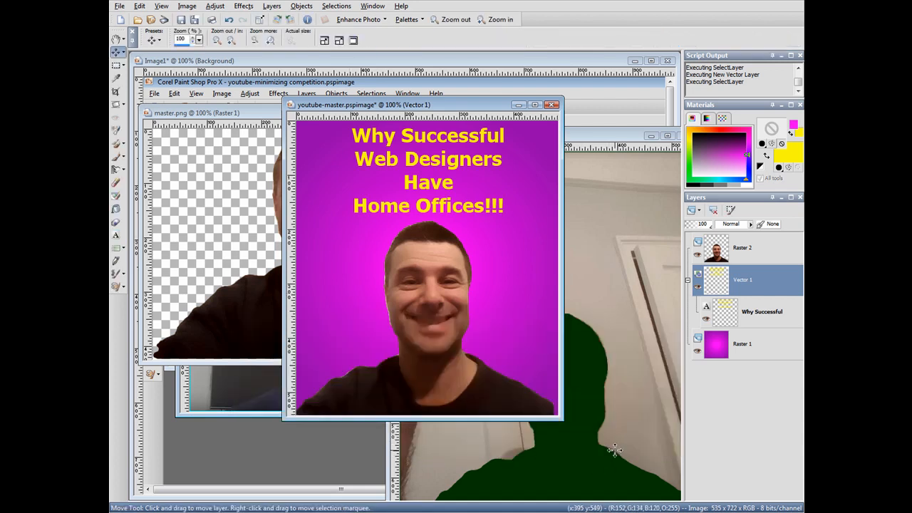
Step: Save the layered youtube-master image, and save it again in the hwi folder as youtube-master.png in merged PNG format
click(180, 20)
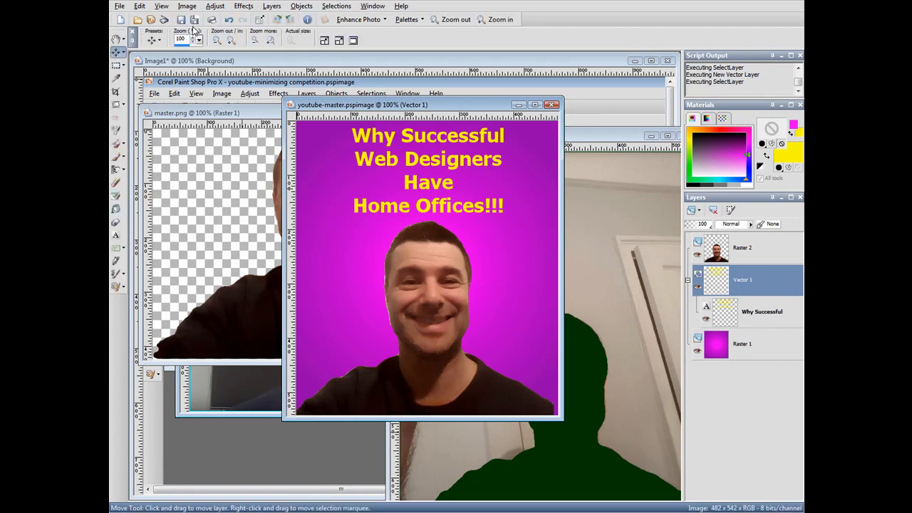
click(194, 20)
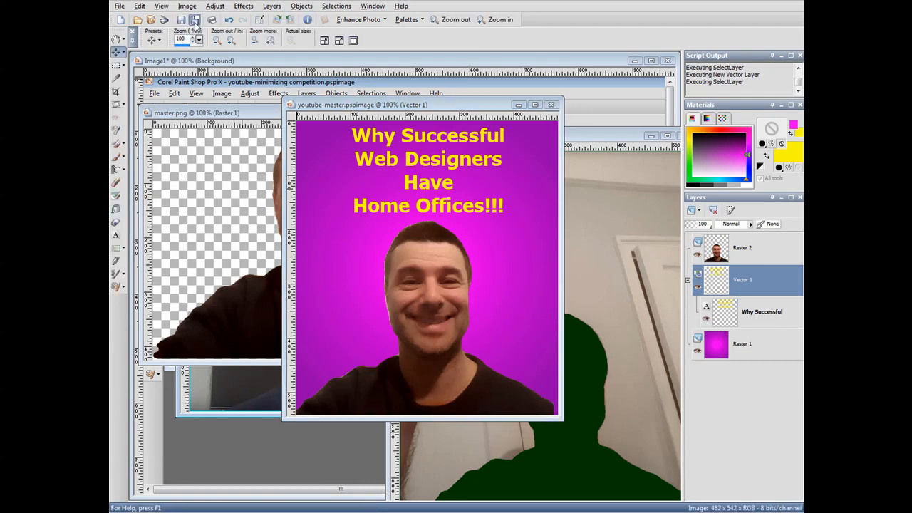
click(345, 402)
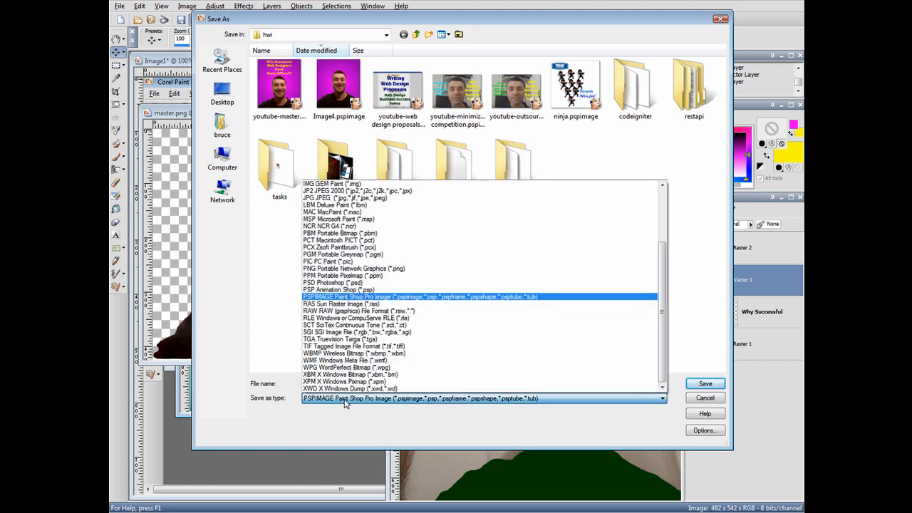
click(378, 269)
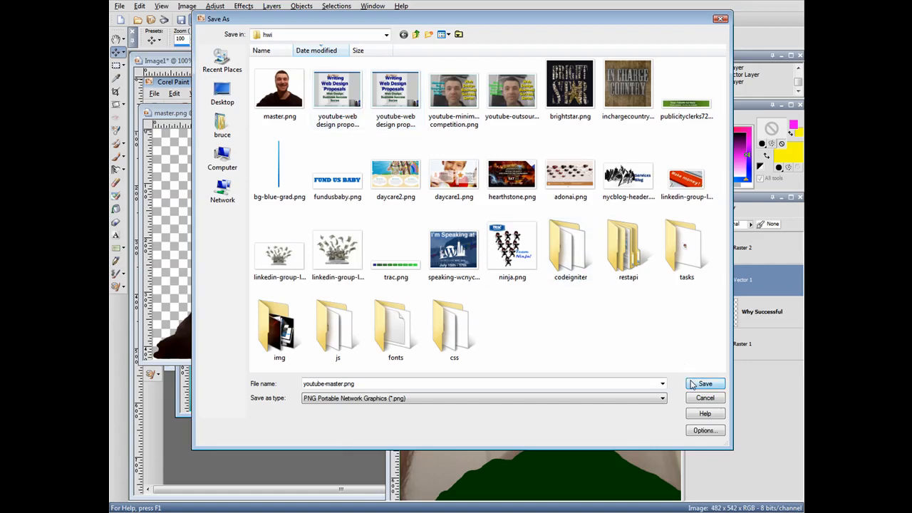
click(705, 384)
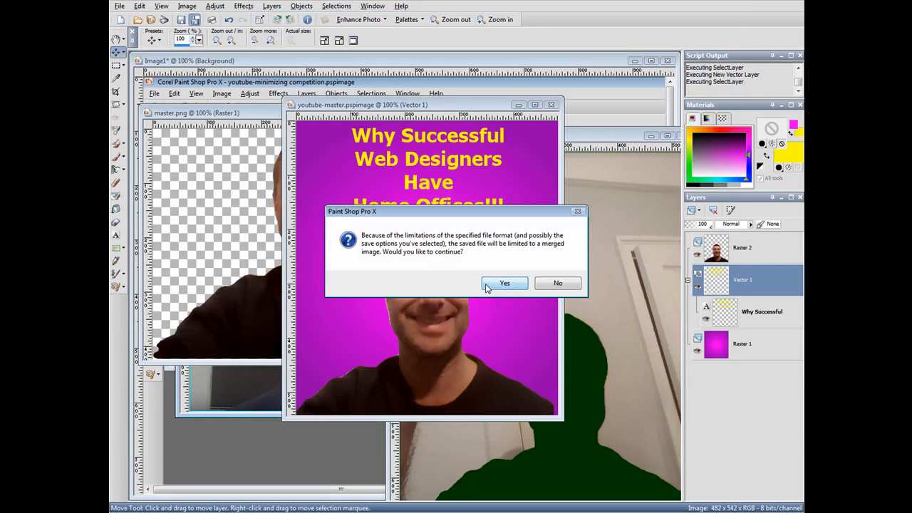
click(486, 284)
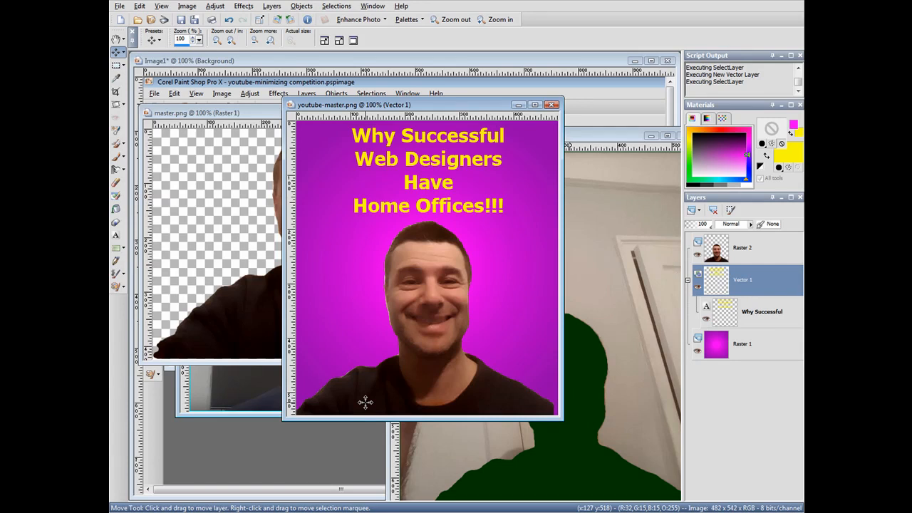
Step: Switch to the YouTube video edit page and upload youtube-master.png from the www\hwi folder as the custom thumbnail
key(alt+Tab)
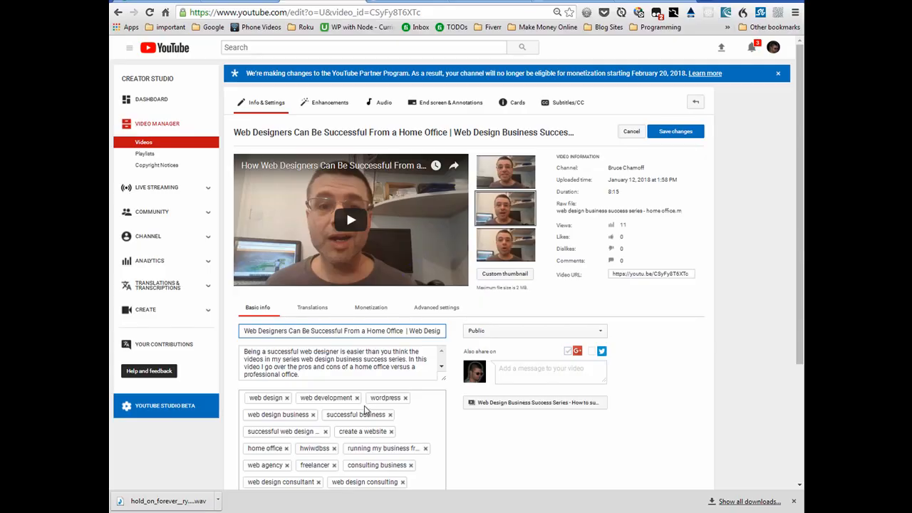
scroll(365, 410, down, 1)
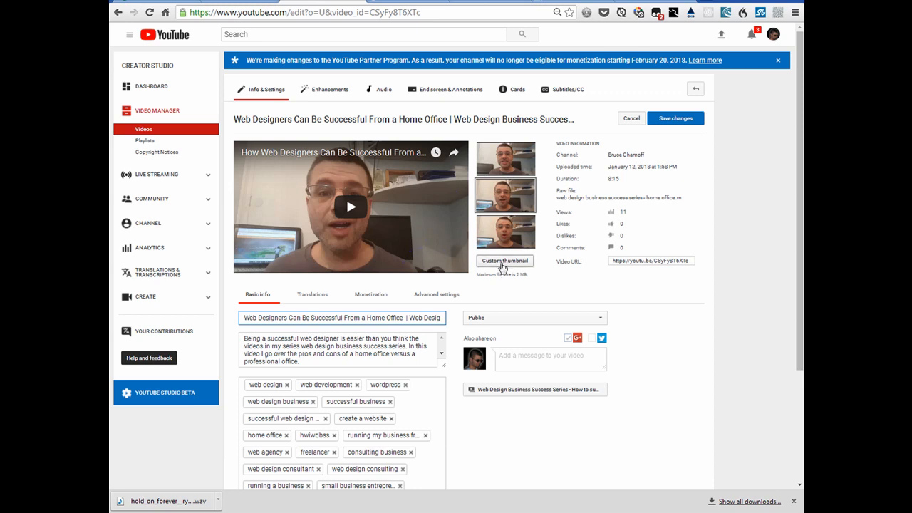
click(503, 268)
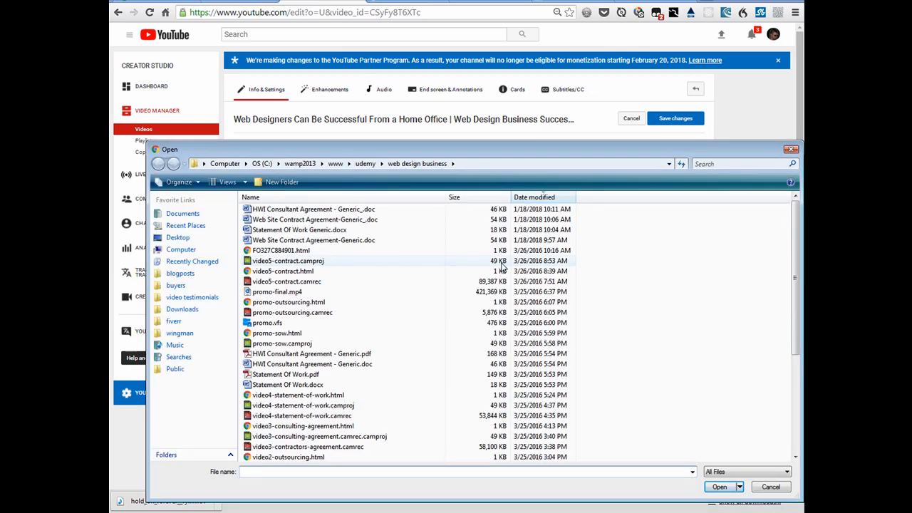
click(348, 164)
scroll(405, 255, down, 6)
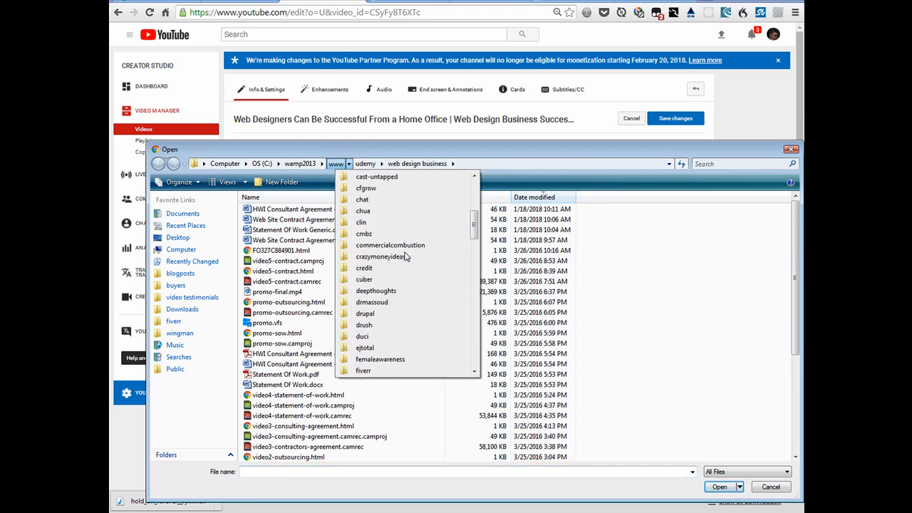
scroll(404, 256, down, 7)
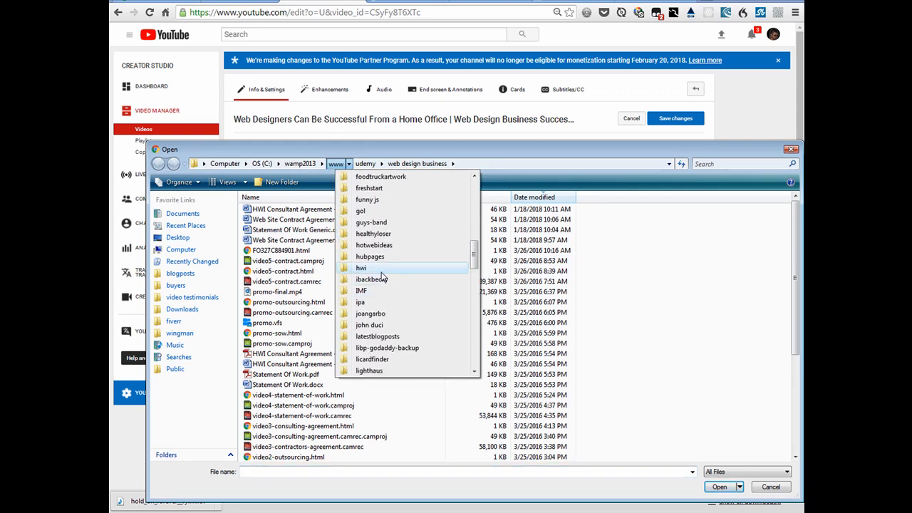
click(381, 272)
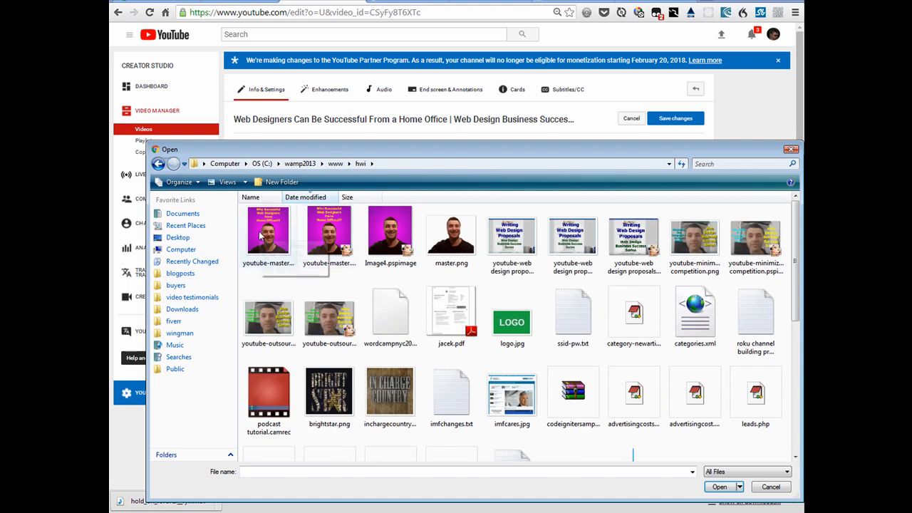
double_click(261, 237)
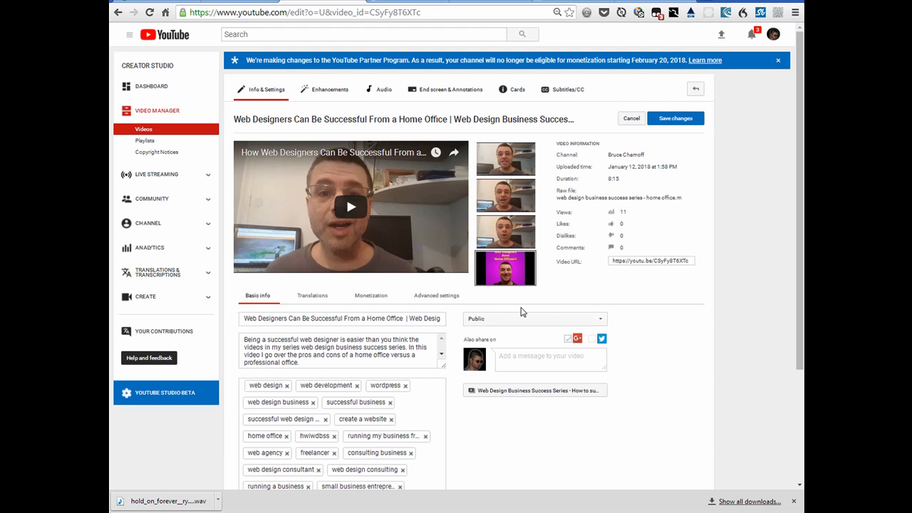
mouse_move(504, 263)
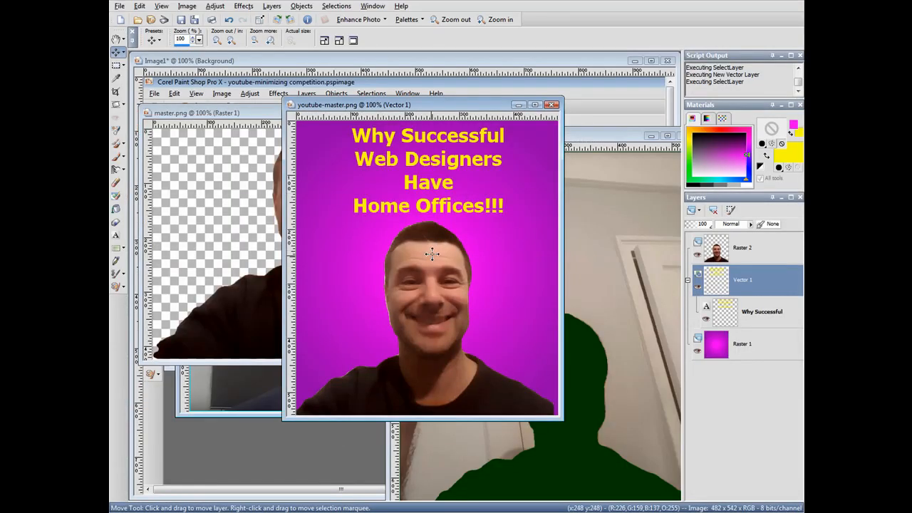
Step: Back in Paint Shop Pro, close youtube-master.png without saving changes and reopen the recent file youtube-master.pspimage
drag(431, 255, 430, 260)
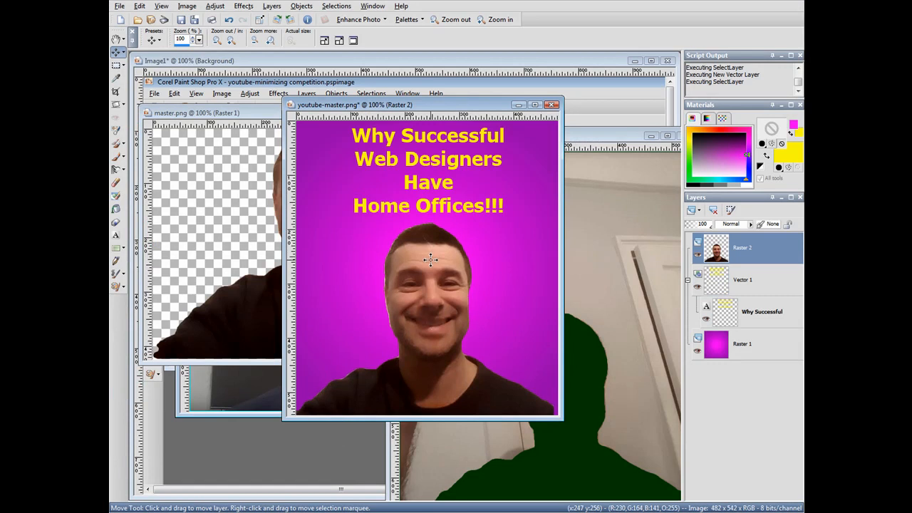
click(552, 106)
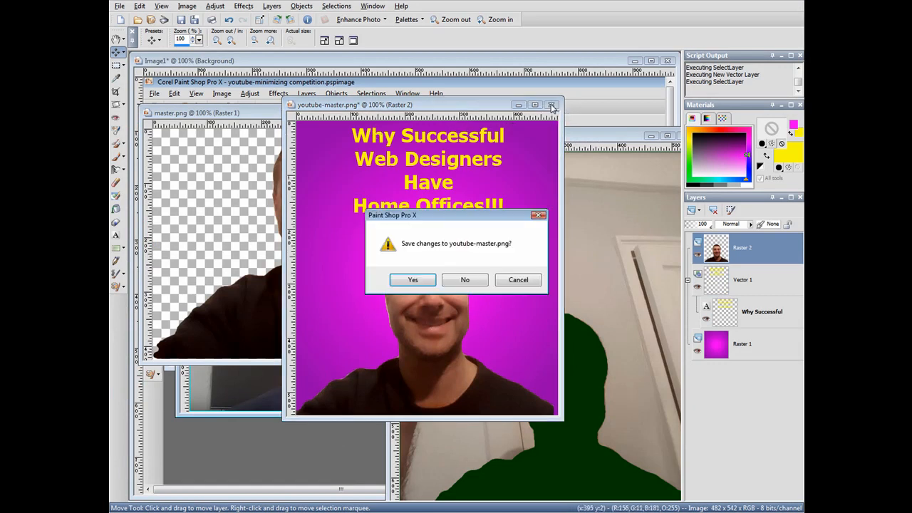
click(464, 280)
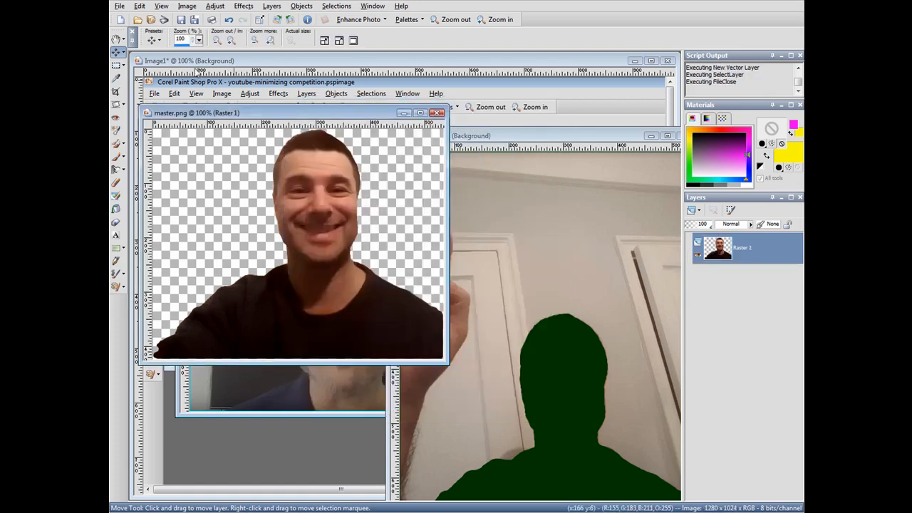
click(120, 7)
mouse_move(206, 65)
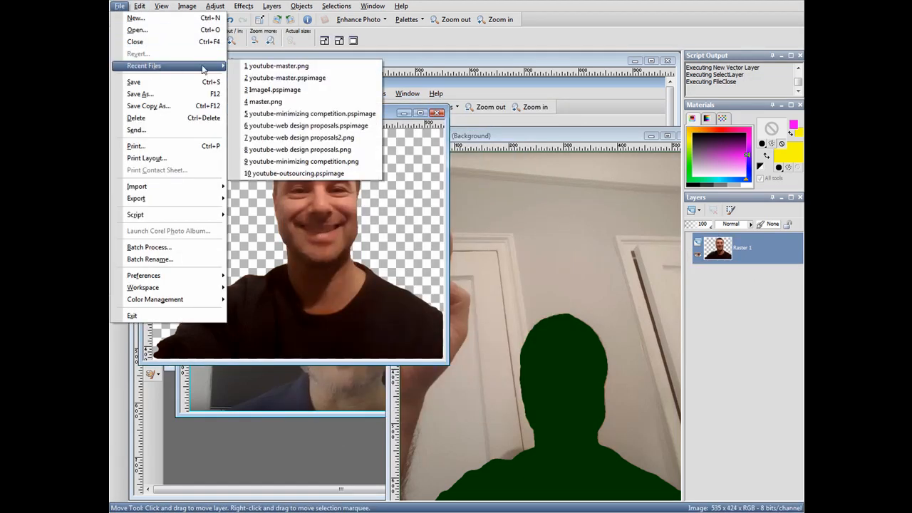
click(285, 78)
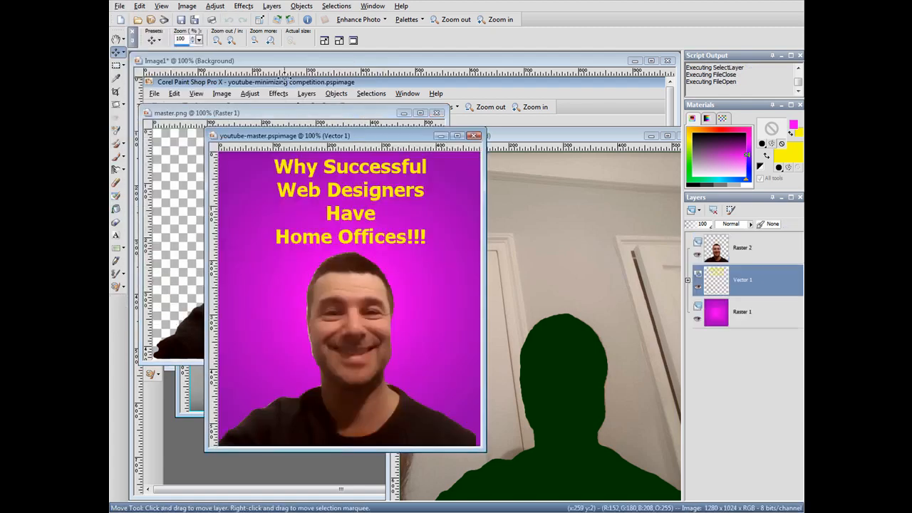
drag(376, 141, 445, 125)
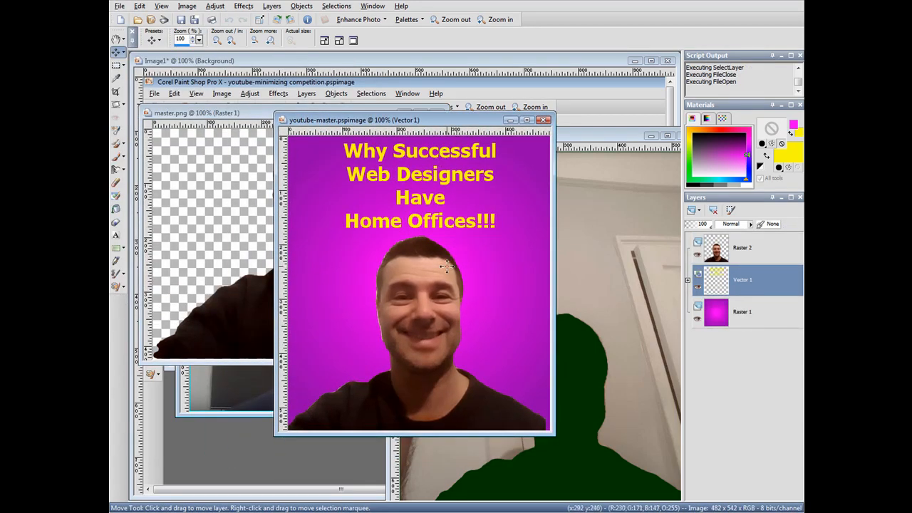
Step: Move the man's cutout slightly lower in the image and shift the title text down closer to his head
click(429, 288)
drag(428, 287, 426, 298)
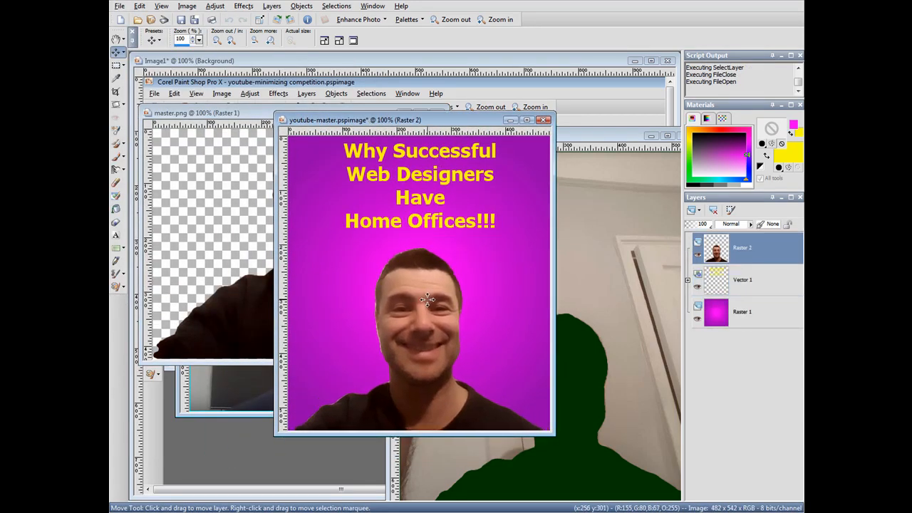
key(alt+Tab)
key(alt+Tab)
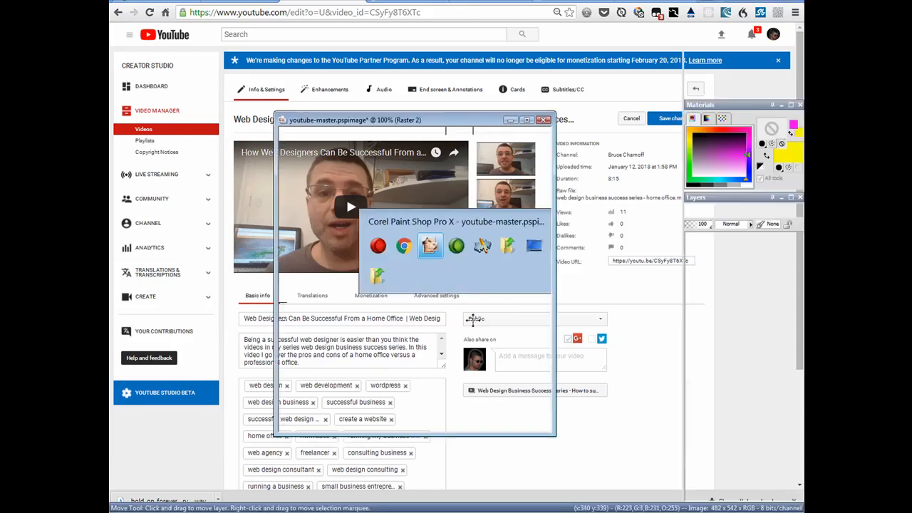
click(405, 201)
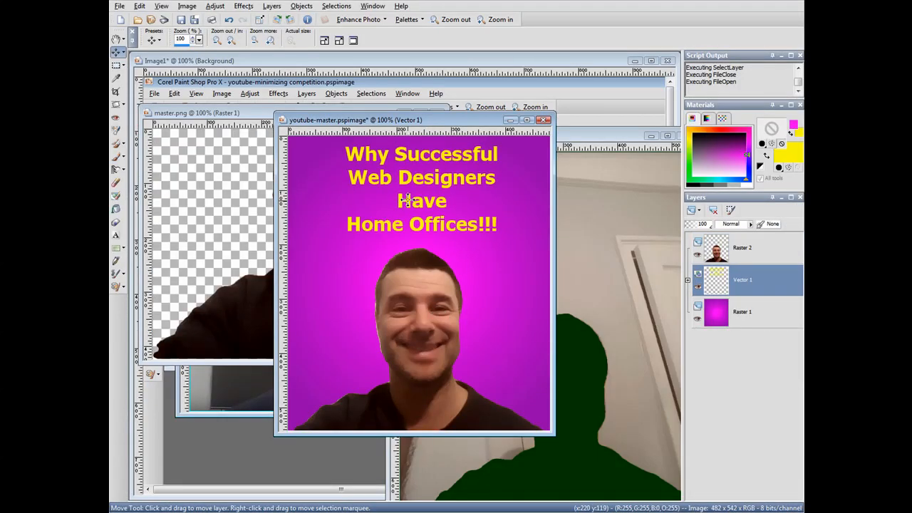
drag(405, 201, 402, 208)
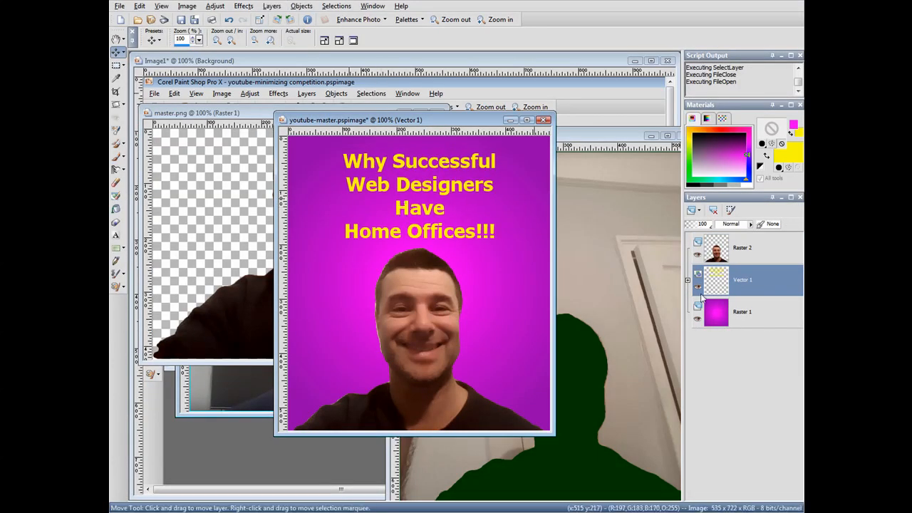
Step: Open the title's text object for editing, set the whole text to size 30 pixels and apply it
click(688, 280)
right_click(737, 315)
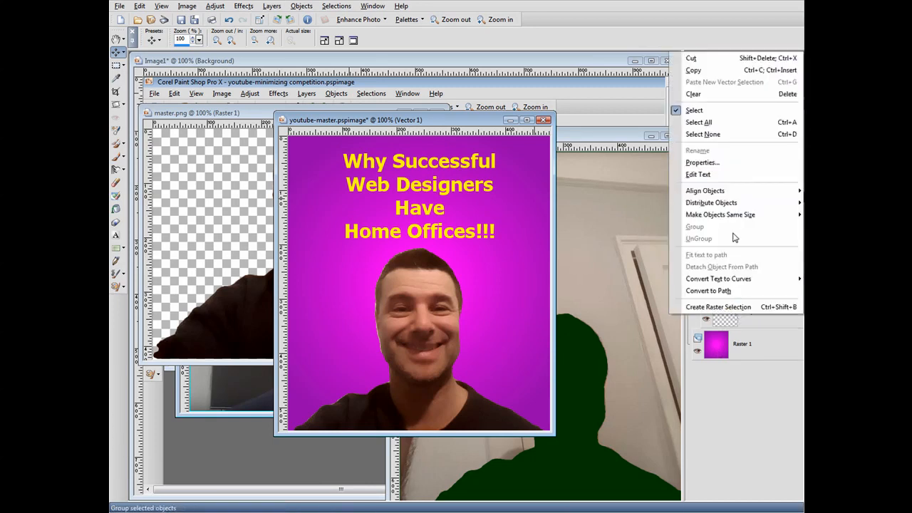
click(712, 177)
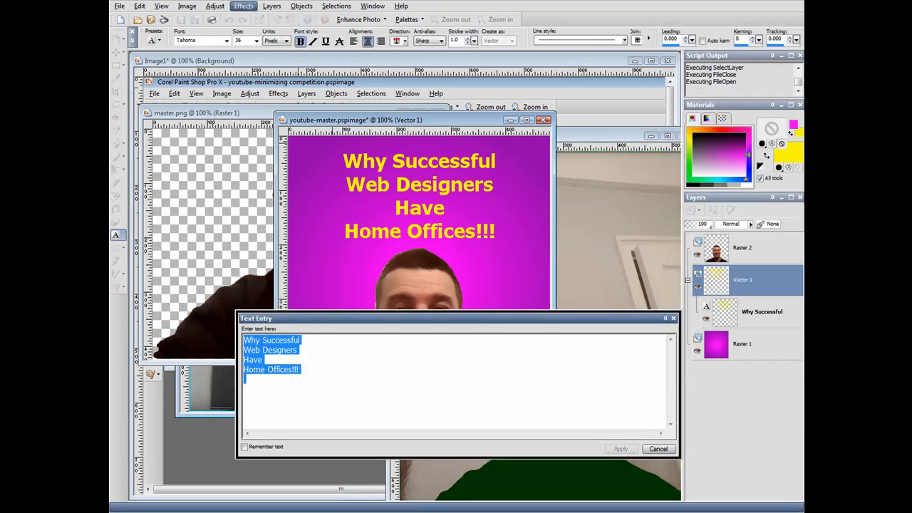
click(257, 41)
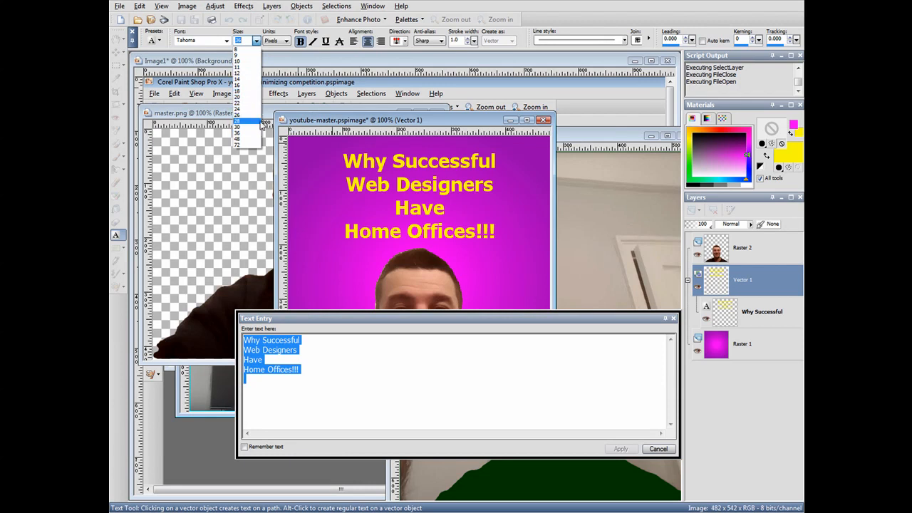
click(262, 132)
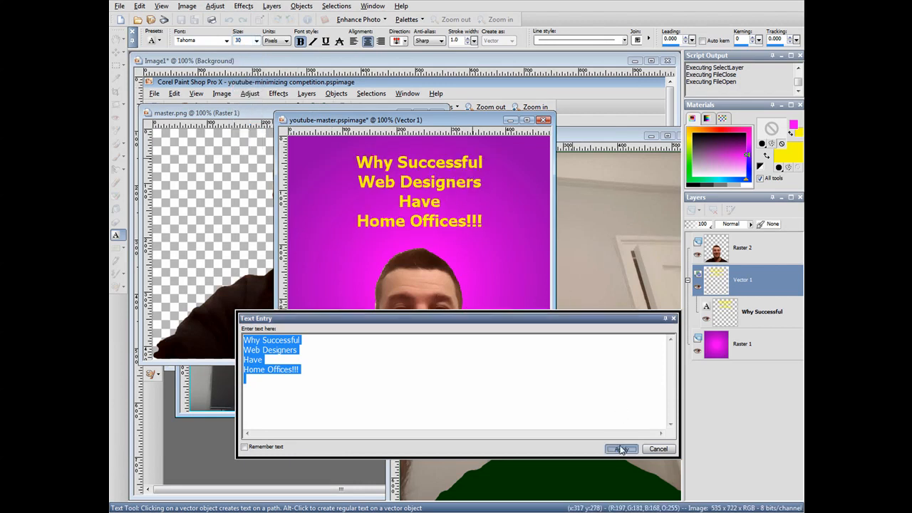
click(621, 449)
click(417, 275)
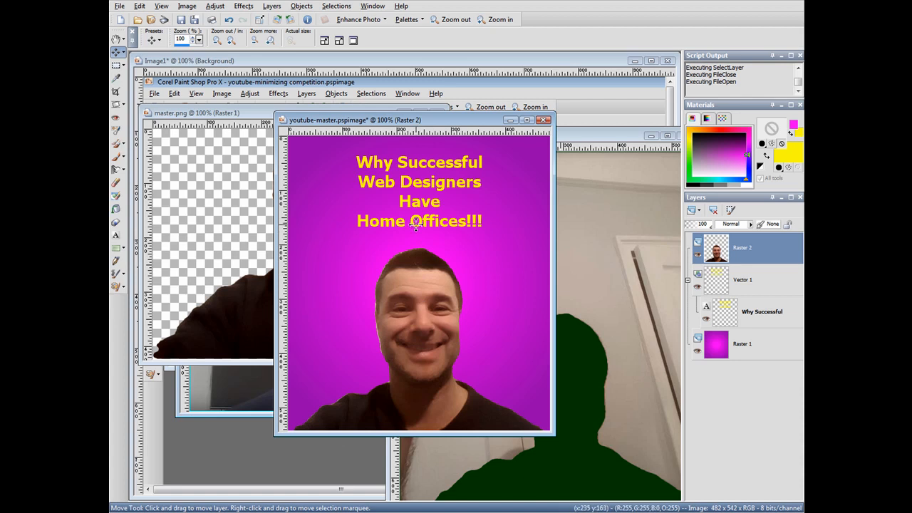
Step: Move the title slightly down and the man's cutout slightly up to close the gap between them, and save youtube-master.pspimage
drag(415, 223, 415, 227)
drag(417, 300, 417, 290)
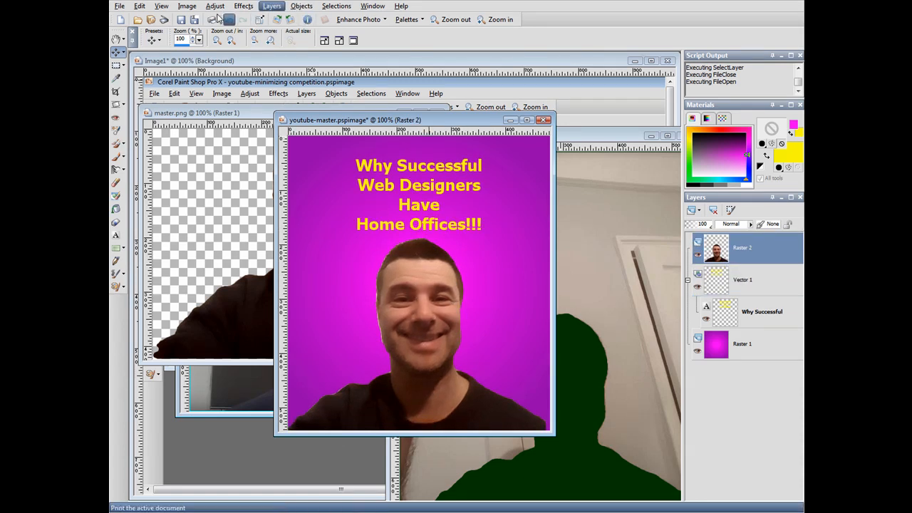
click(181, 19)
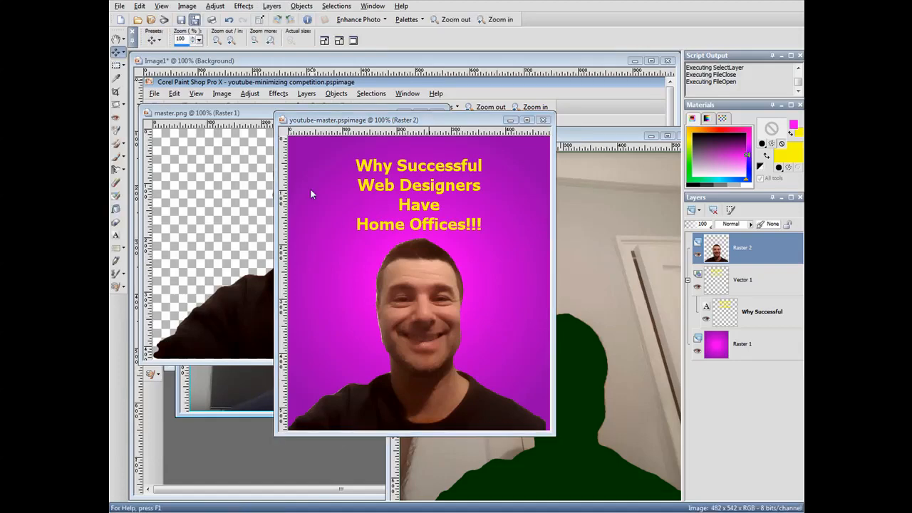
Step: Export the image as a merged PNG in the hwi folder, replacing the existing youtube-master.png
key(F12)
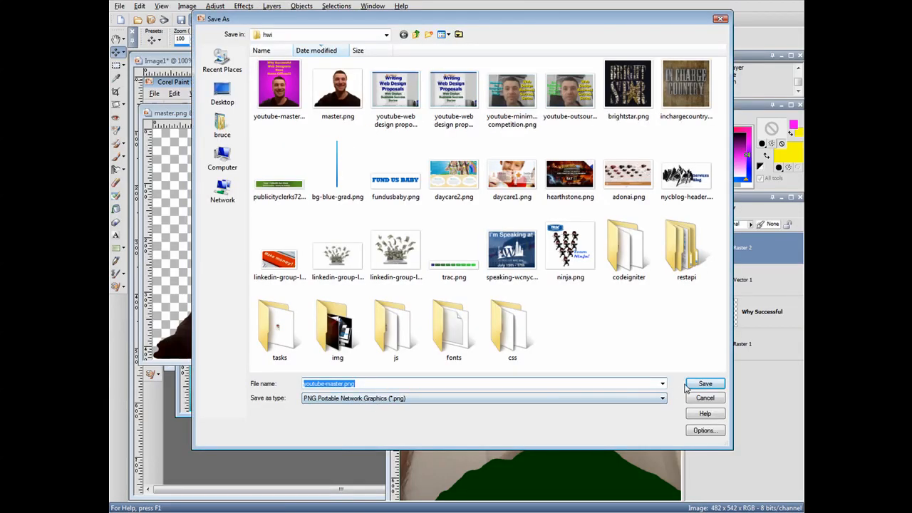
click(689, 385)
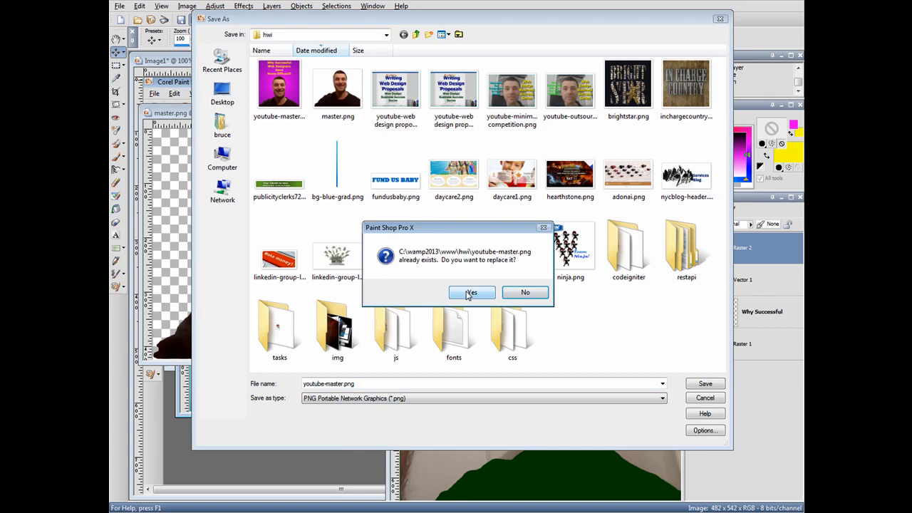
click(470, 293)
click(508, 285)
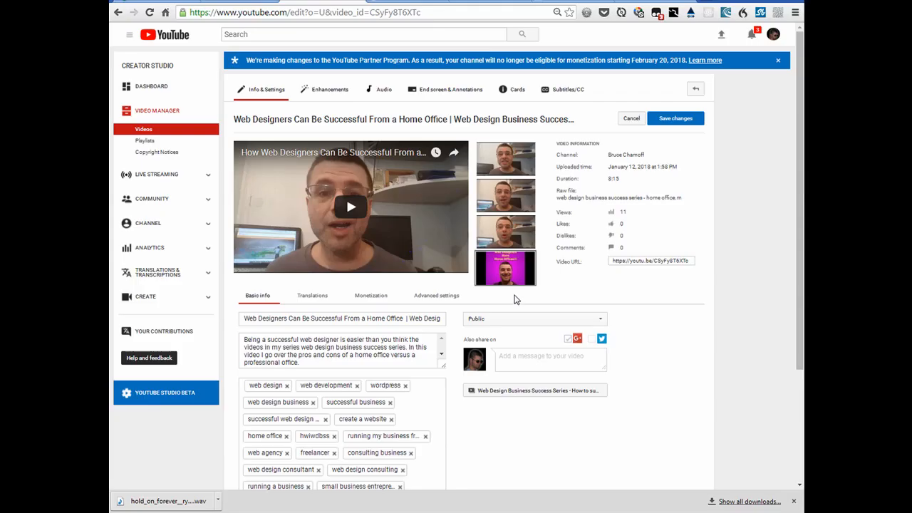
Step: On the YouTube video edit page, replace the custom thumbnail with the updated youtube-master.png from the hwi folder
mouse_move(518, 279)
click(506, 269)
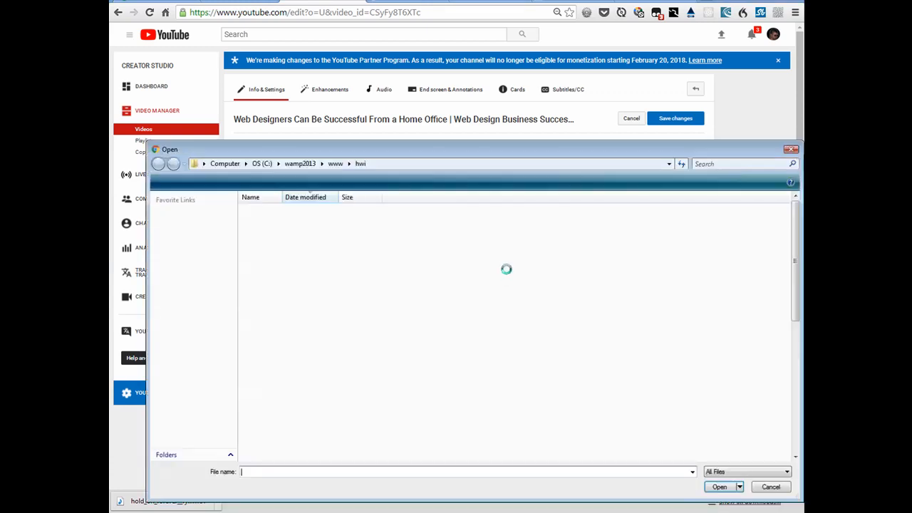
double_click(269, 244)
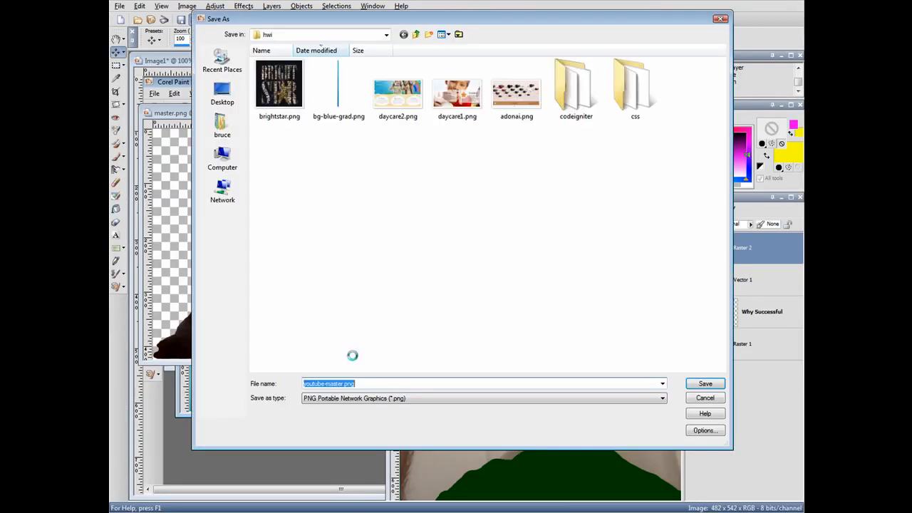
Step: In Paint Shop Pro, save the image under the new name youtube-master-2.png, accepting the merged format
click(344, 384)
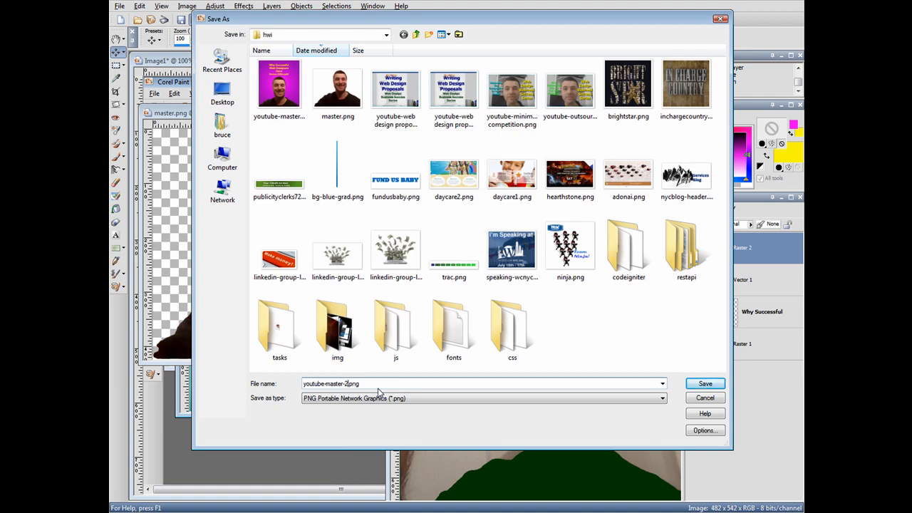
key(Return)
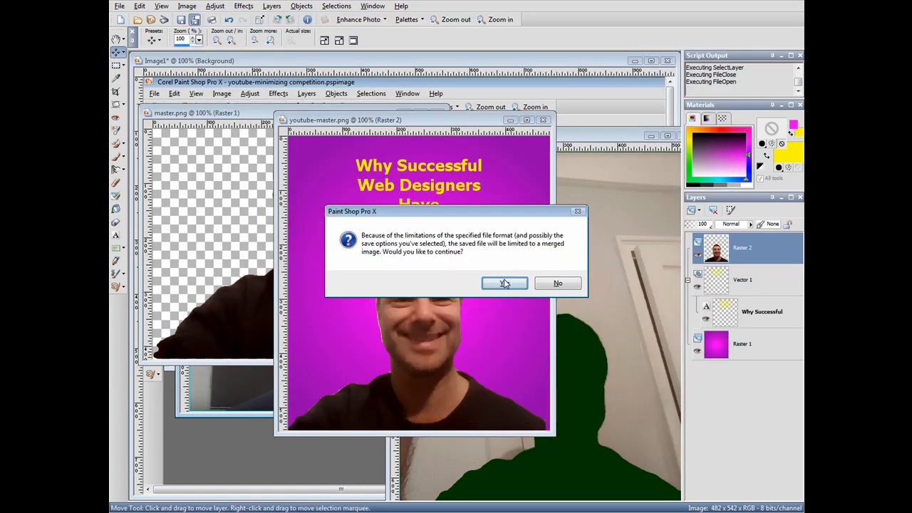
click(504, 283)
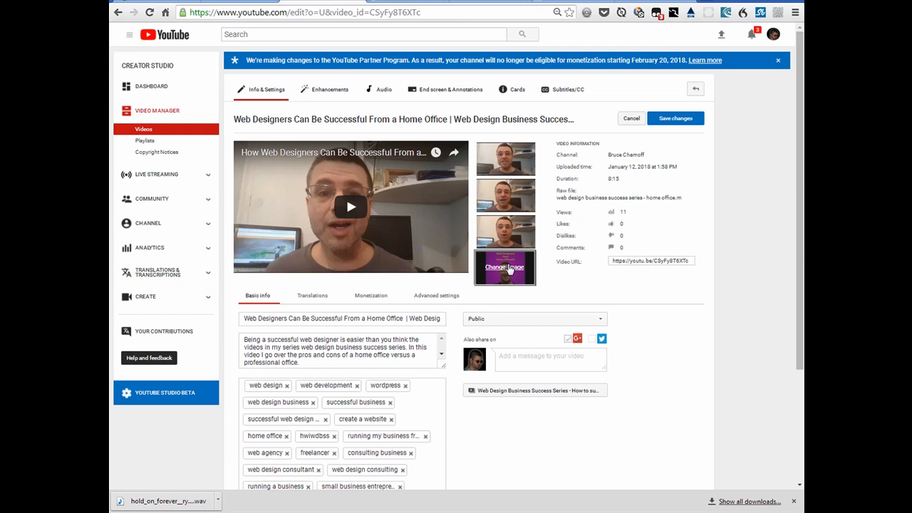
Step: Change the YouTube custom thumbnail to youtube-master-2.png from the hwi folder and return to Paint Shop Pro
click(506, 268)
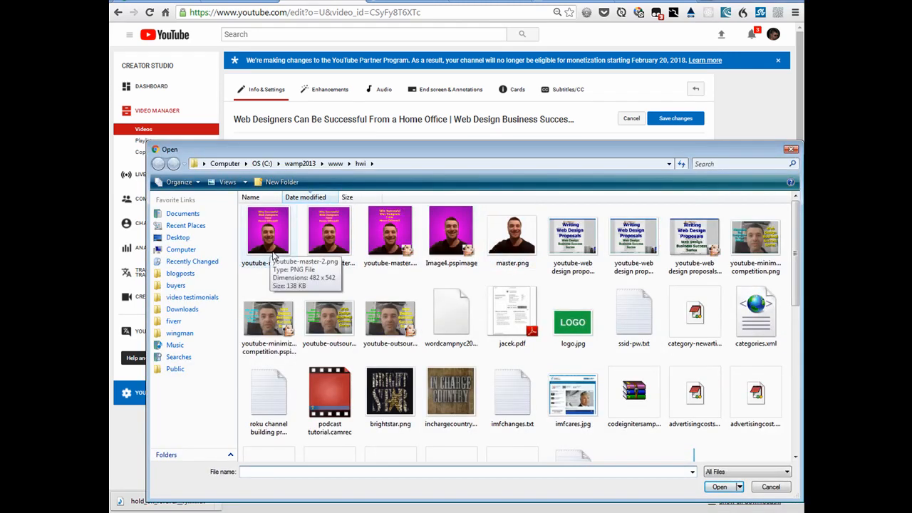
double_click(269, 243)
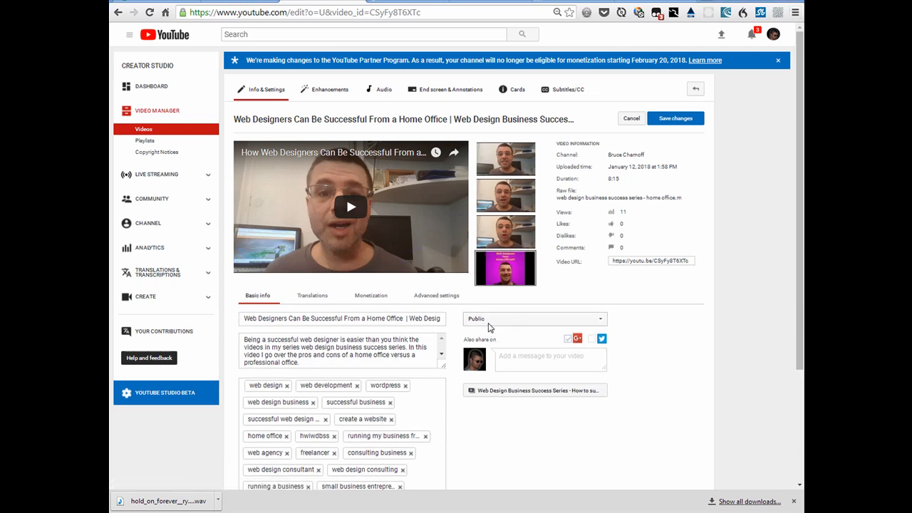
key(alt+Tab)
key(alt+Tab)
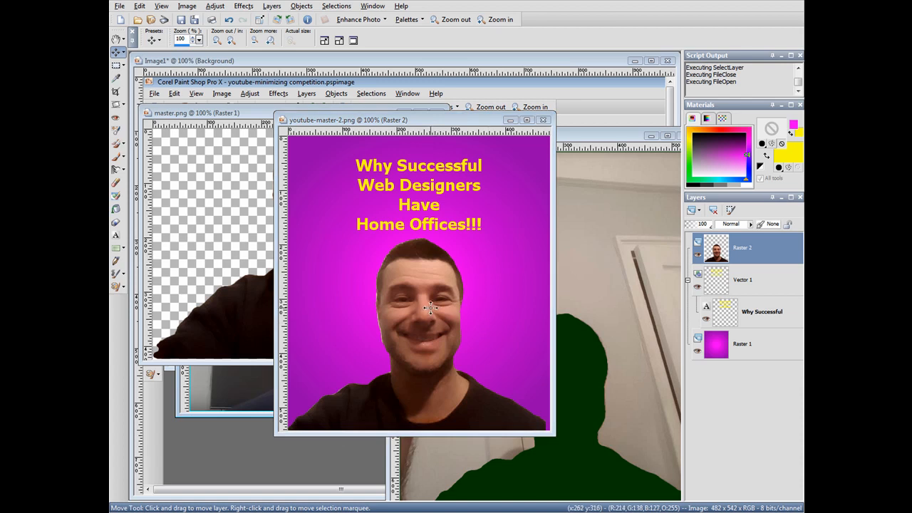
Step: Nudge the man's cutout slightly lower, cut it from its layer and paste it as a new image
drag(430, 308, 429, 306)
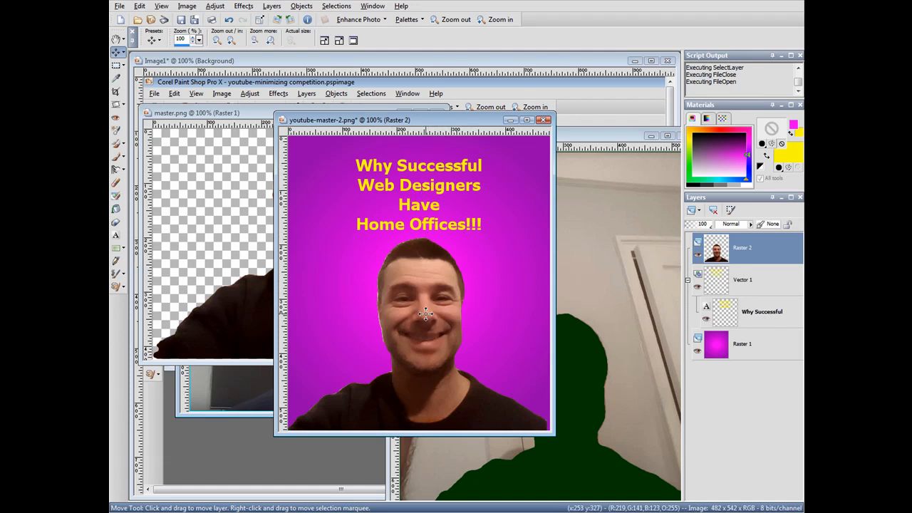
drag(425, 314, 426, 321)
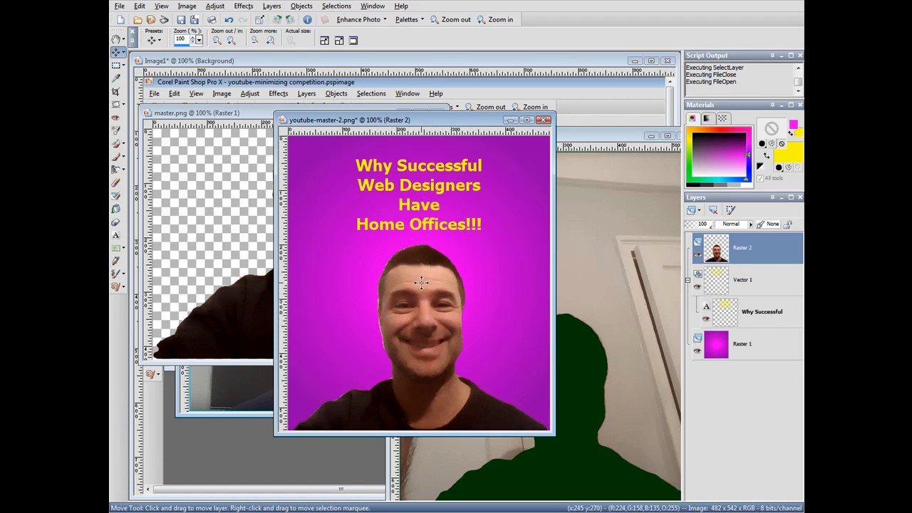
key(ctrl+x)
key(ctrl+v)
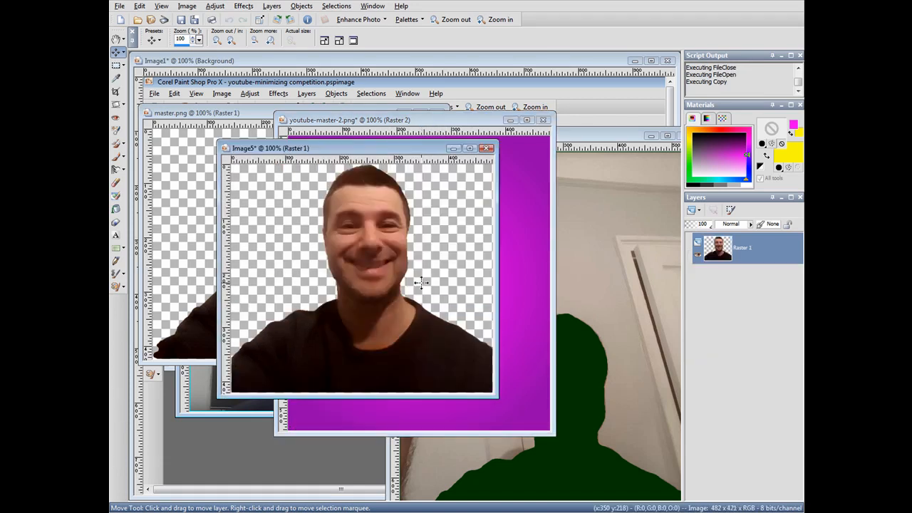
Step: Resize the new cutout image to 75 percent in width and height with the aspect ratio locked
drag(369, 151, 391, 154)
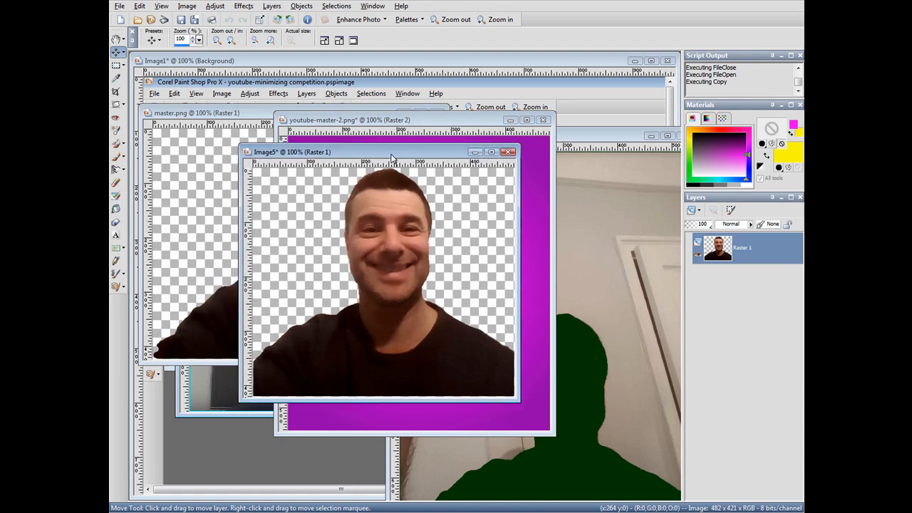
key(shift+s)
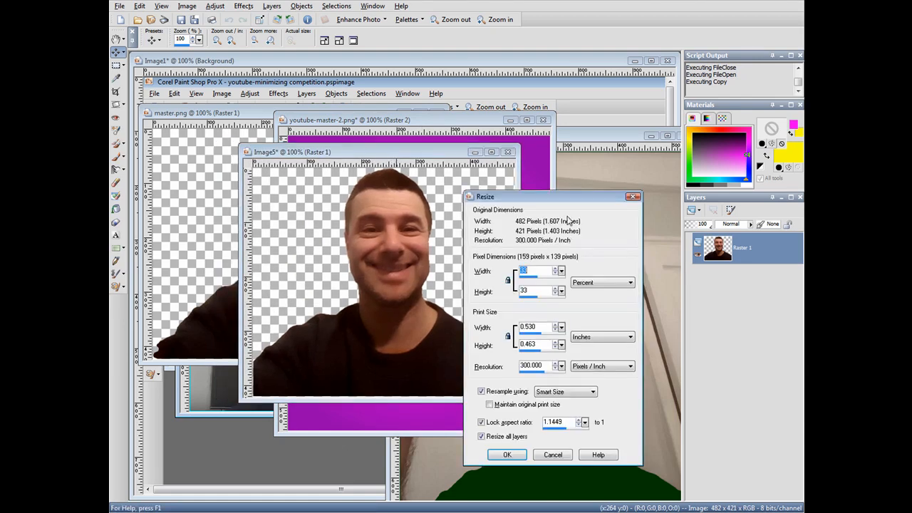
drag(547, 203, 482, 198)
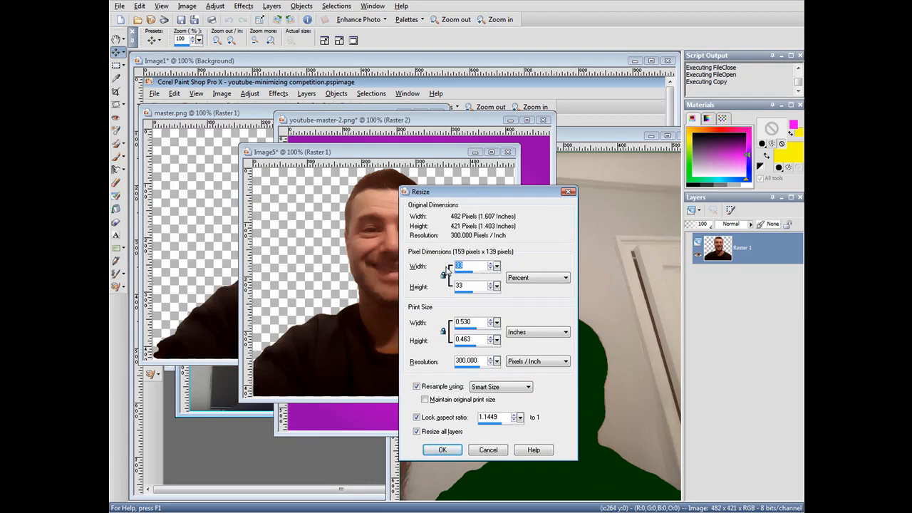
text(75)
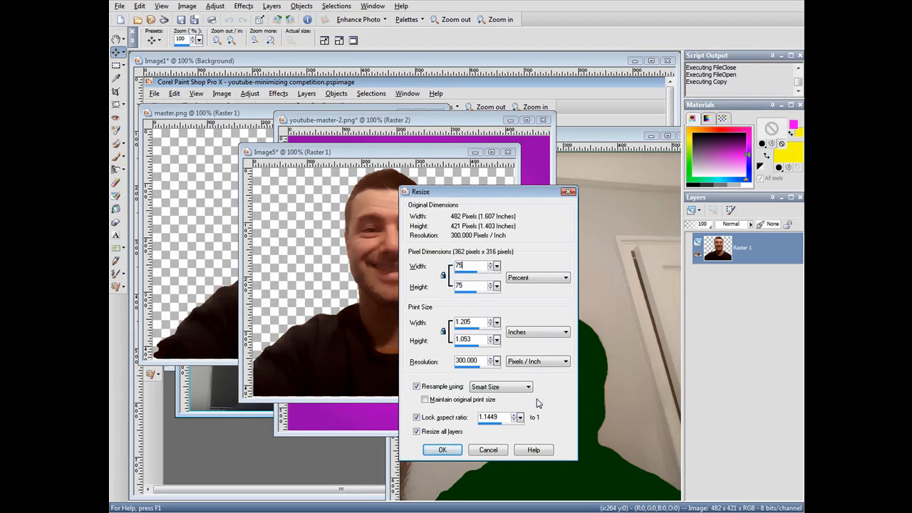
click(442, 450)
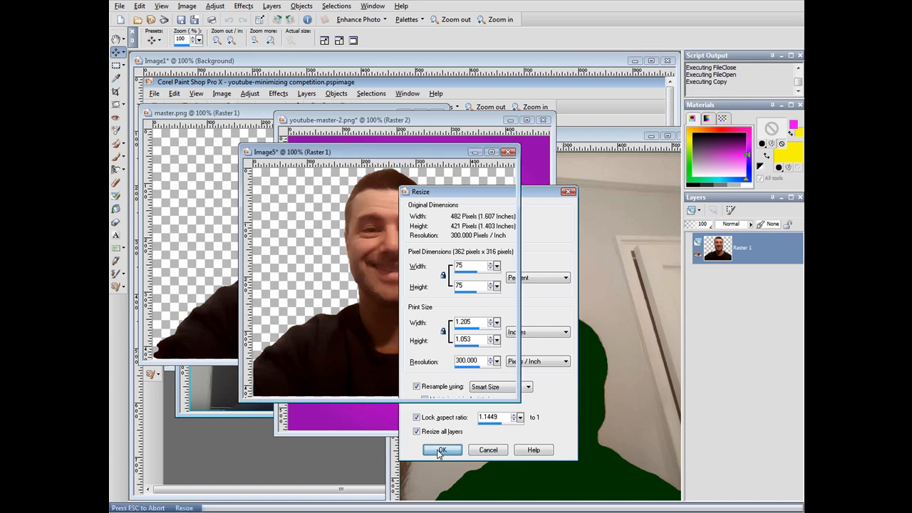
drag(345, 157, 338, 157)
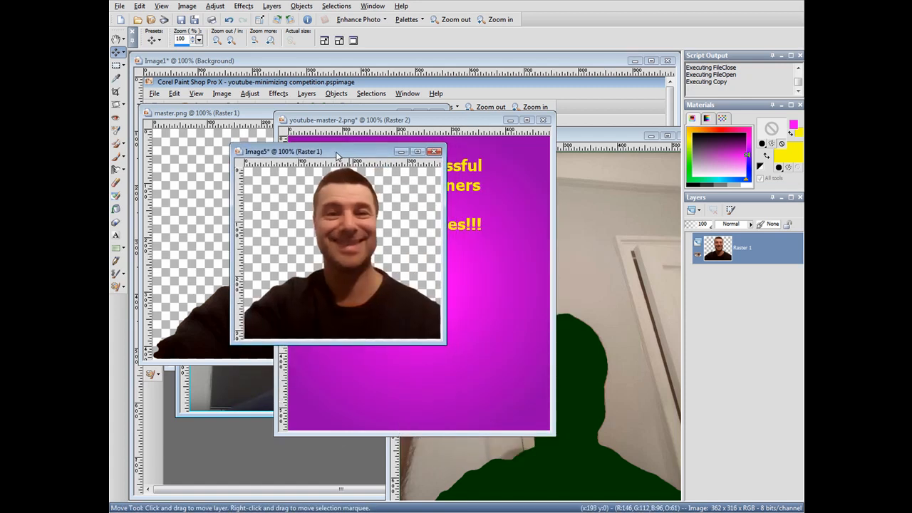
Step: Copy the entire resized cutout and paste it as a new layer into youtube-master-2.png
key(ctrl+a)
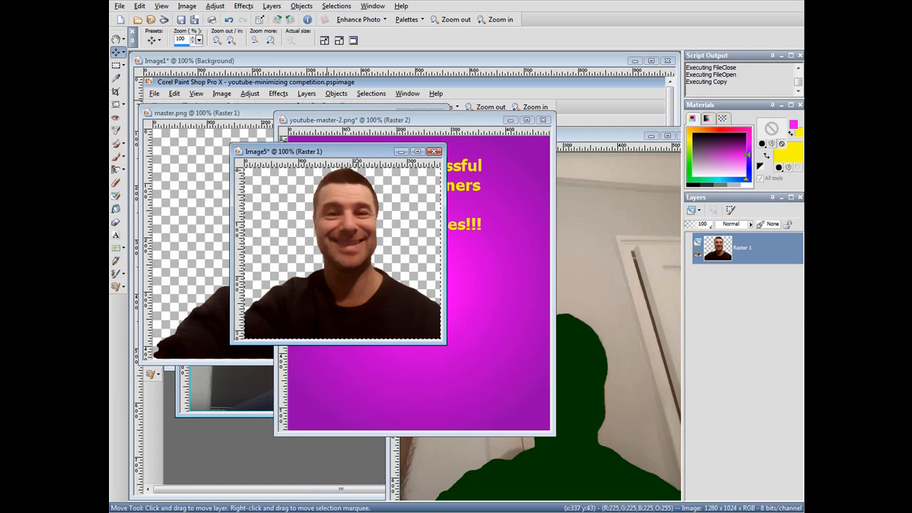
click(142, 6)
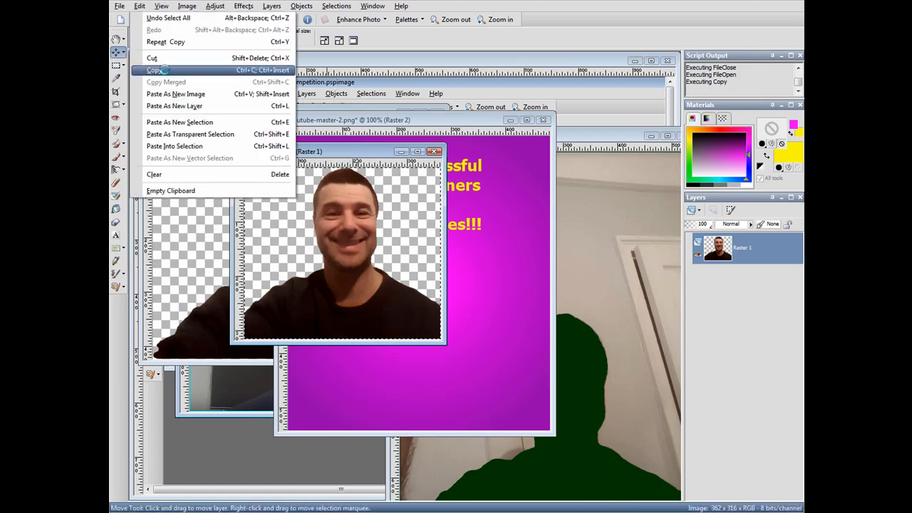
click(467, 126)
click(467, 127)
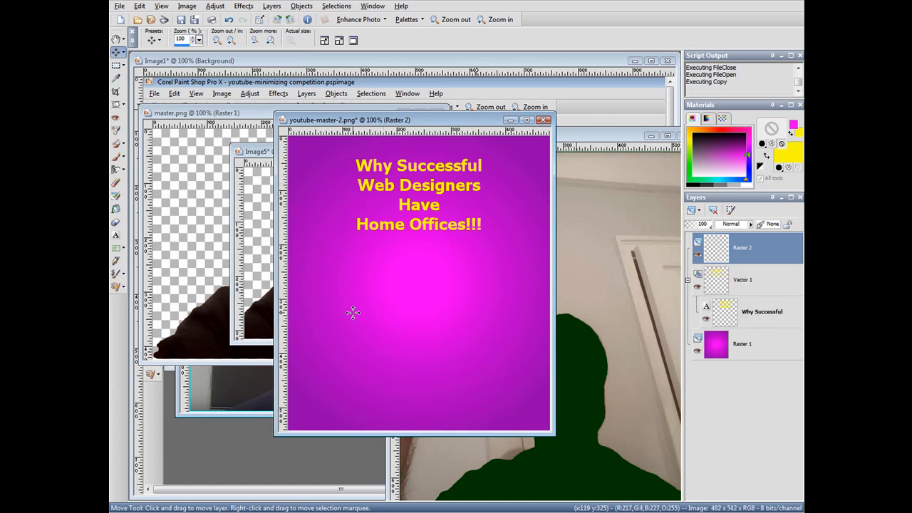
click(140, 6)
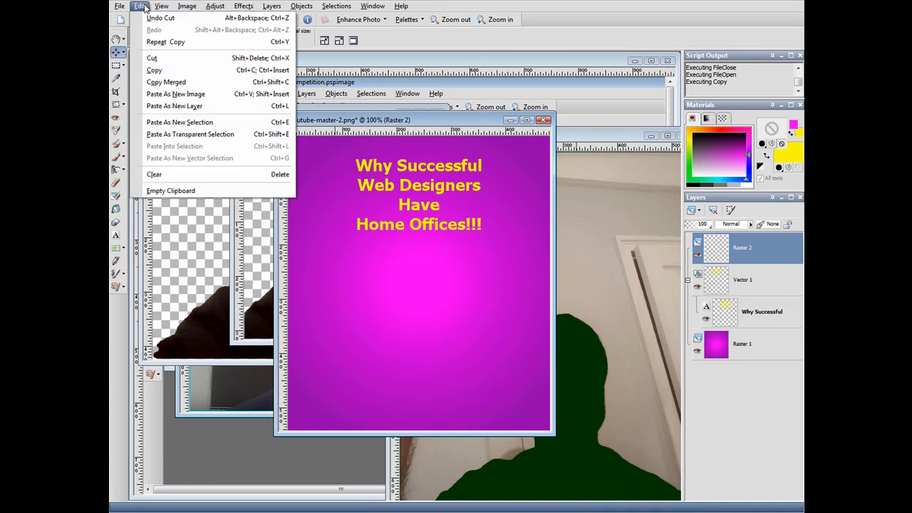
click(172, 107)
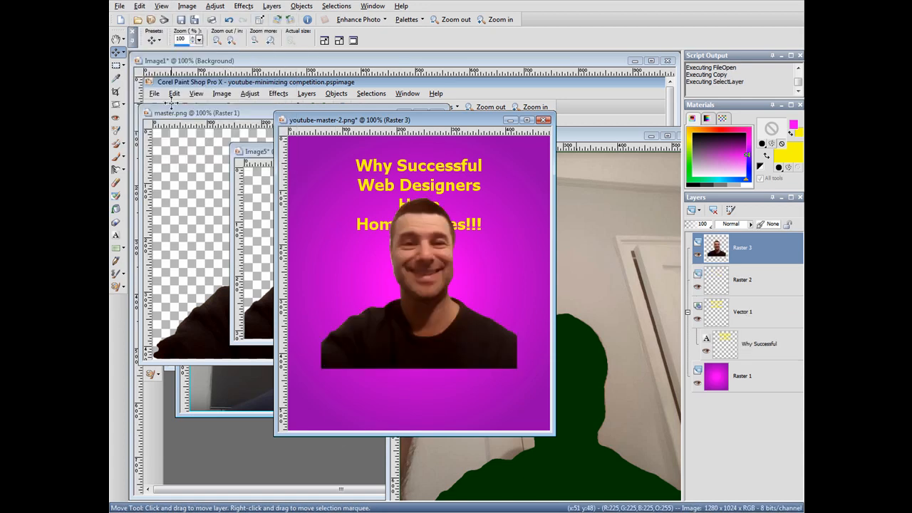
Step: Move the smaller cutout down to the image's bottom edge and shift the title down to sit just above his head
drag(441, 302, 431, 364)
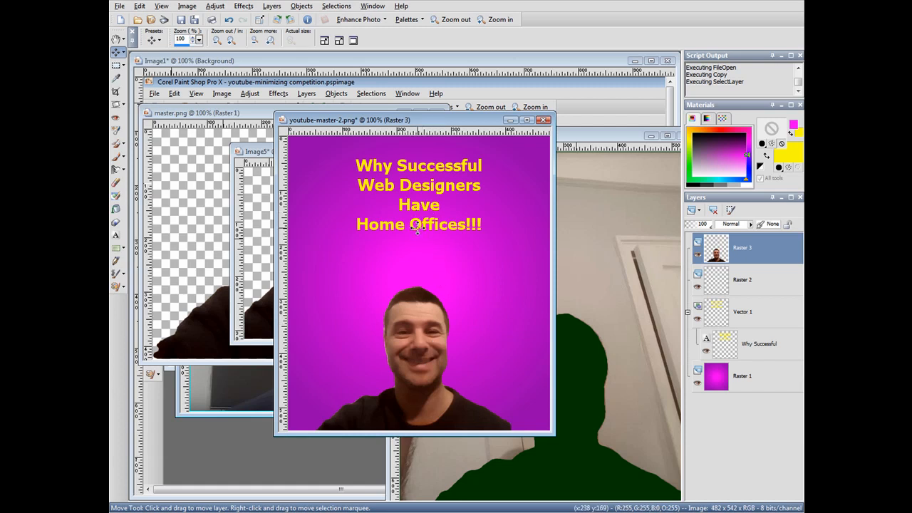
drag(416, 228, 411, 261)
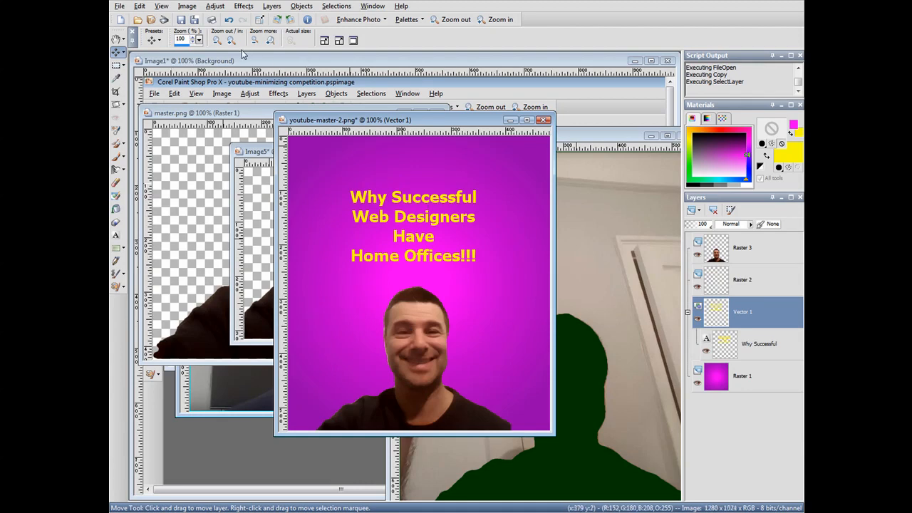
Step: Save the layered image in the hwi folder as youtube-master-2.pspimage in Paint Shop Pro Image format
click(195, 20)
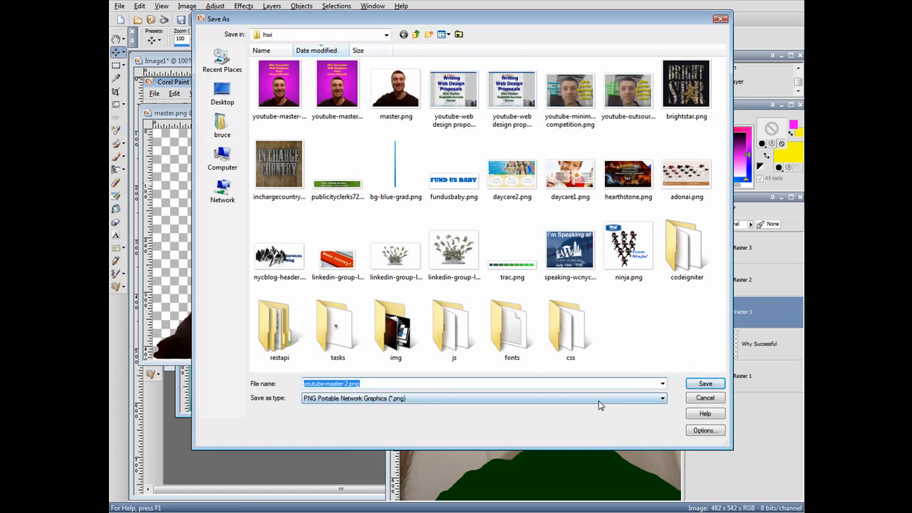
click(705, 383)
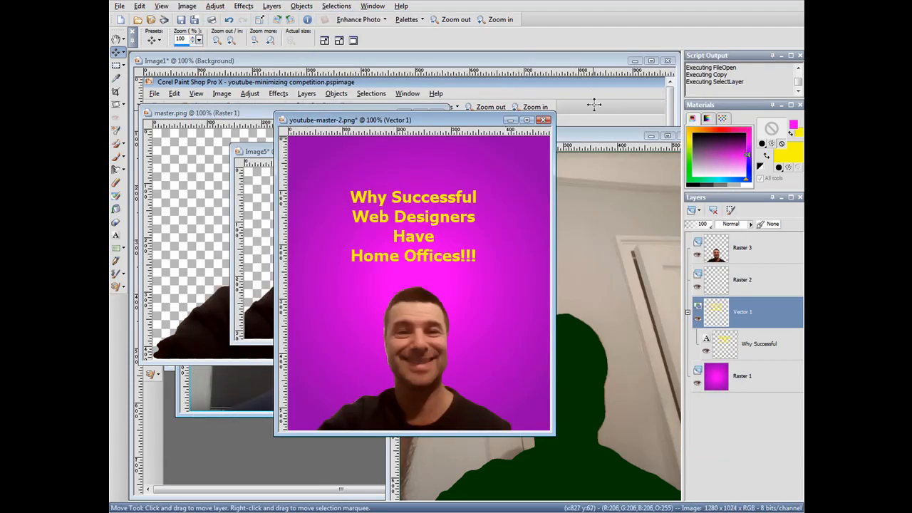
click(195, 21)
click(417, 397)
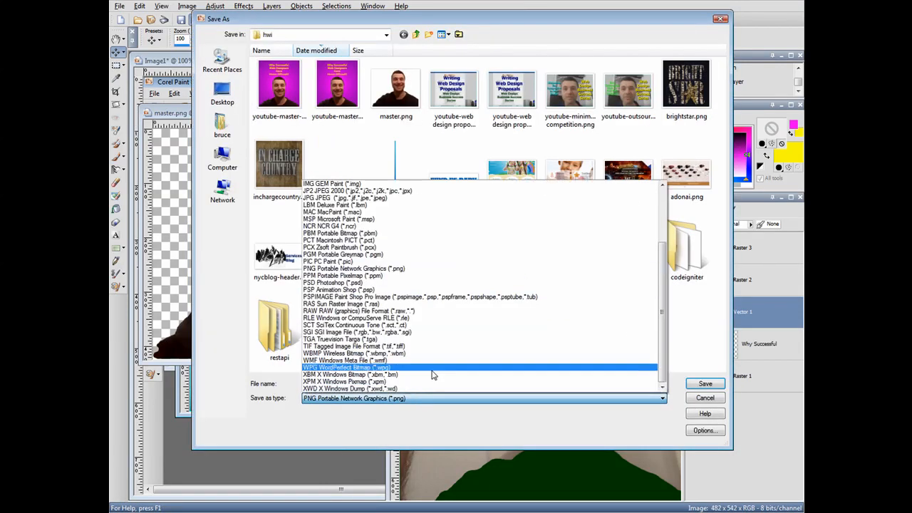
click(421, 297)
click(704, 385)
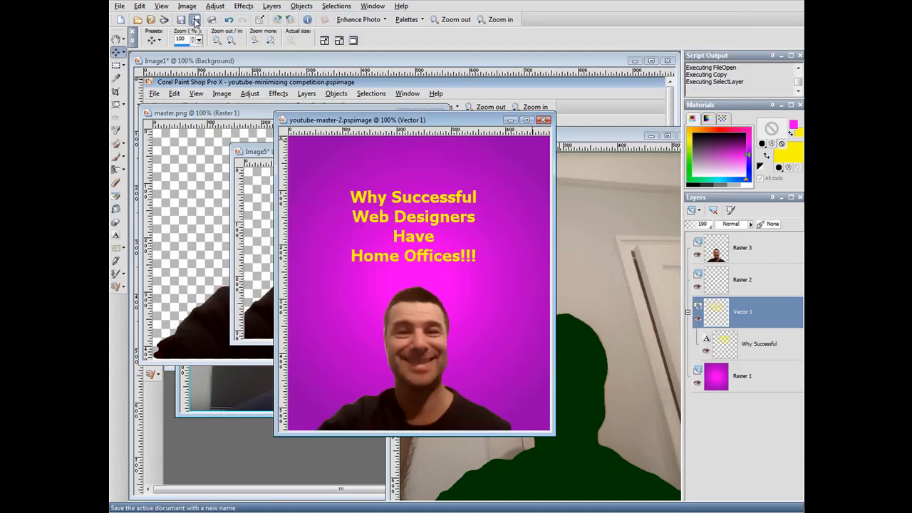
Step: Save another copy of the layered image in the hwi folder as youtube-master-2a.pspimage
click(195, 21)
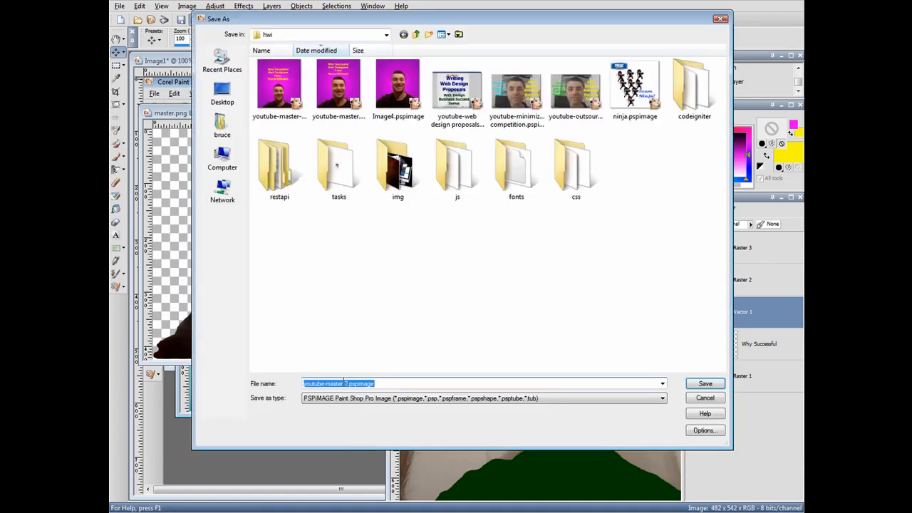
click(347, 383)
text(a)
click(704, 383)
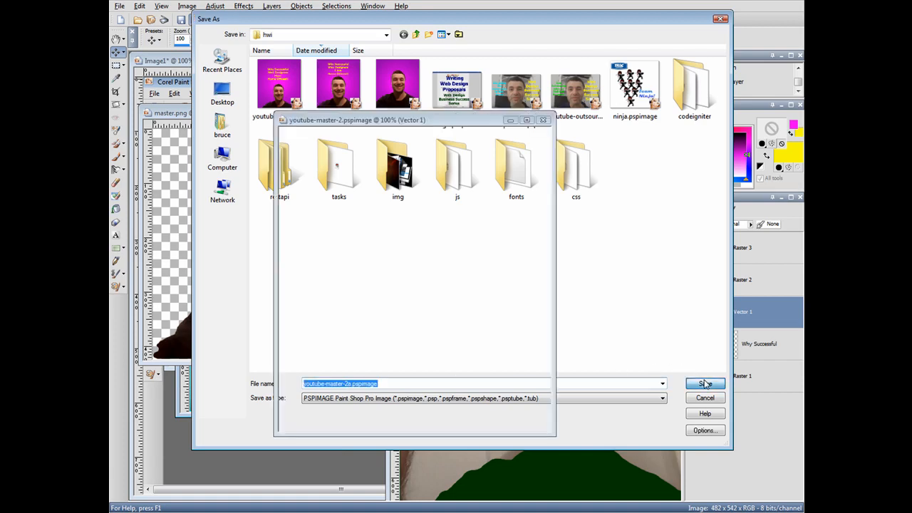
Step: Save a copy of the image in the hwi folder as youtube-master-2a.png in PNG Portable Network Graphics format
key(F12)
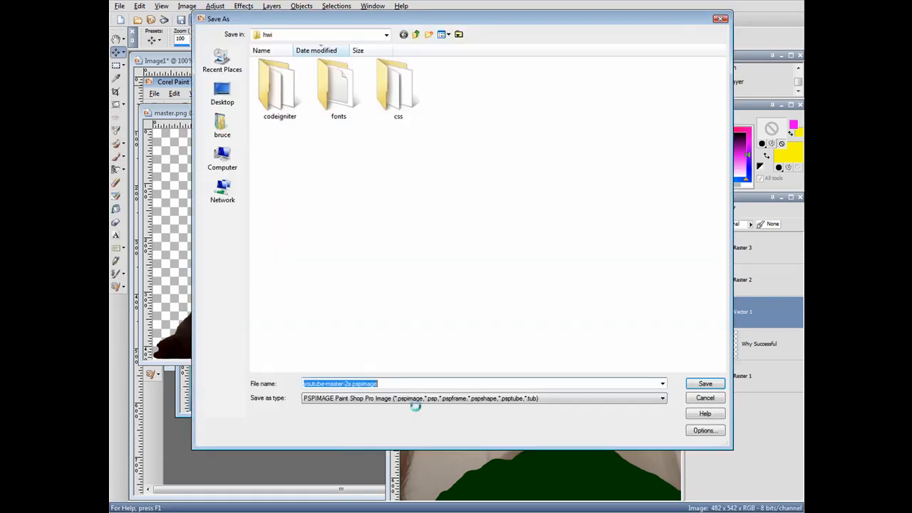
click(452, 398)
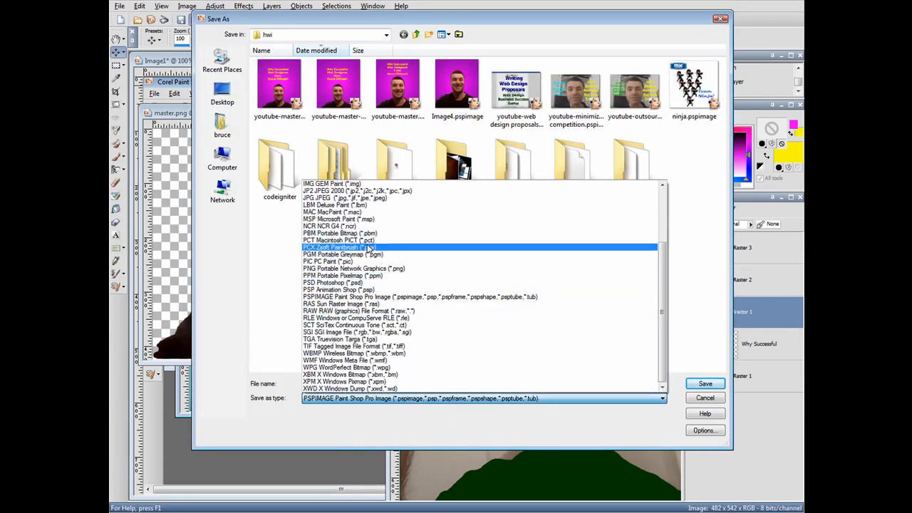
click(360, 269)
click(704, 386)
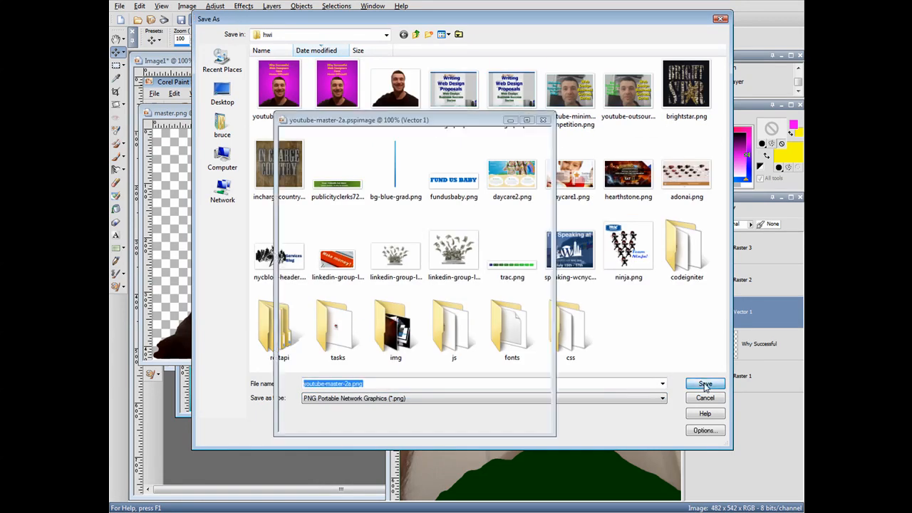
Step: Switch to YouTube's video edit page and replace the custom thumbnail with youtube-master-2a.png from the hwi folder
click(501, 285)
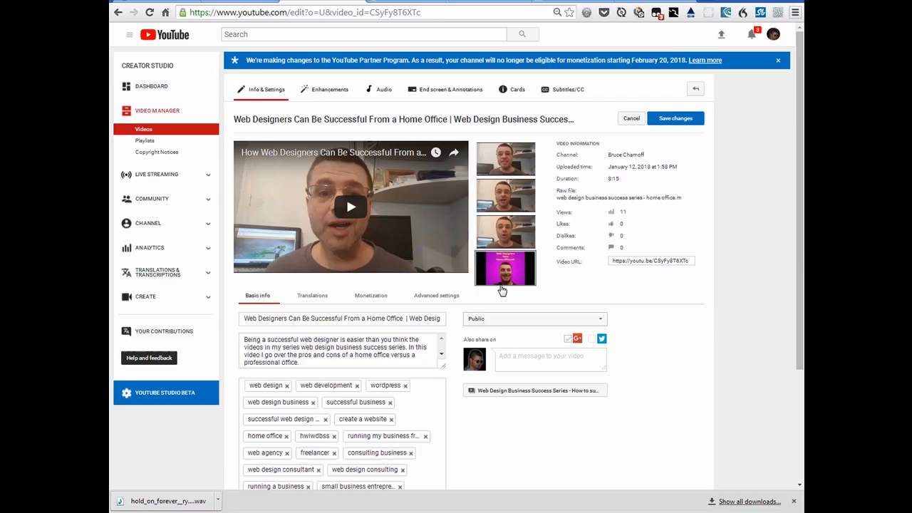
click(507, 271)
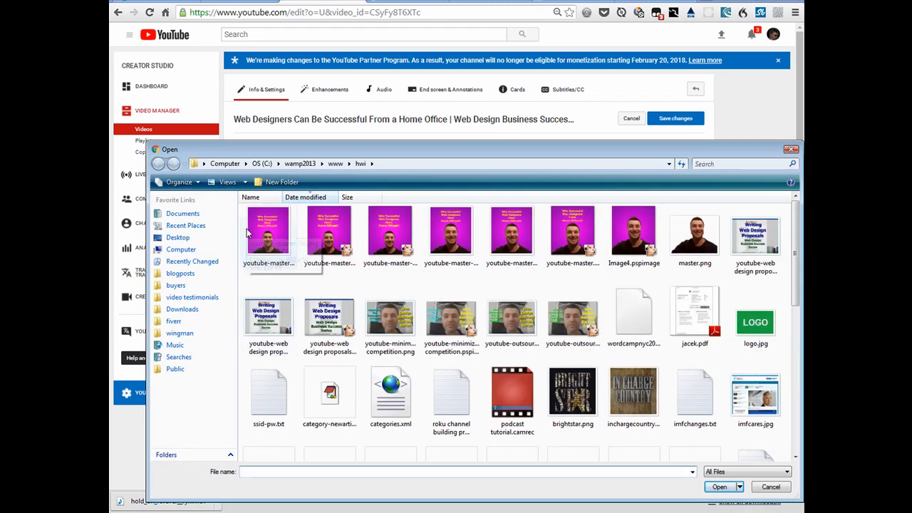
double_click(256, 233)
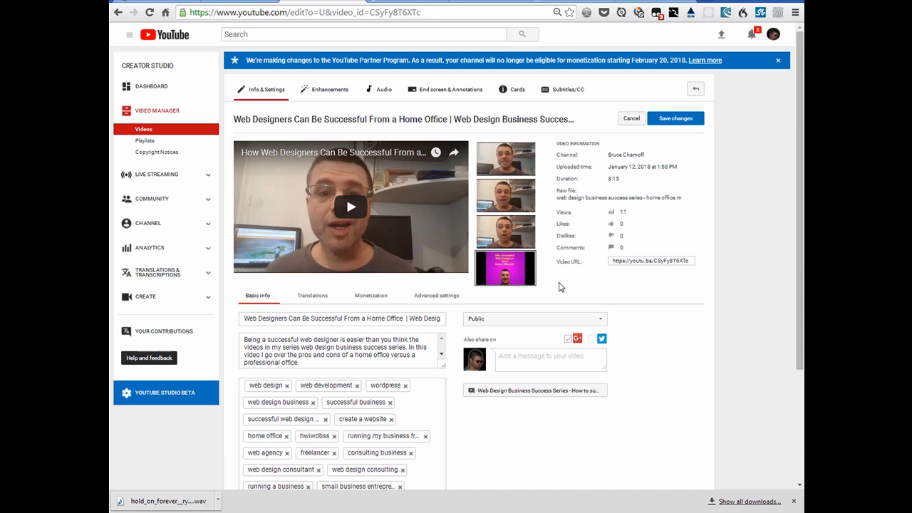
Step: Compare the uploaded thumbnail with the image in Paint Shop Pro and save the video's changes on YouTube
key(alt+Tab)
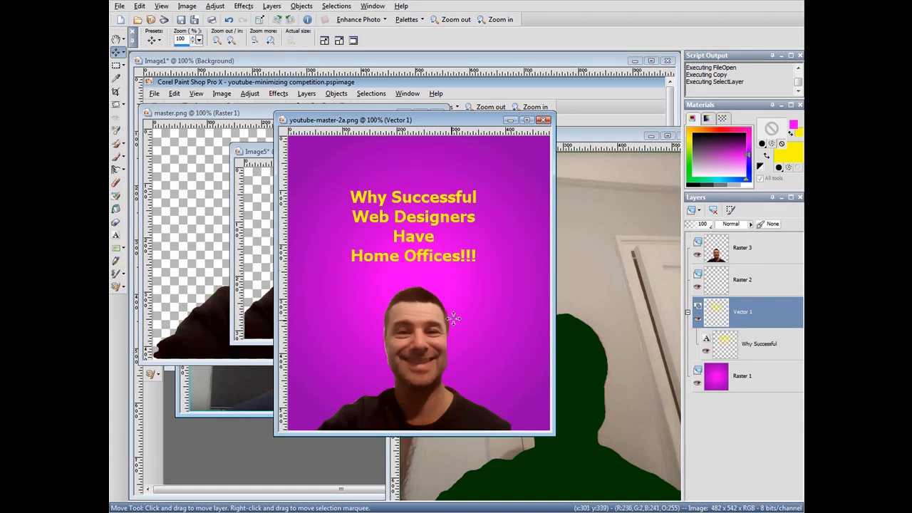
key(alt+Tab)
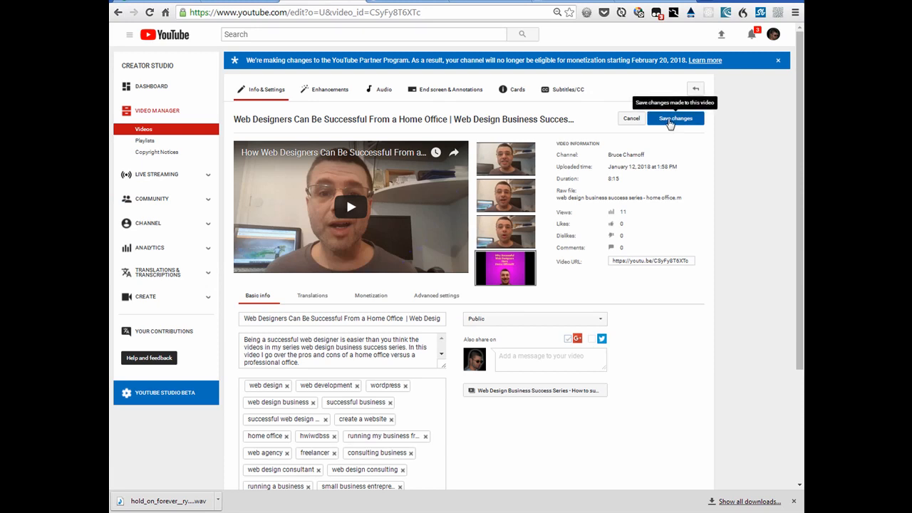
click(670, 122)
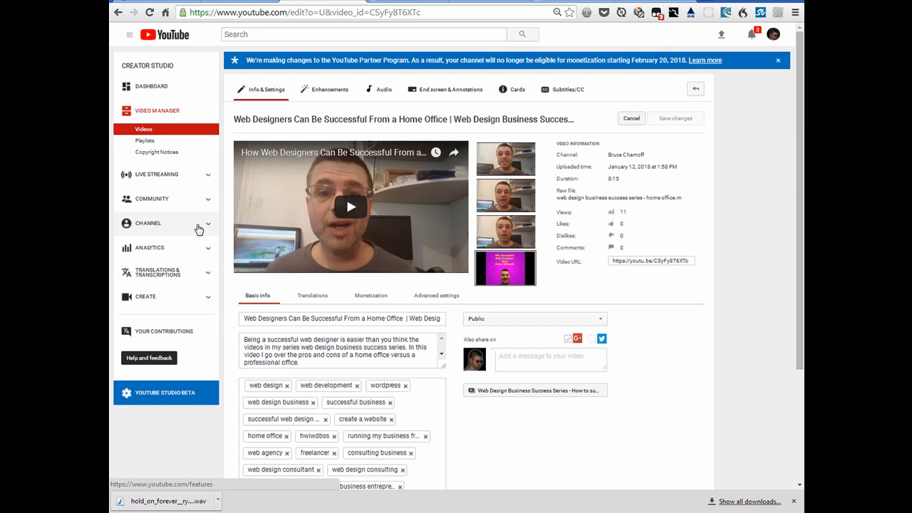
Step: Open the channel's Status and Features page and review the feature cards, including Custom thumbnails
mouse_move(506, 263)
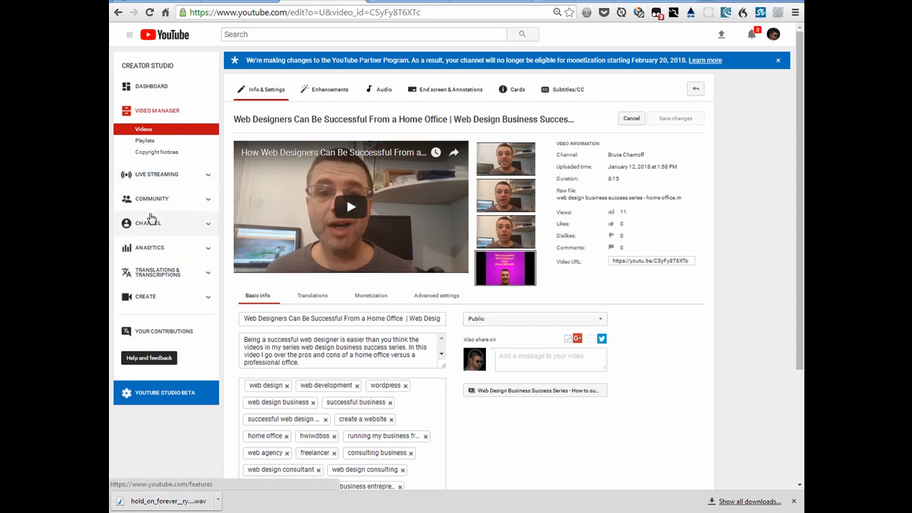
click(165, 223)
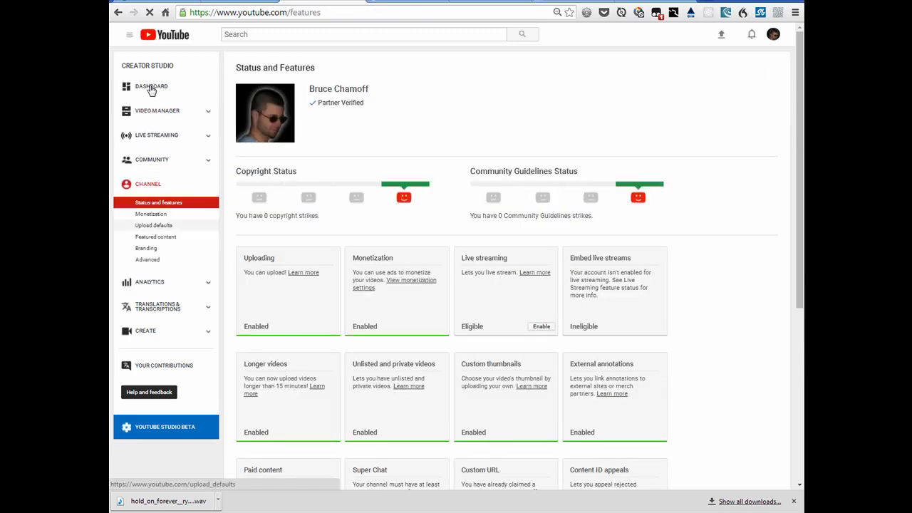
click(773, 36)
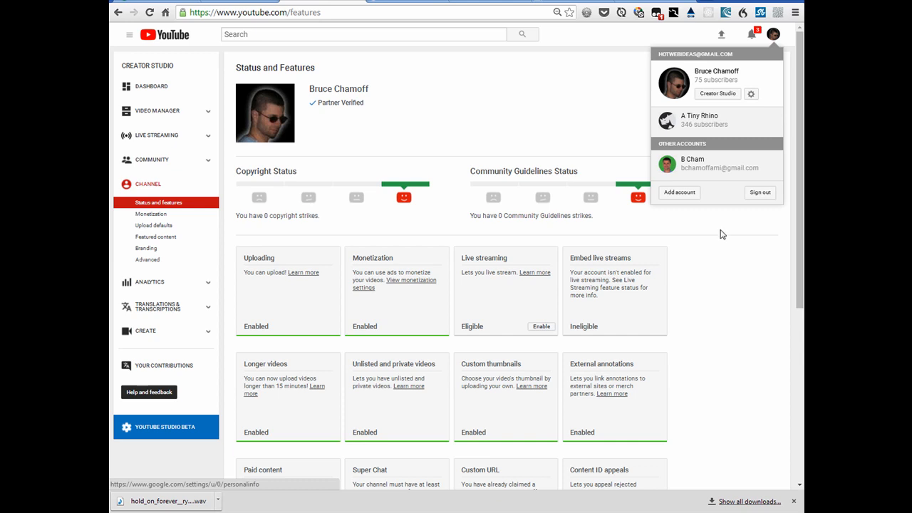
click(728, 265)
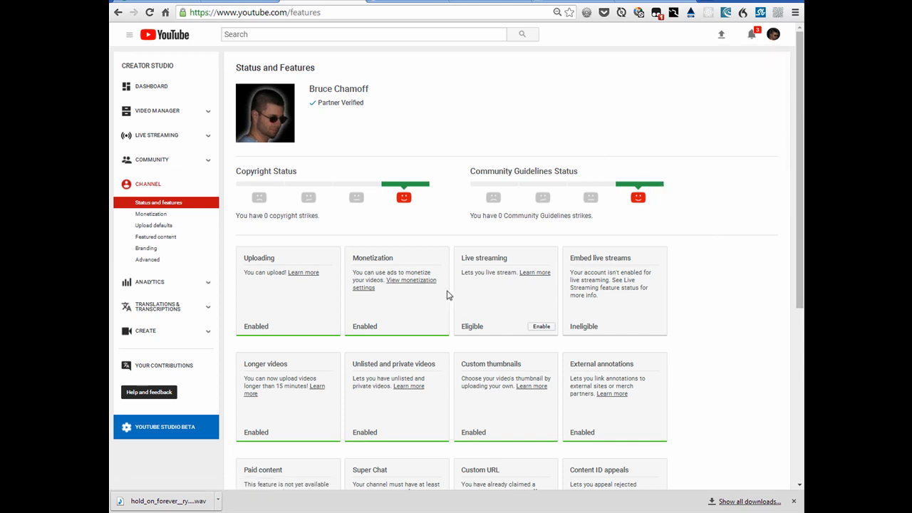
scroll(340, 267, down, 2)
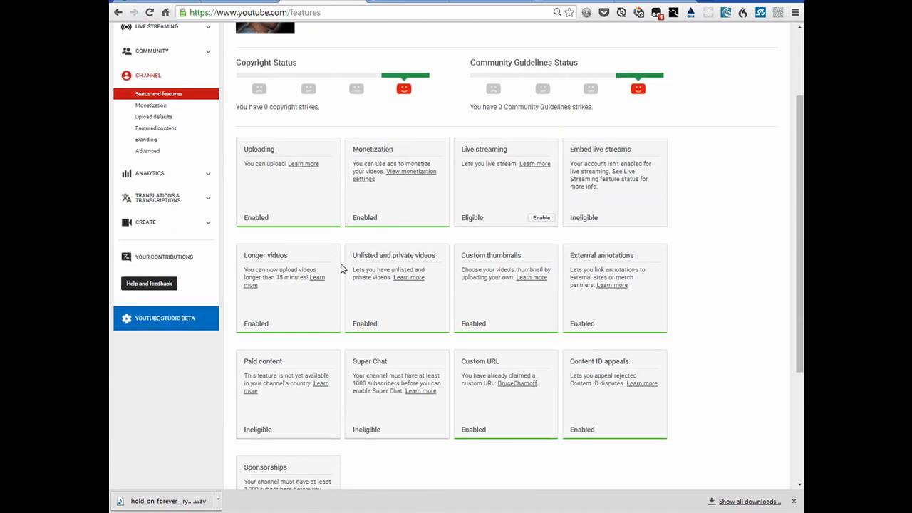